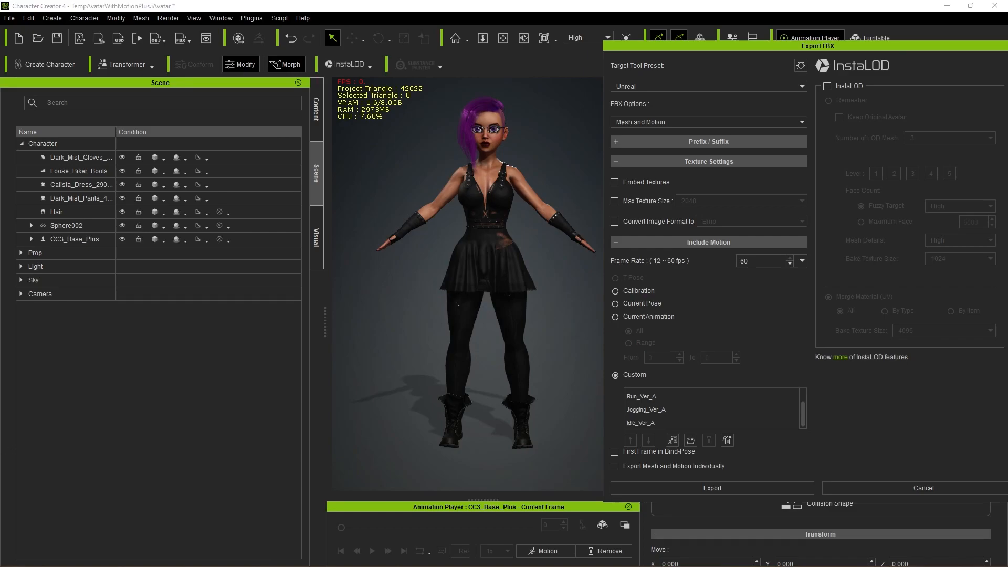
Step: Review the FBX export settings for Unreal, including the texture options, frame rate, custom motion list, and Other Settings
mouse_move(740, 46)
mouse_down()
mouse_move(719, 45)
mouse_move(728, 45)
mouse_up()
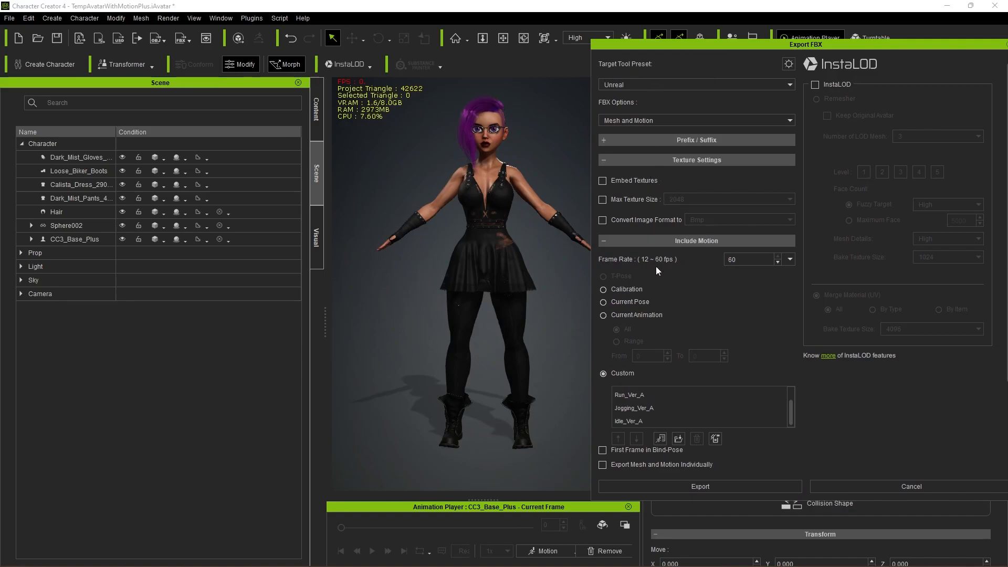
scroll(799, 336, down, 2)
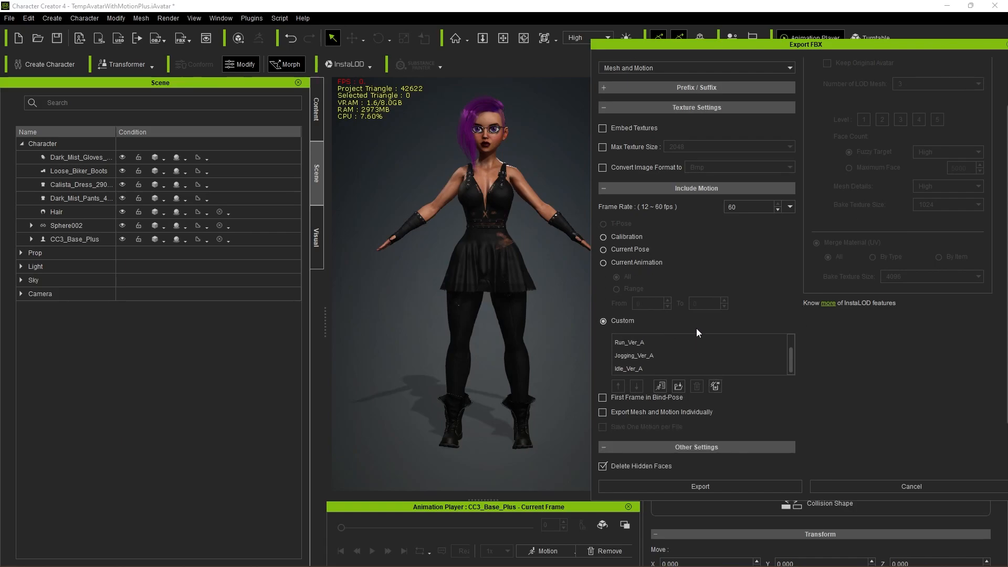
scroll(698, 344, up, 3)
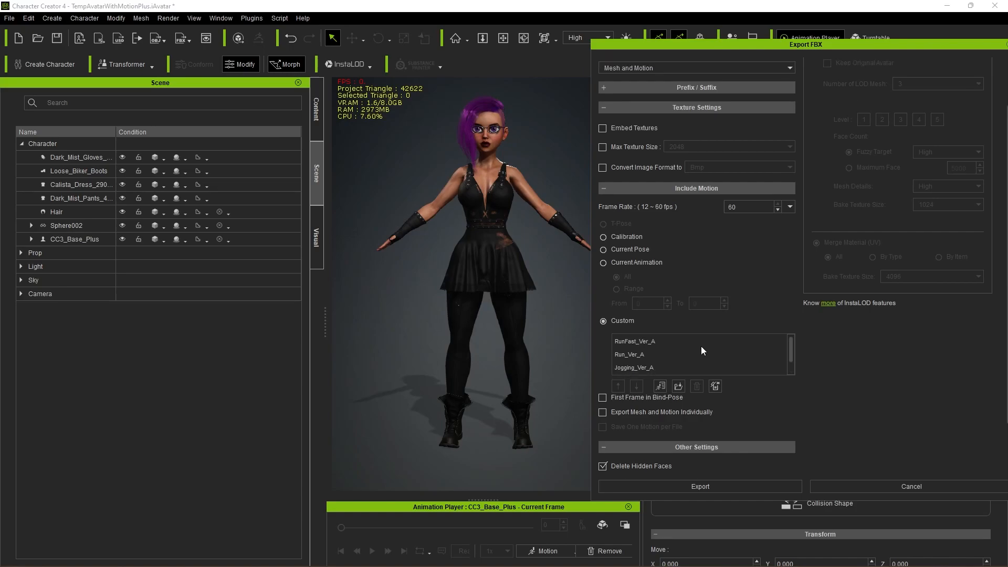
scroll(848, 385, down, 1)
scroll(656, 366, down, 1)
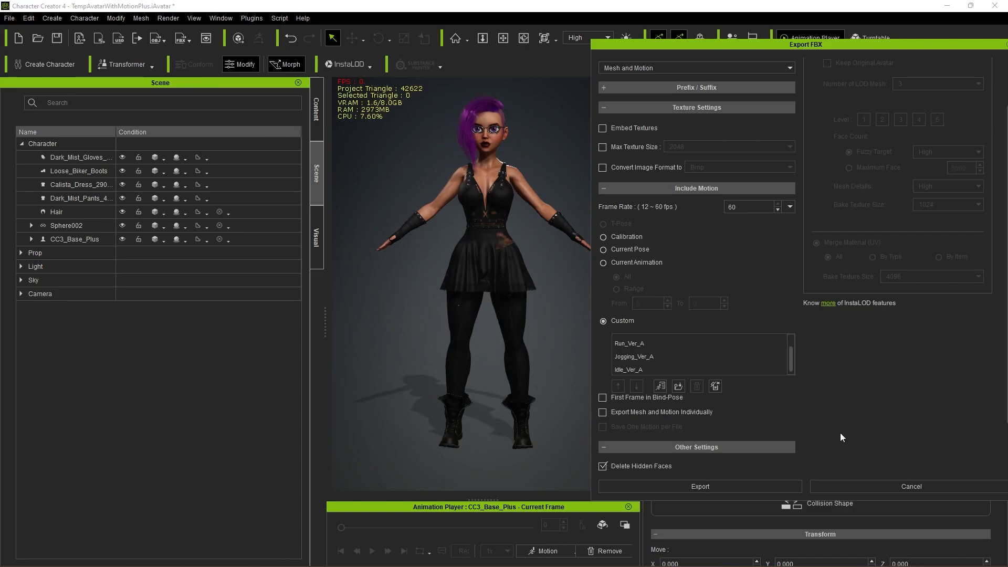
scroll(834, 427, down, 1)
scroll(829, 422, down, 1)
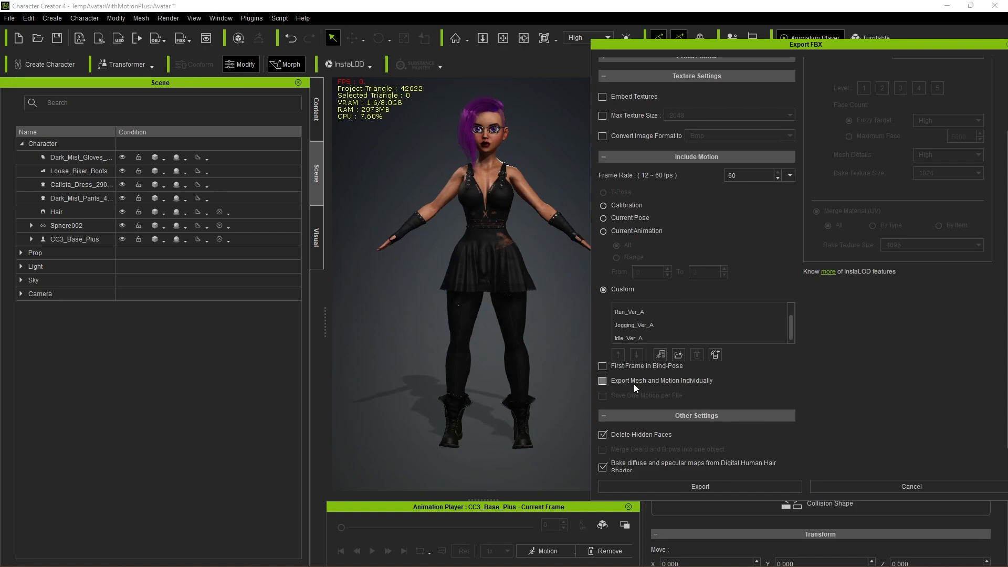
scroll(809, 386, down, 1)
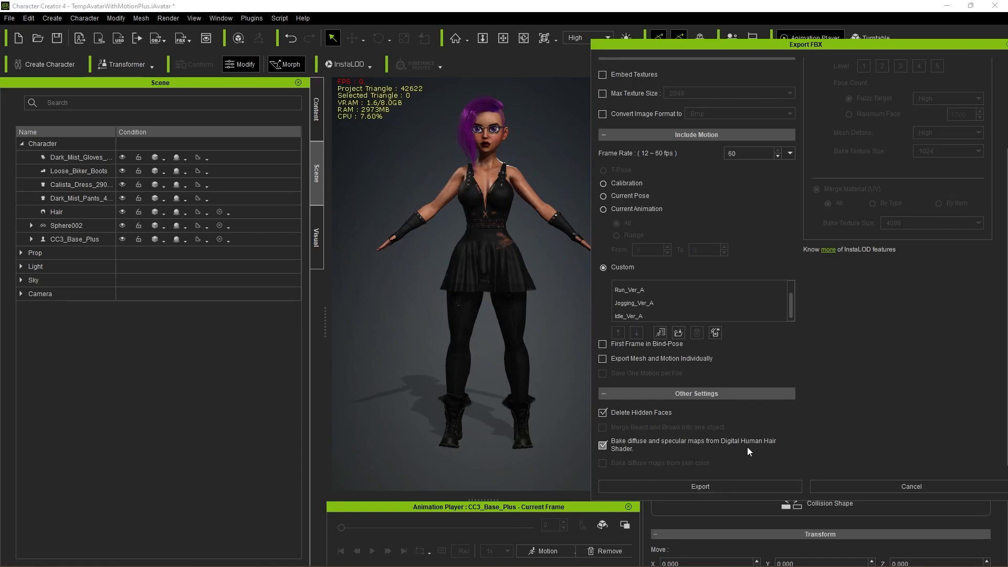
drag(944, 47, 914, 36)
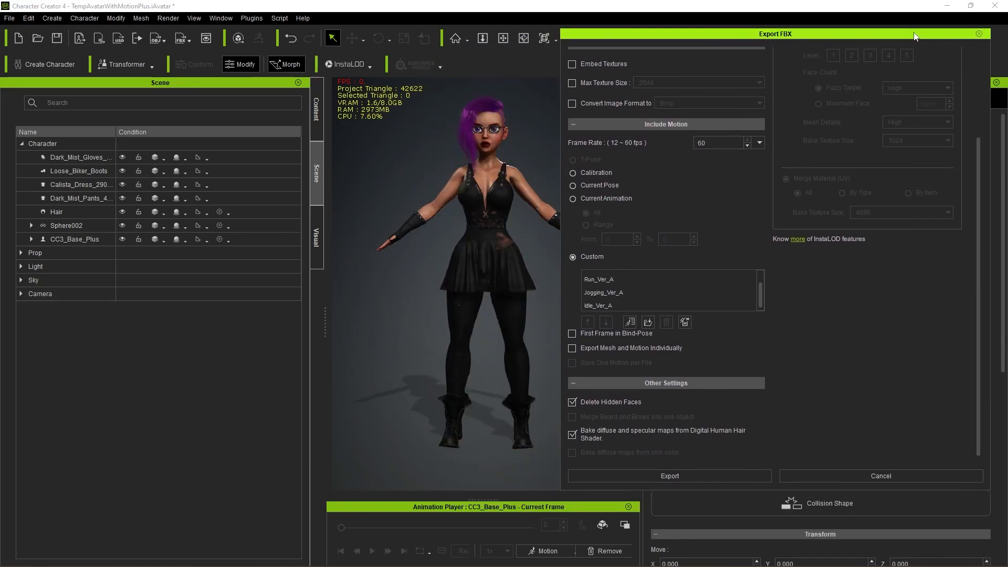
Step: Close the FBX export dialog without exporting and switch past iClone to the CC4_To_Unreal project in Unreal Editor
click(979, 35)
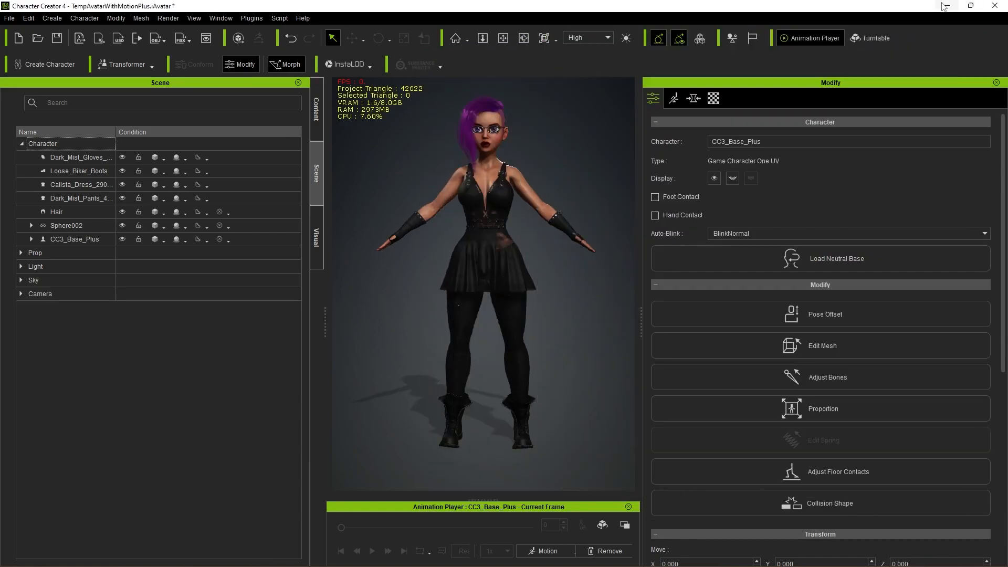
click(947, 7)
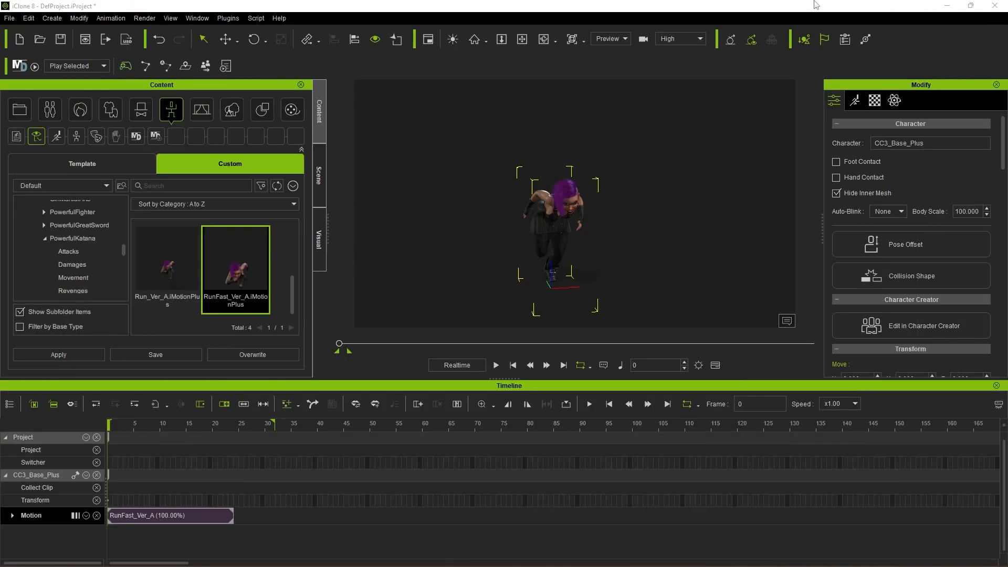
click(946, 6)
click(724, 4)
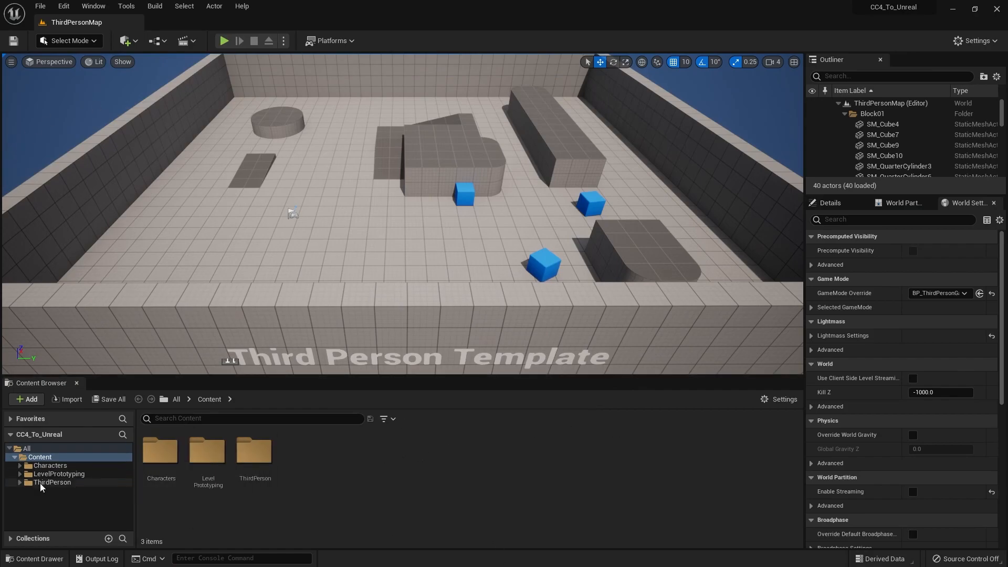
Step: Open the ThirdPerson Blueprints folder and play-test the level by running the default mannequin around, ending the play session when done
click(19, 482)
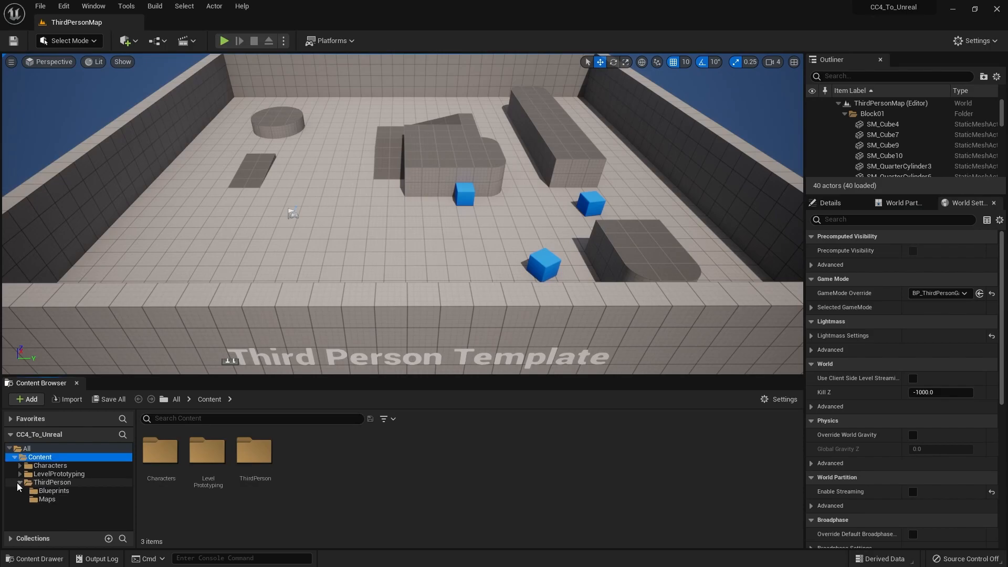
click(48, 491)
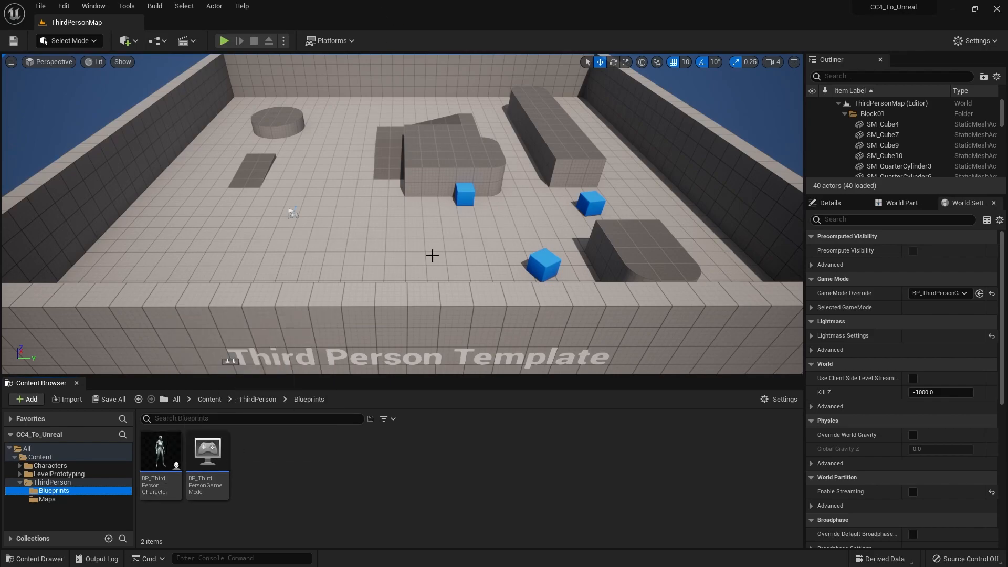
key(alt+p)
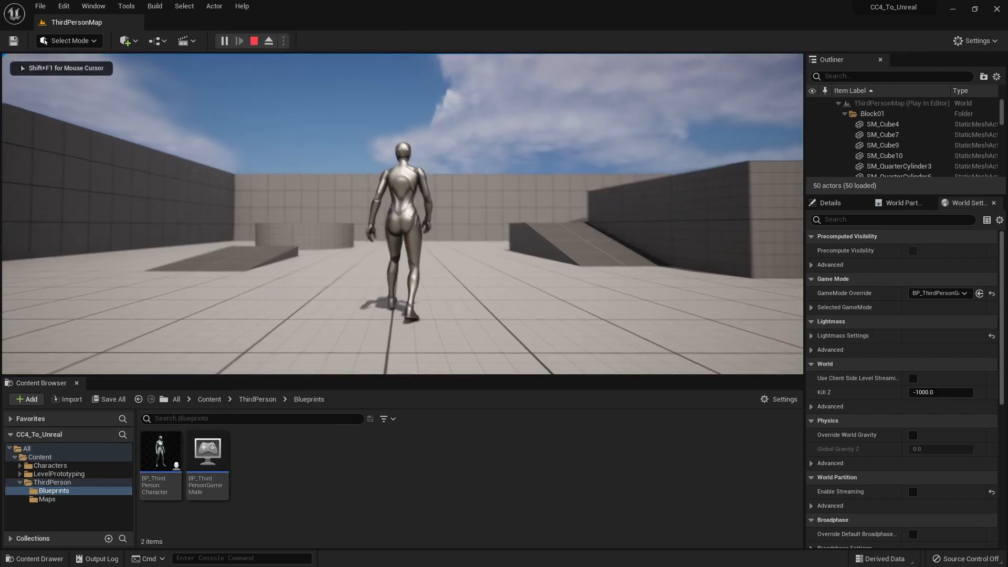
key(w)
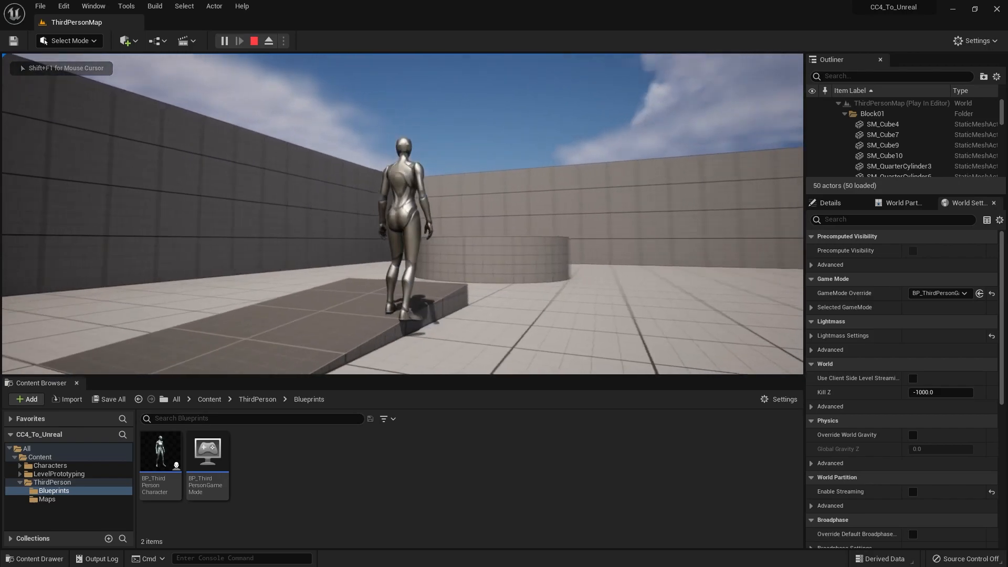
key(d)
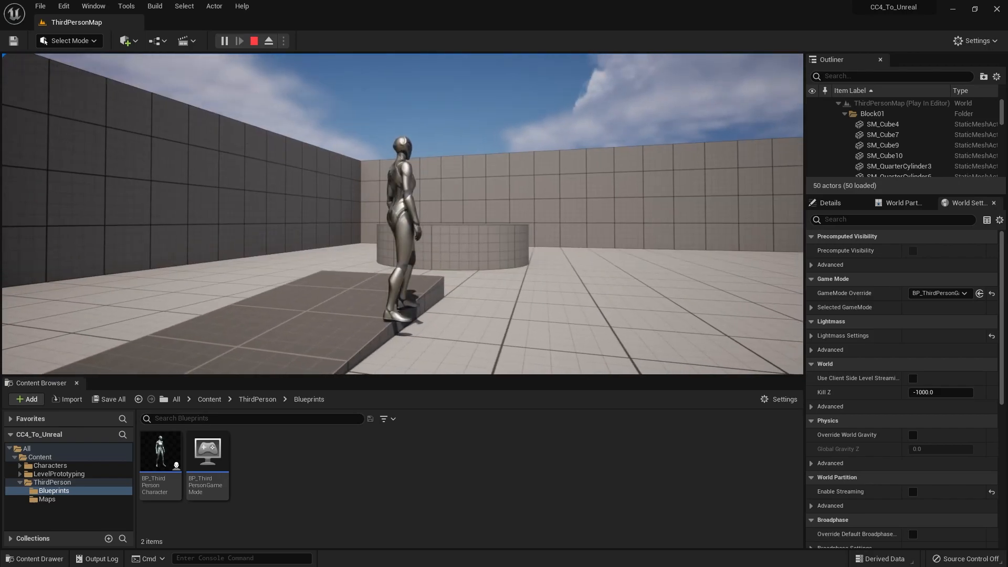
key(s)
key(s)
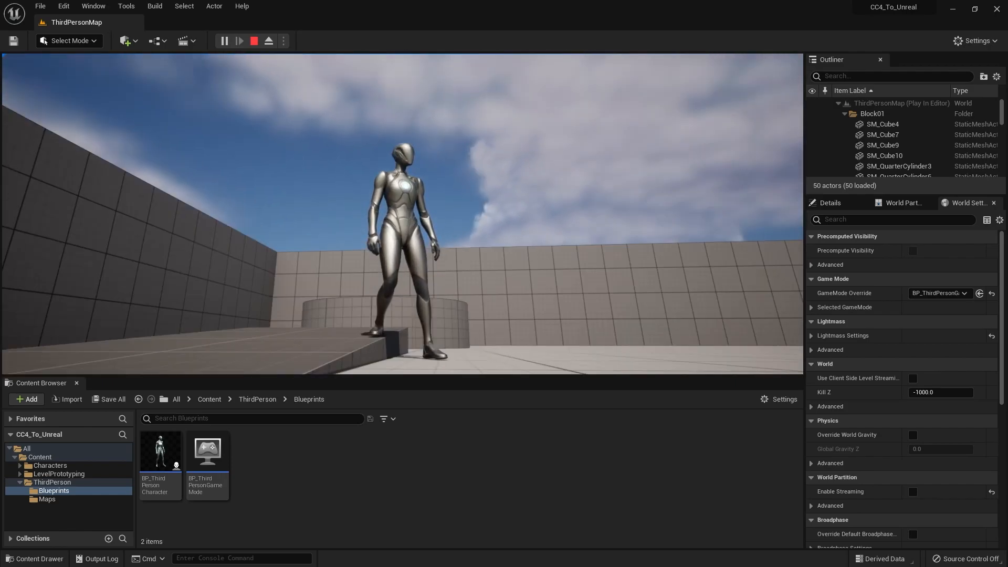
key(Escape)
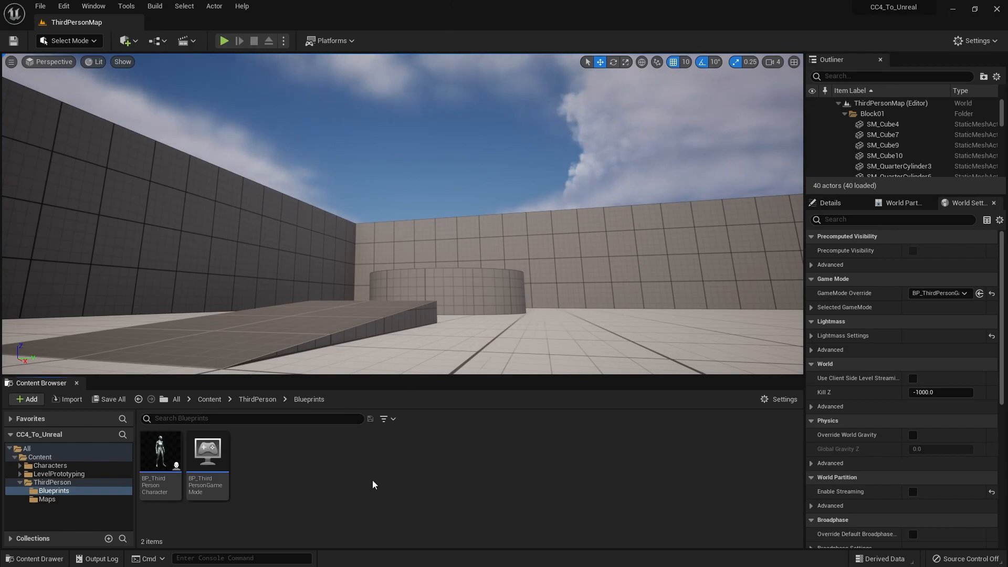
Step: Create a folder named _Entropy directly under the project's Content folder
click(40, 457)
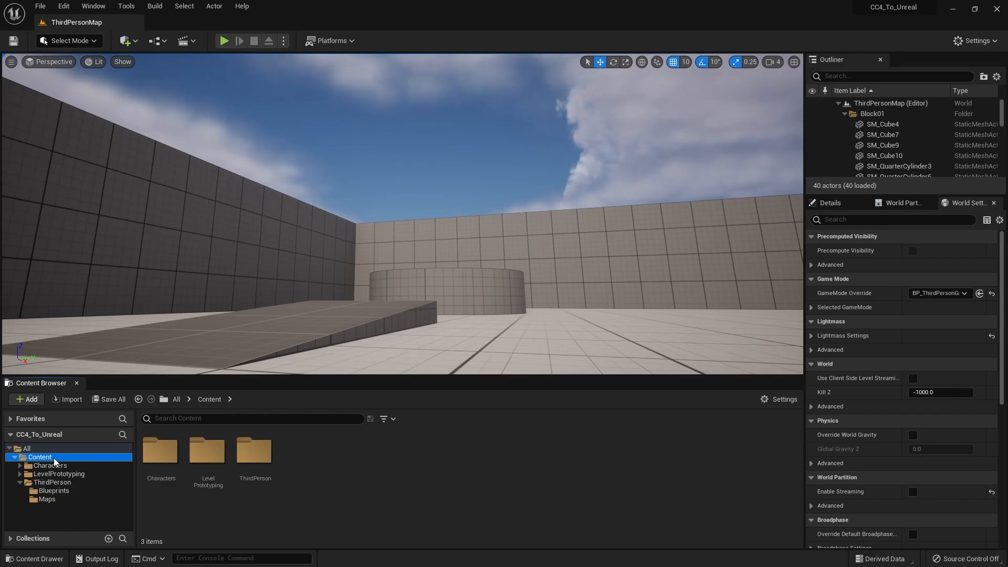
right_click(55, 462)
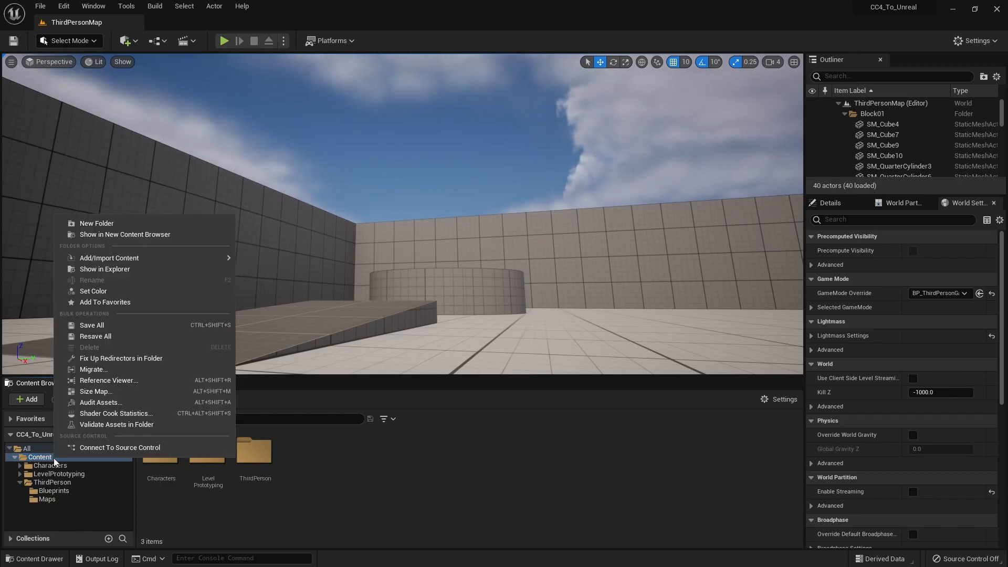
click(97, 223)
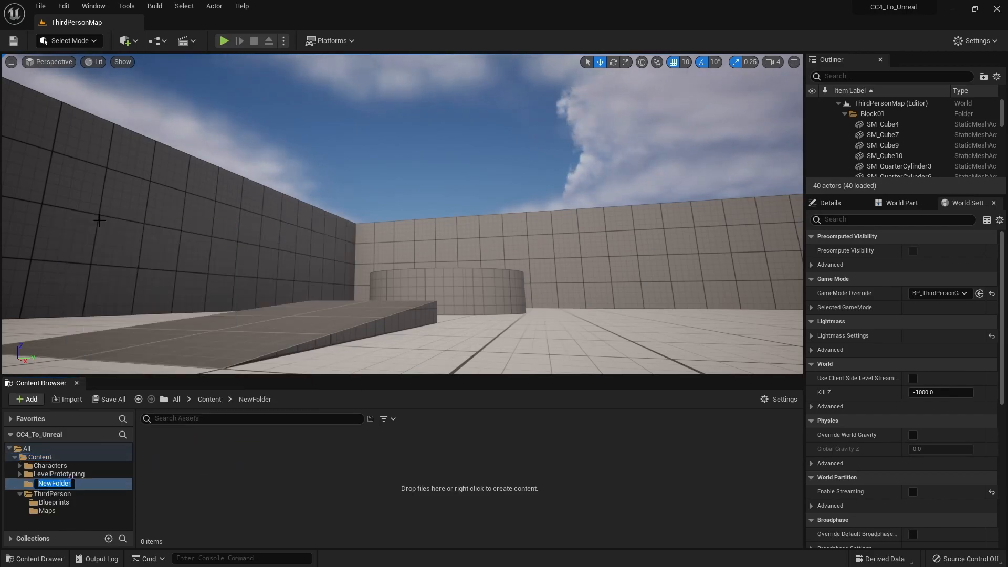
text(_Entropy)
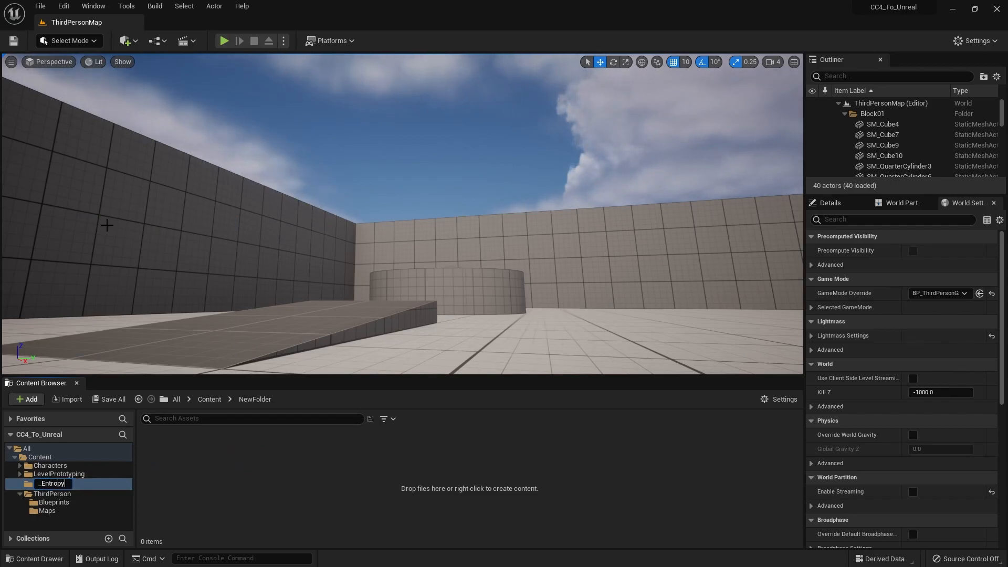
key(Return)
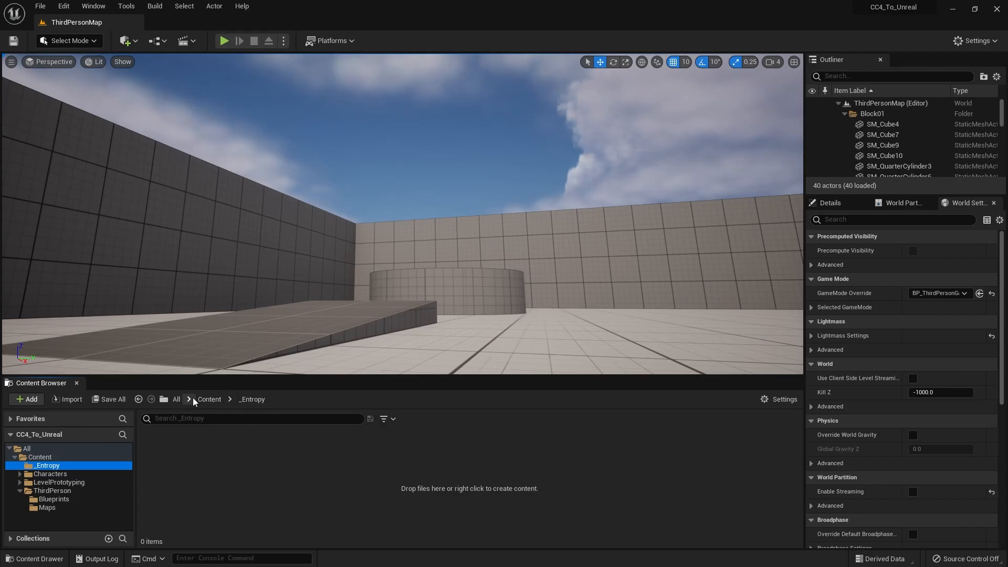
Step: Create a subfolder named Characters inside the _Entropy folder
right_click(95, 469)
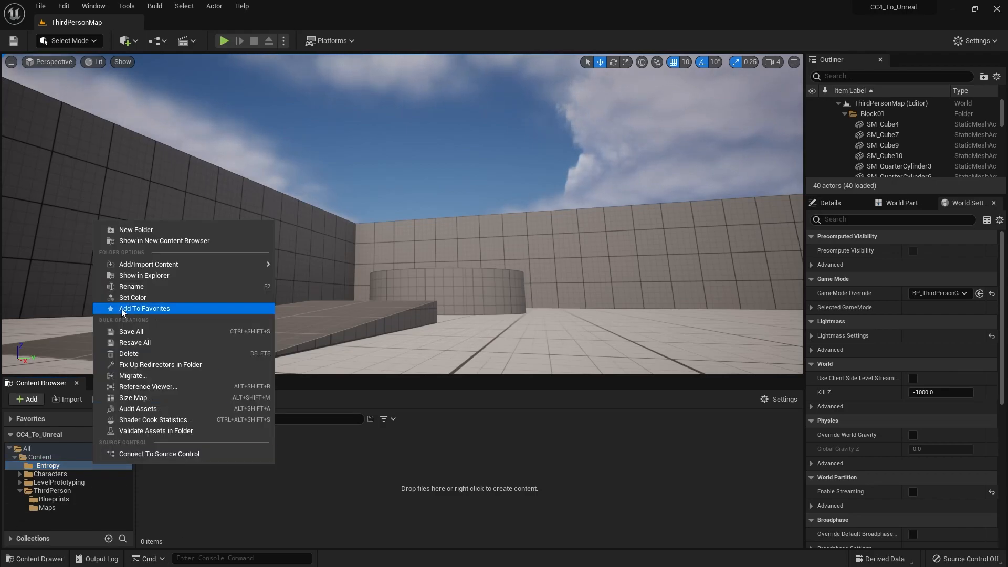
click(149, 227)
text(Characters)
key(Return)
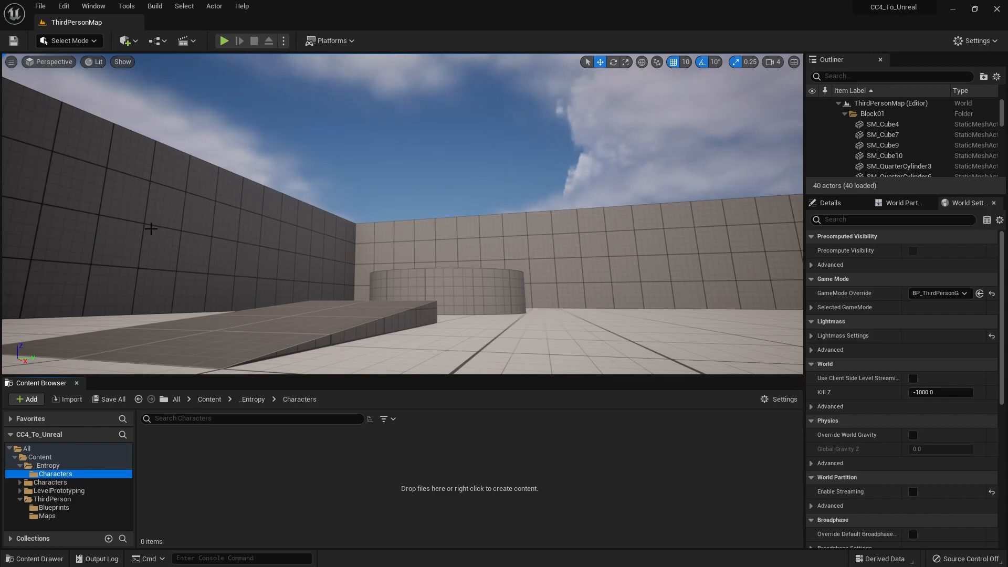
Step: Create a subfolder named Entropy inside the _Entropy Characters folder and leave it unselected
right_click(198, 455)
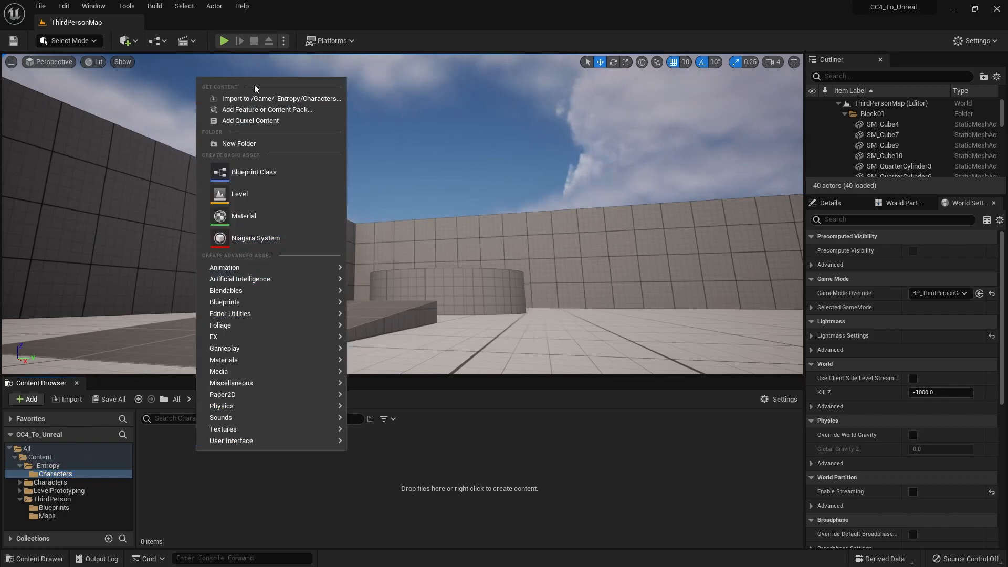
click(259, 142)
text(Entropy)
key(Return)
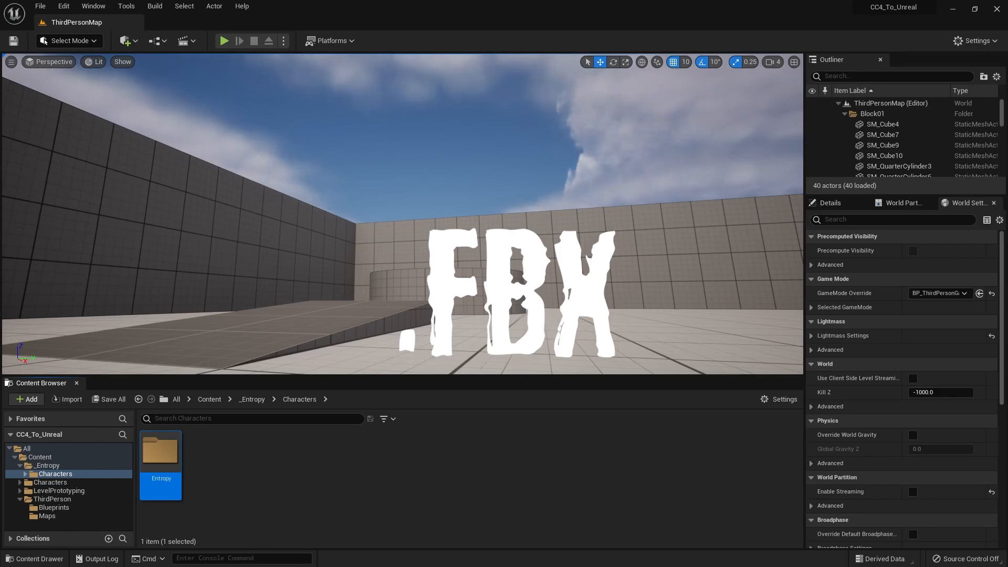
click(248, 510)
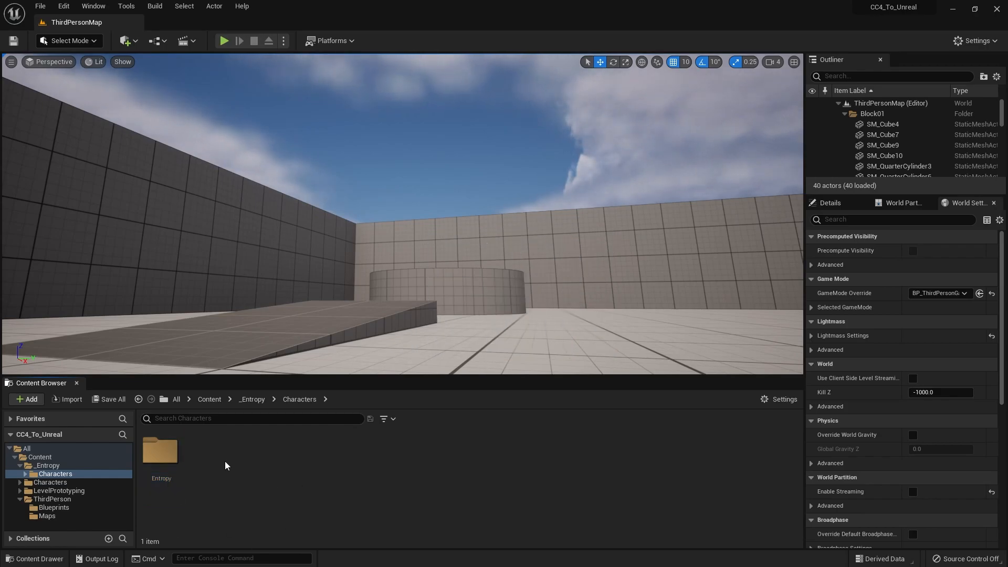
Step: Switch to File Explorer and arrange the UnrealGB_v2 export folder and the Program Files folder in two separate windows
key(alt+Tab)
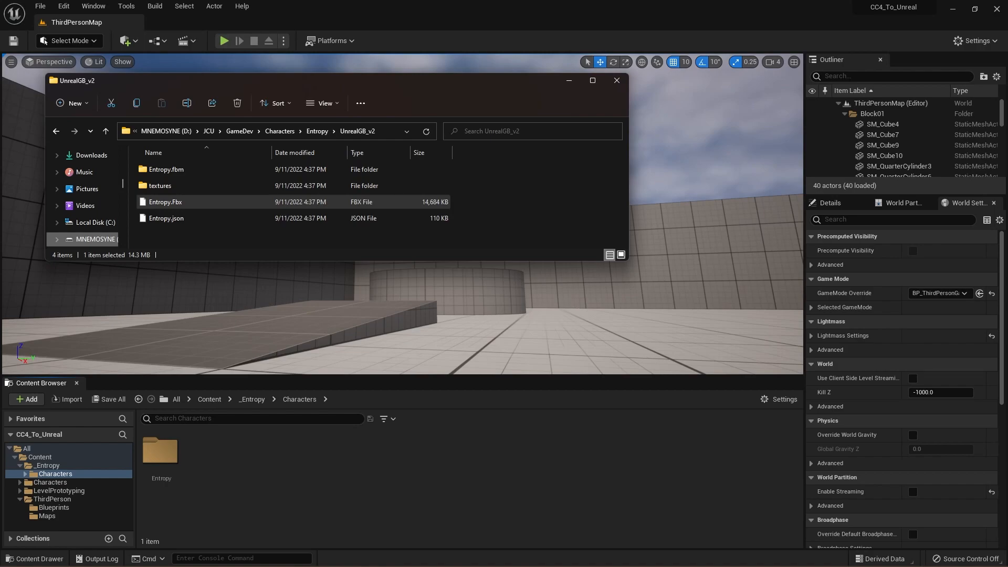
click(63, 554)
click(84, 504)
drag(249, 84, 277, 79)
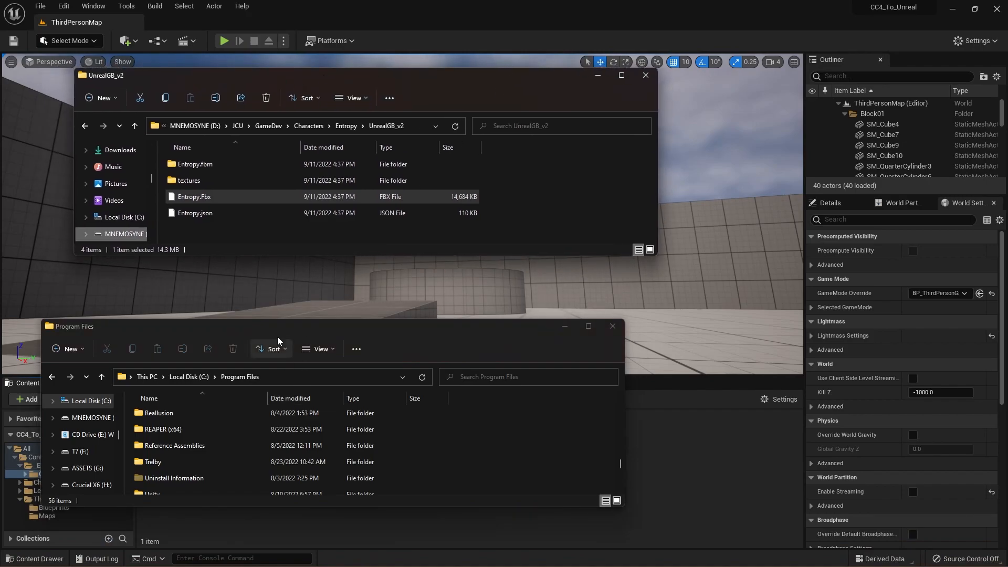
click(271, 348)
click(308, 332)
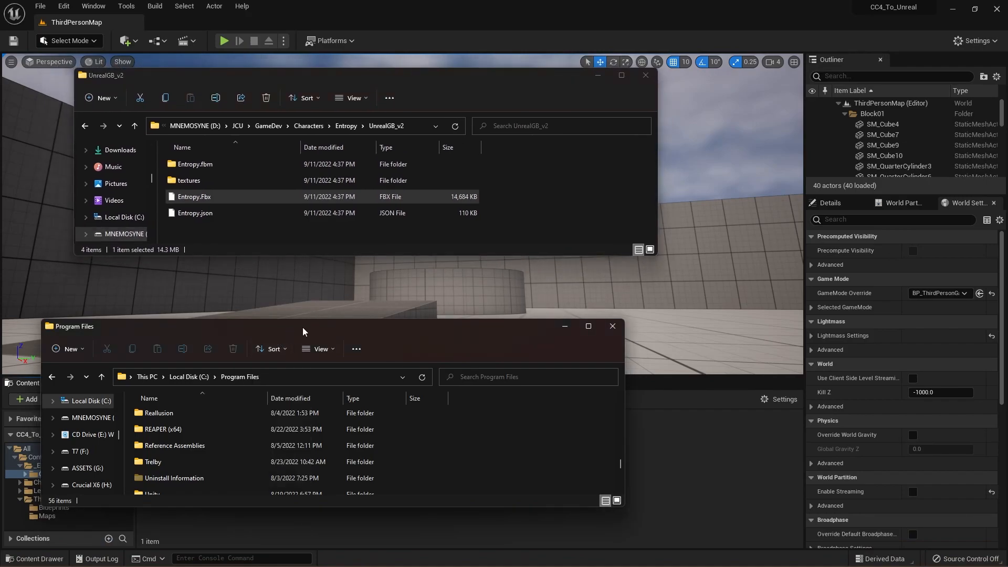
Step: Open the Auto Setup 1.24 for Unreal 5.0 folder inside Reallusion's Shared Plugins, in the Program Files window
mouse_move(74, 561)
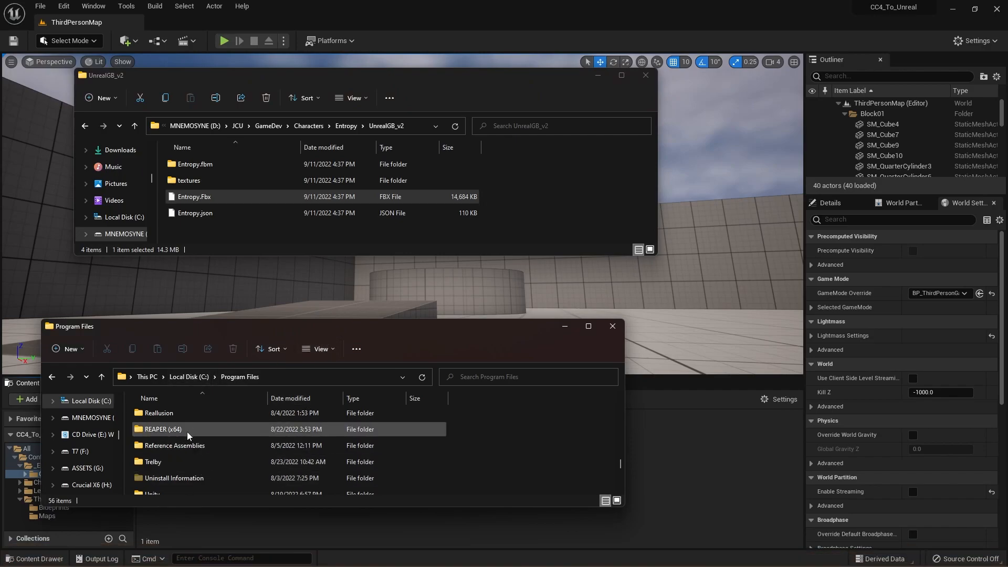
mouse_move(177, 418)
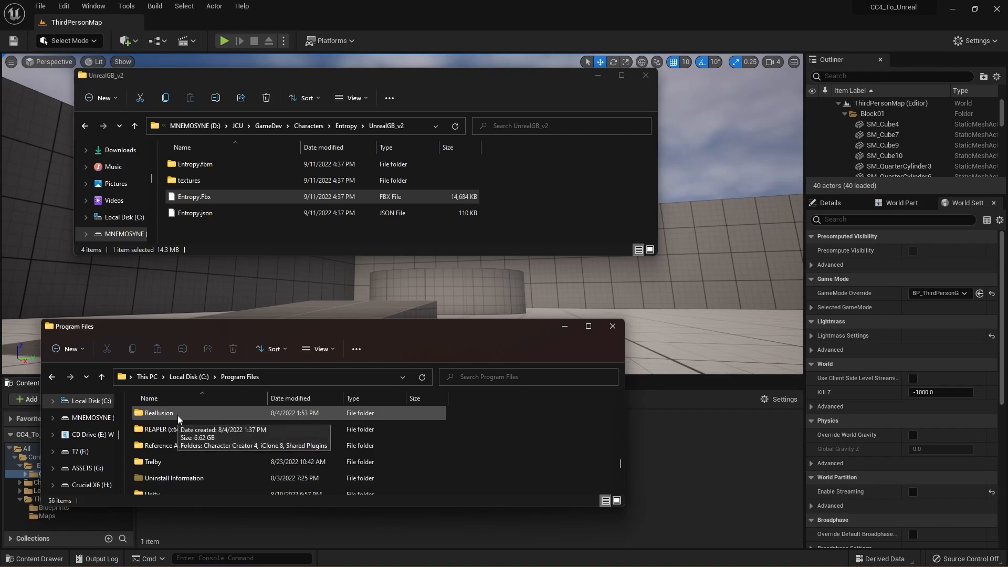
double_click(158, 413)
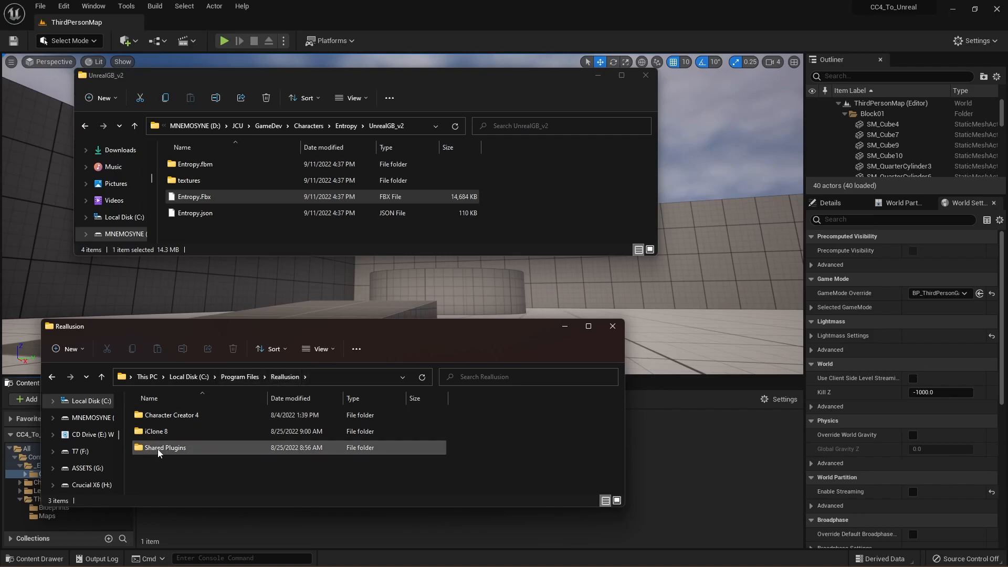
double_click(171, 449)
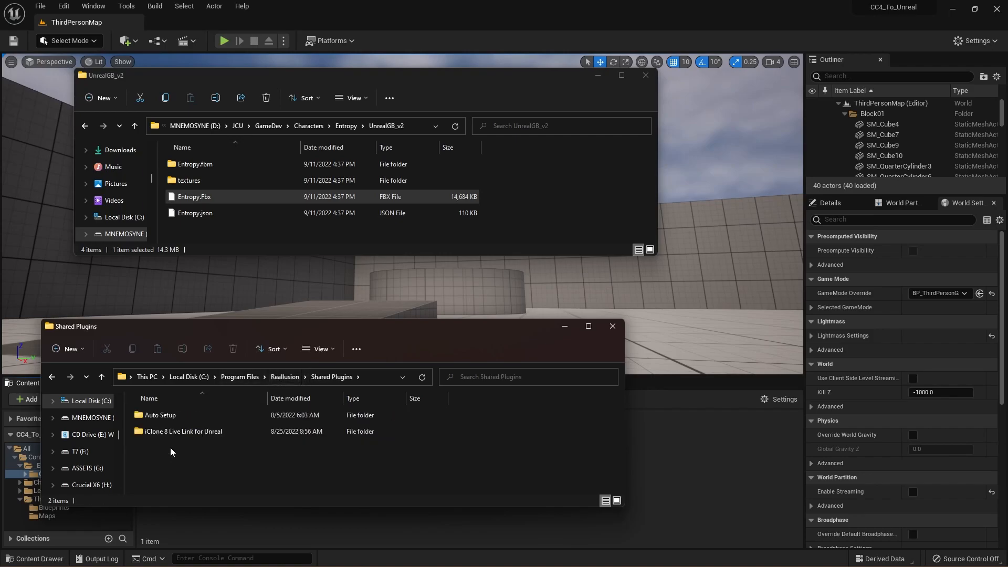
double_click(166, 415)
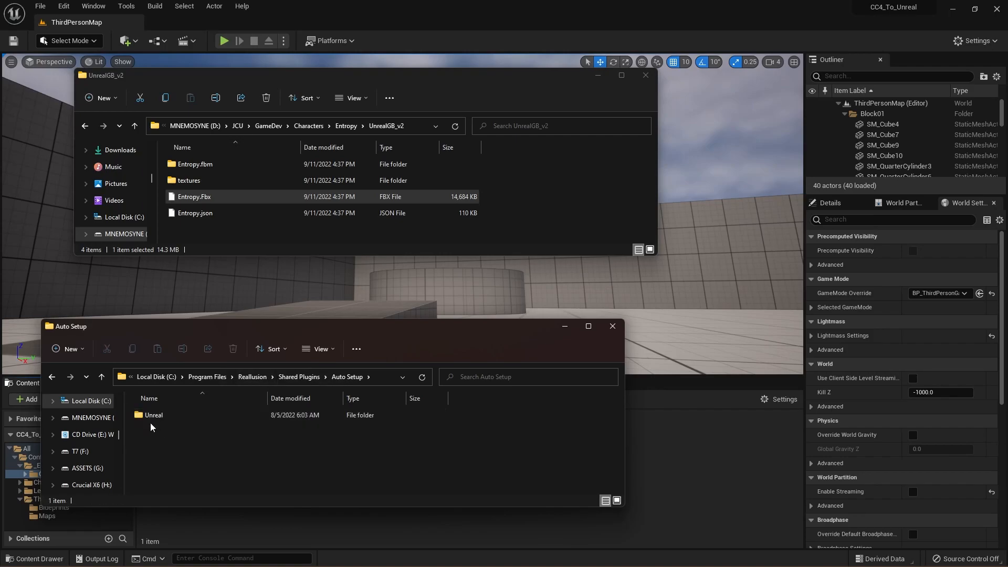
double_click(158, 415)
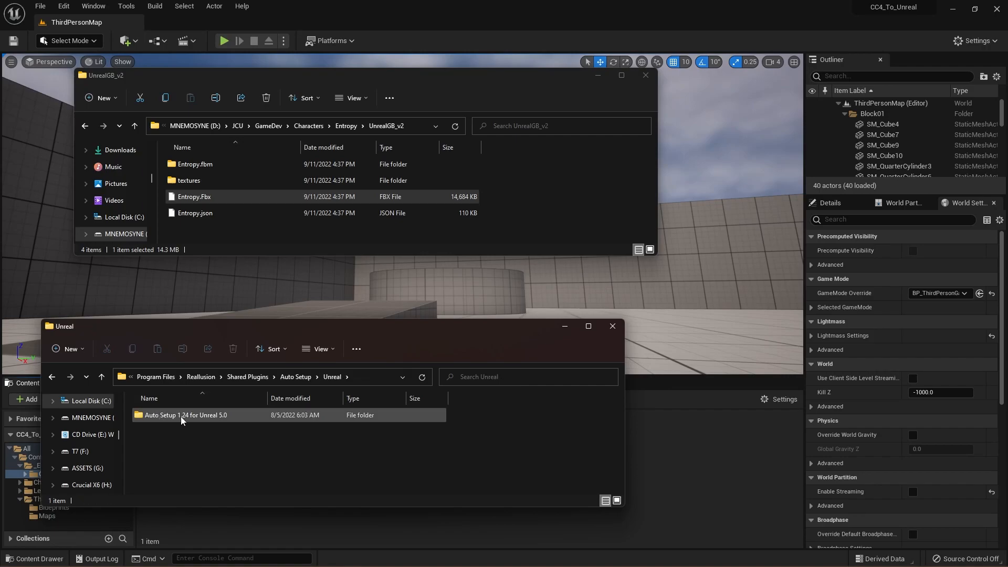
double_click(193, 416)
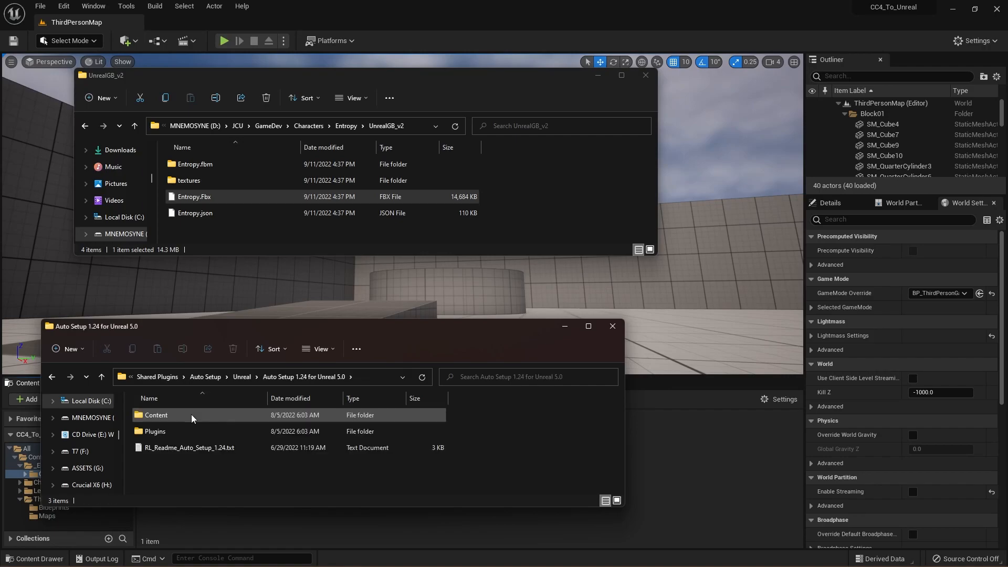
Step: Copy the Auto Setup Content and Plugins folders into the CC4_To_Unreal project folder in UNREAL_PROJECTS on drive D
click(163, 416)
shift+click(156, 435)
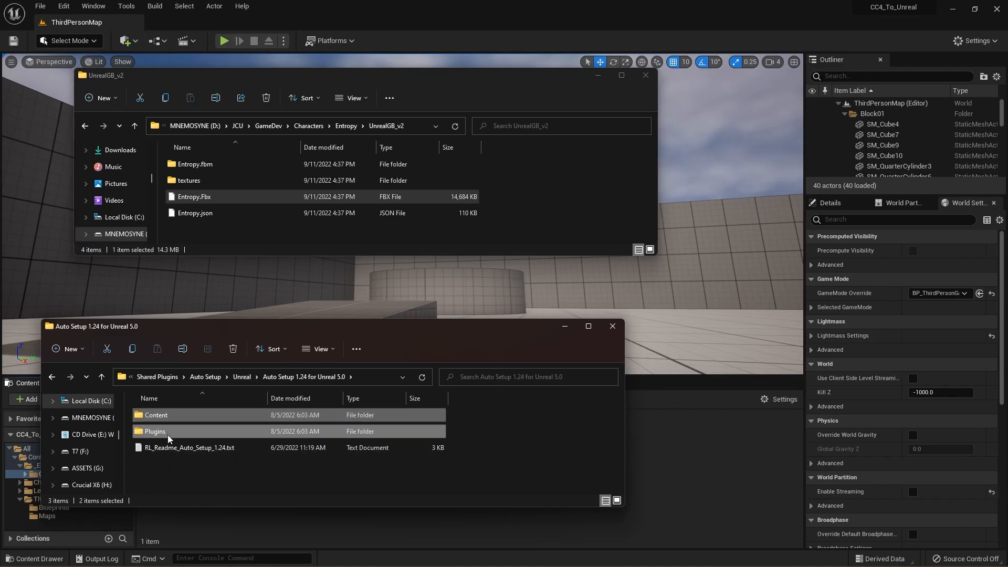
key(ctrl+c)
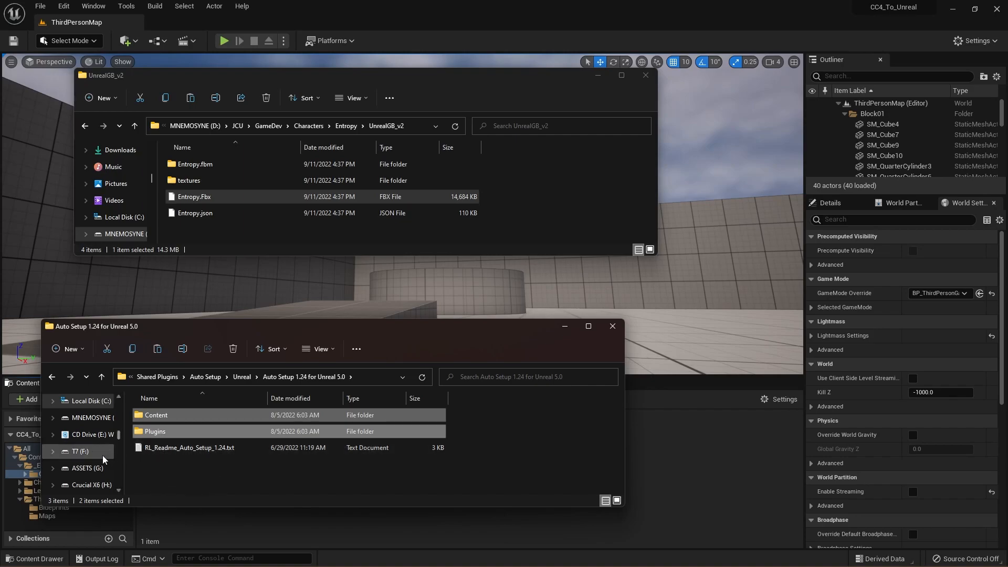
scroll(104, 455, down, 2)
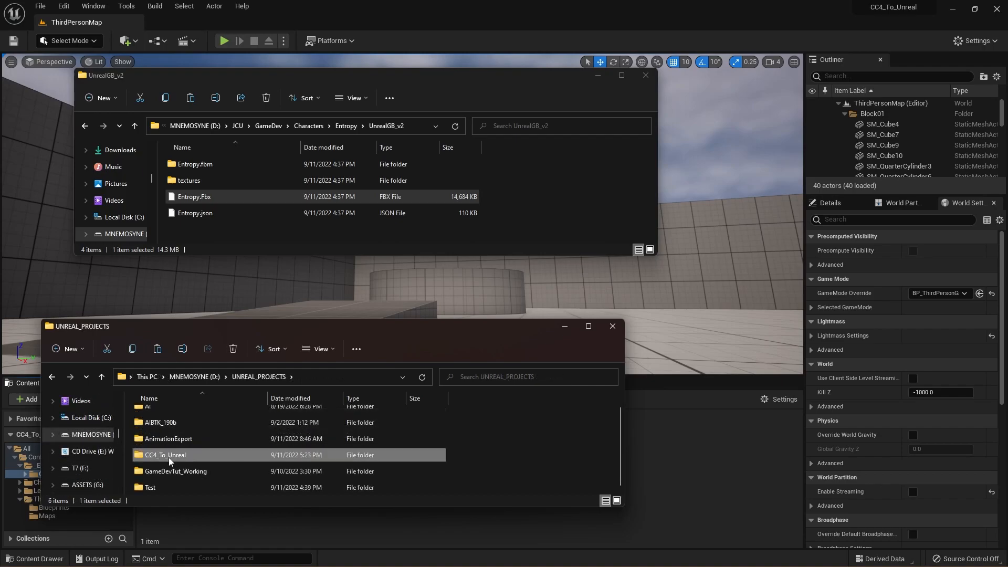
double_click(168, 457)
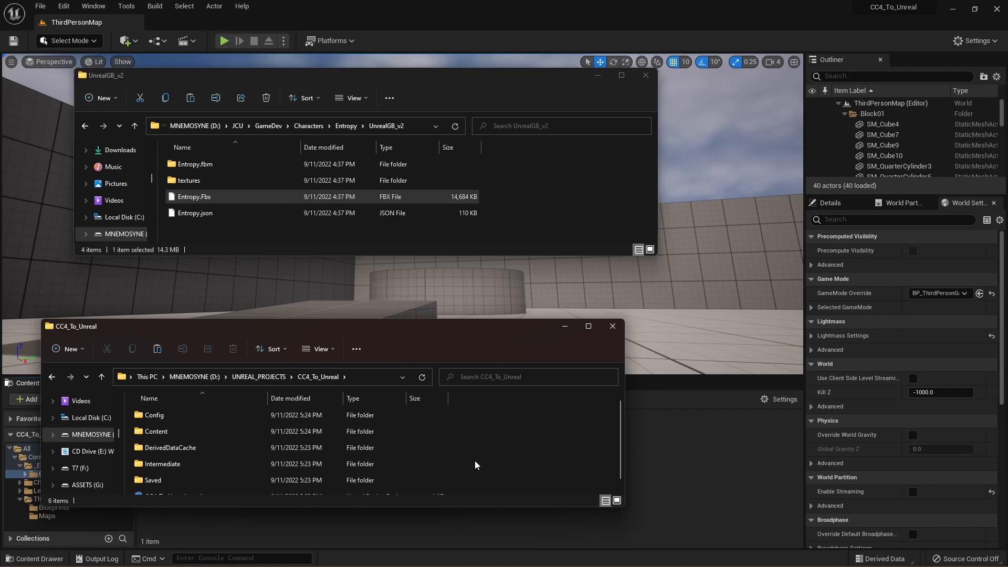
key(ctrl+v)
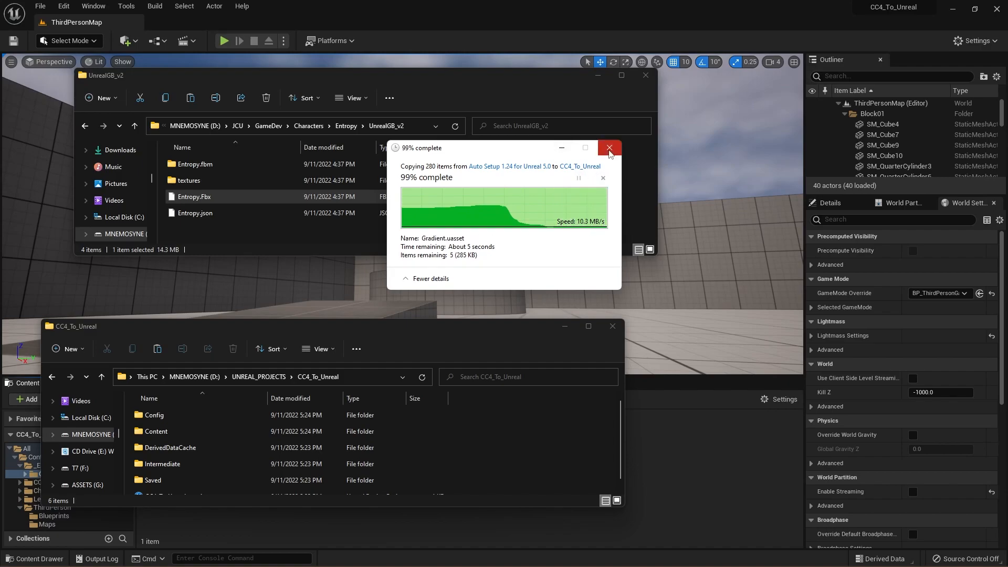
Step: Return to the Unreal Editor, save everything in the project and close the editor
click(522, 2)
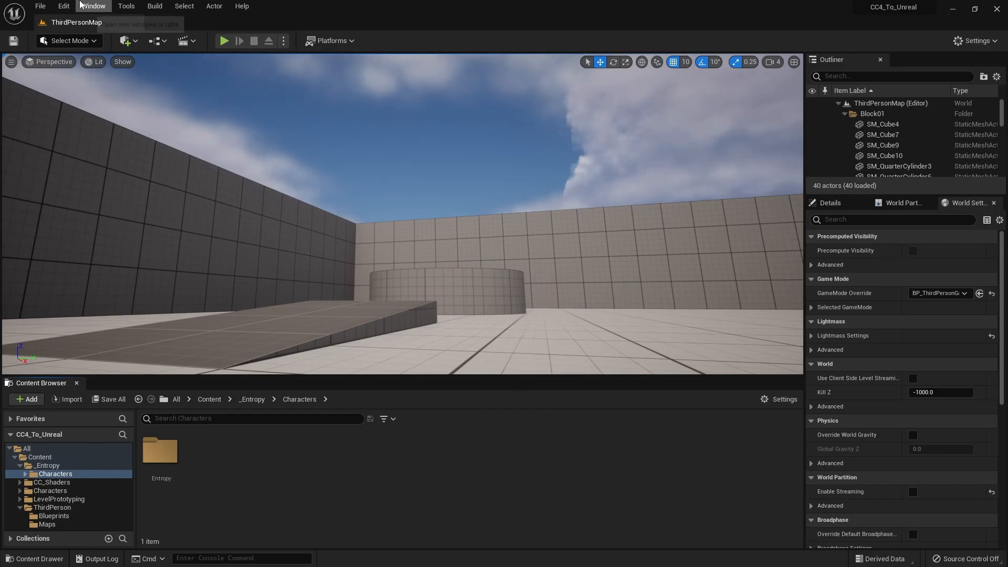
click(39, 6)
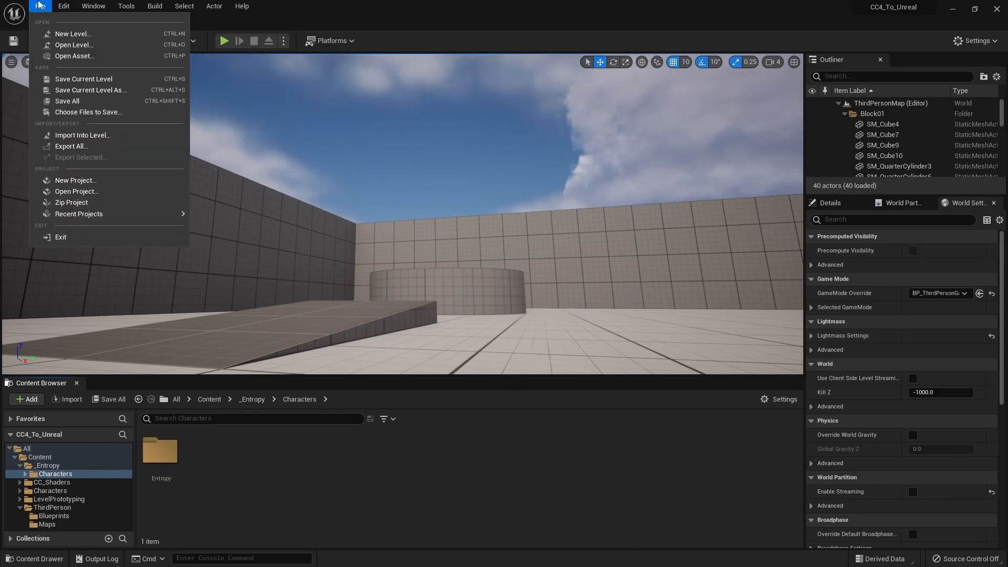
click(117, 100)
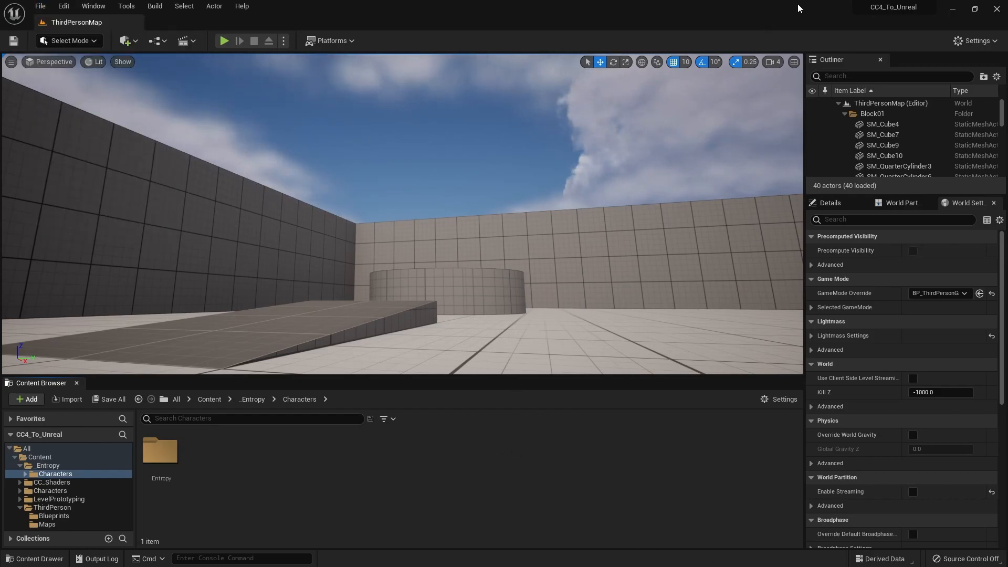
click(997, 9)
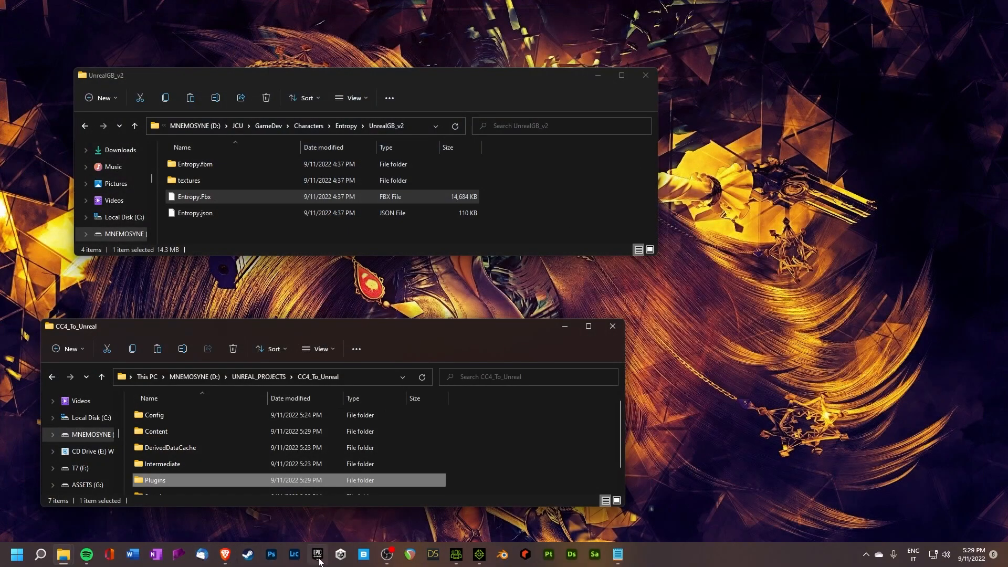
Step: Switch to the Epic Games Launcher and reopen the CC4_To_Unreal project from the Unreal Engine library
click(316, 555)
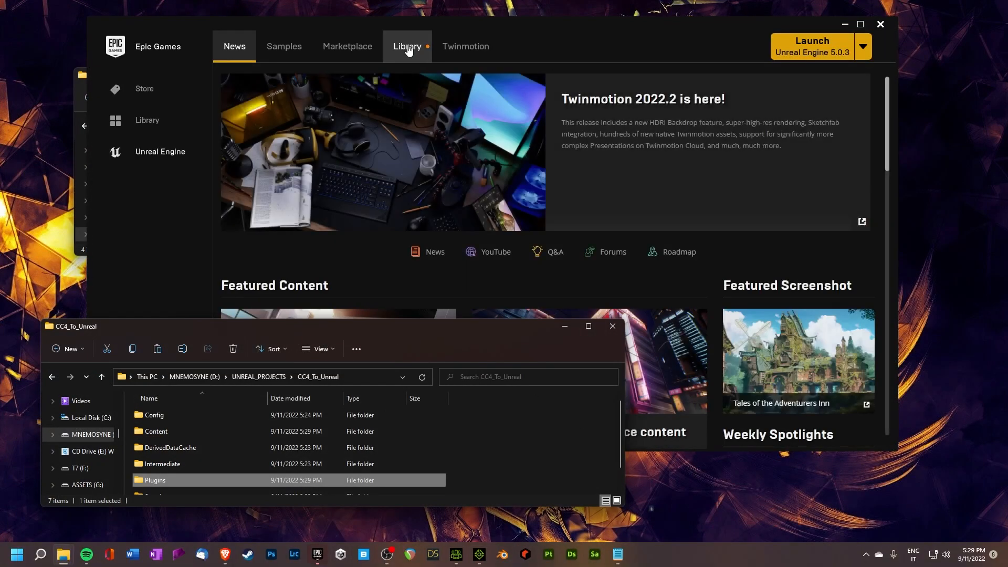
click(407, 47)
double_click(639, 331)
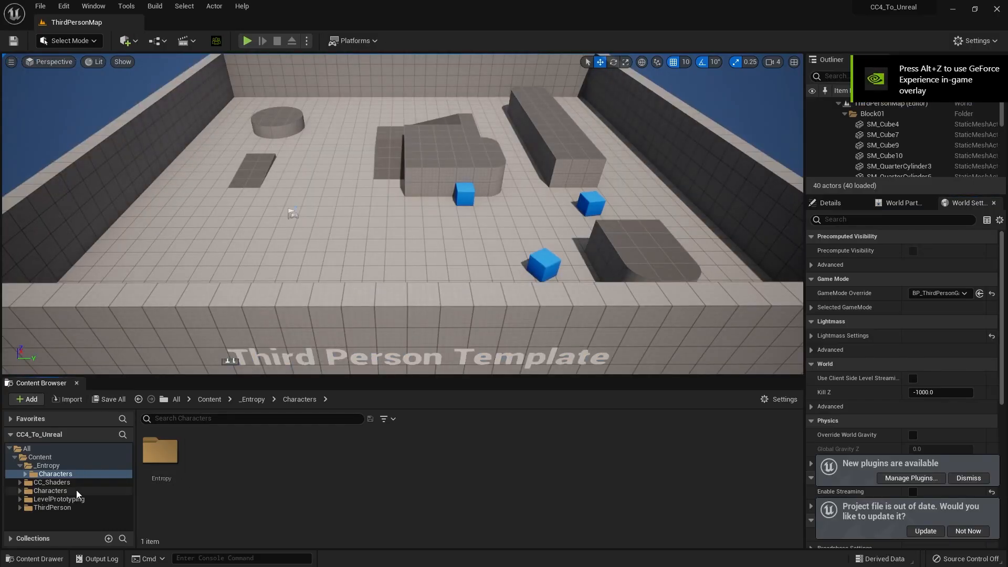
Step: Check the contents of the CC_Shaders folder, and open the Entropy folder under _Entropy/Characters
click(63, 483)
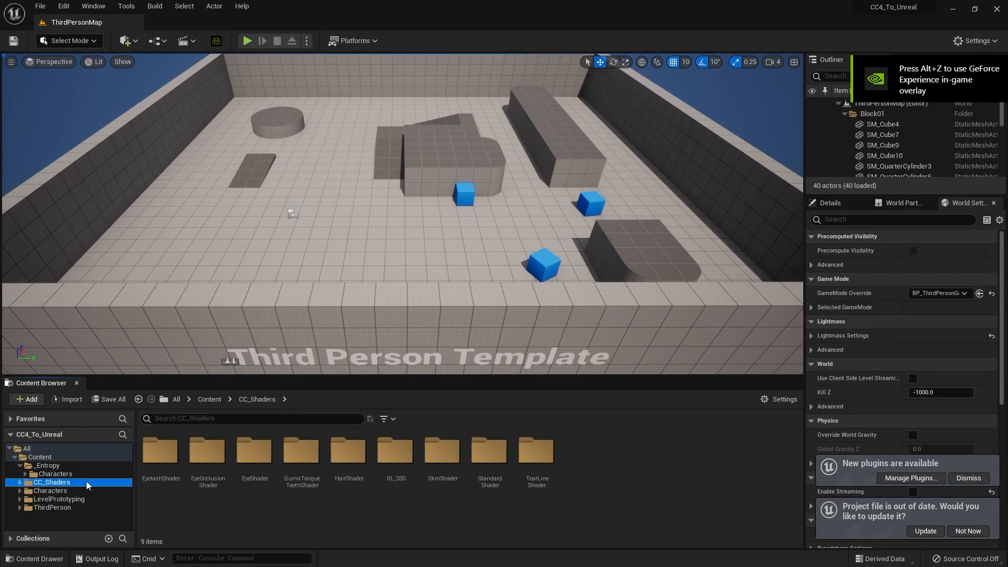
click(26, 475)
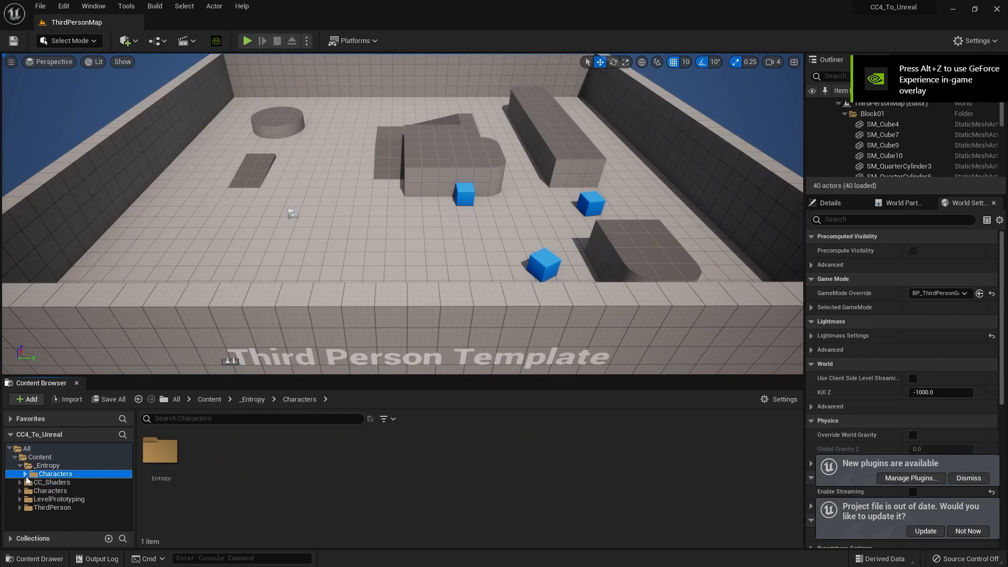
click(26, 474)
click(53, 482)
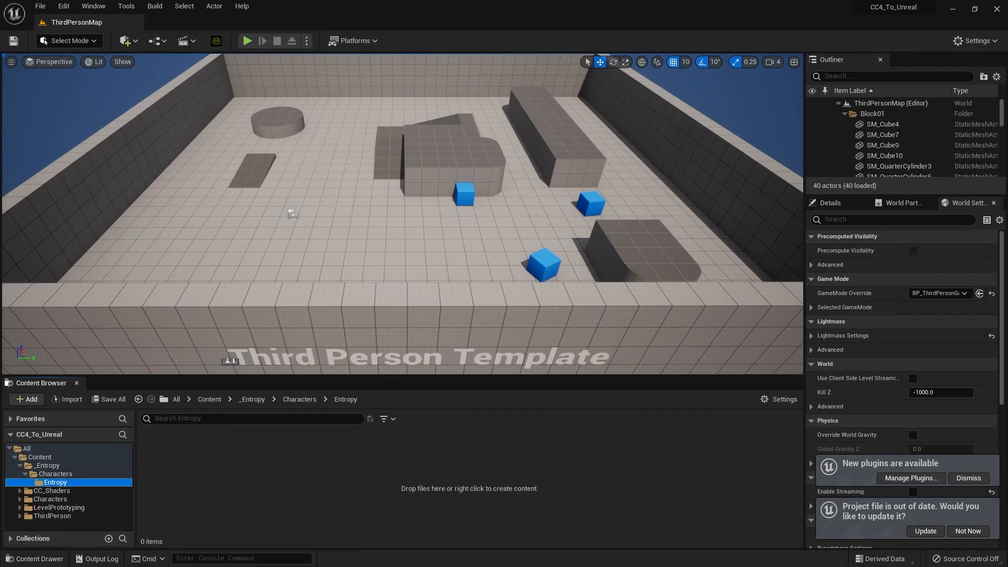
Step: Import Entropy.Fbx from the UnrealGB_v2 folder into the Entropy folder, keeping Auto Setup enabled with the Standard Shader
mouse_move(504, 566)
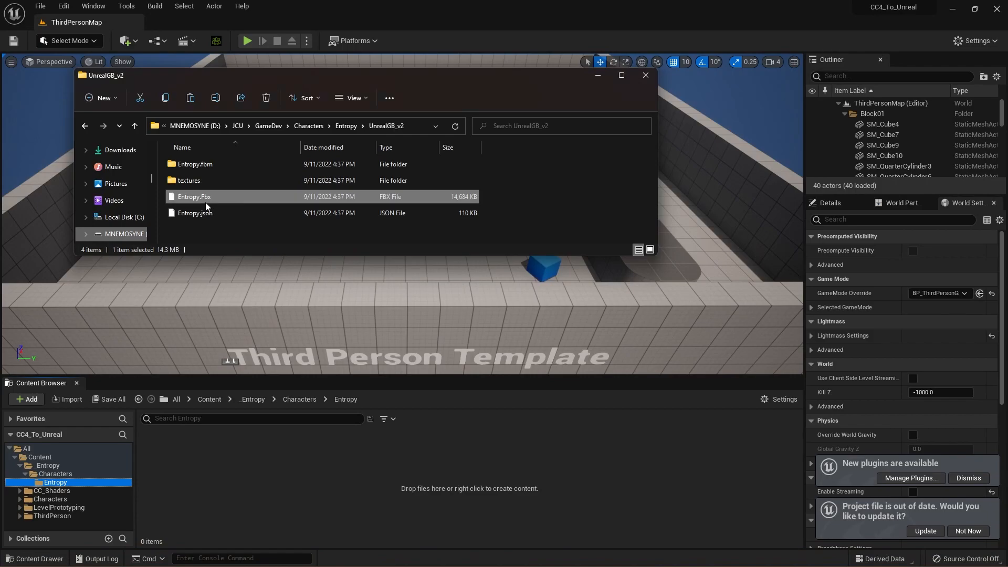
drag(205, 202, 149, 419)
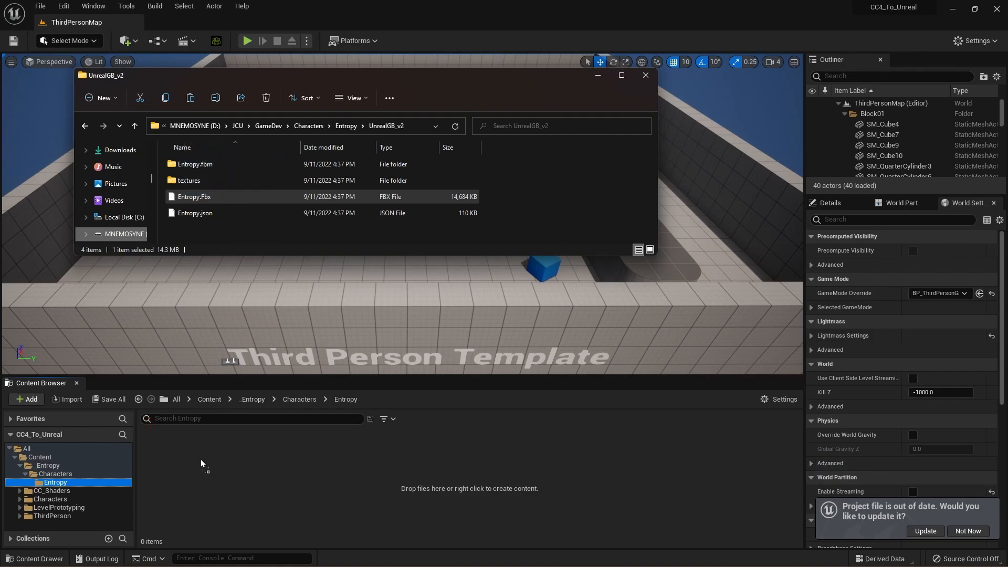
drag(201, 471, 199, 472)
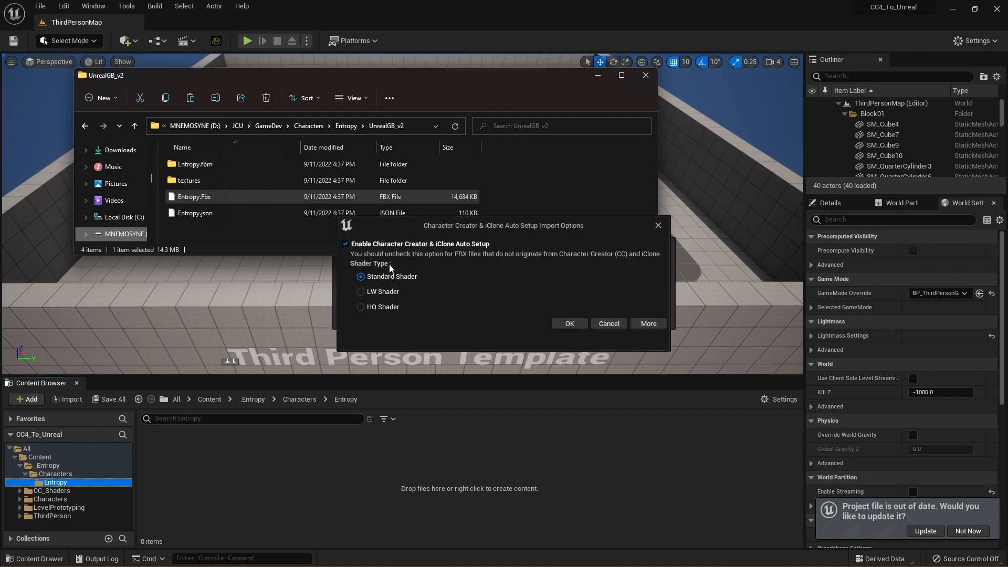
click(569, 323)
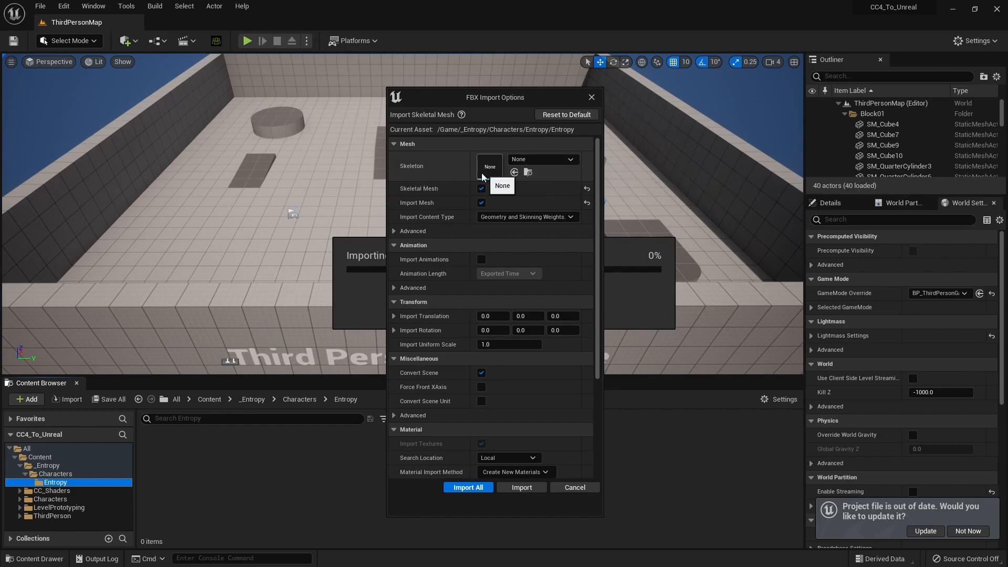
Step: Enable Use T0 As Ref Pose and Import Morph Targets in the advanced mesh import options
click(393, 231)
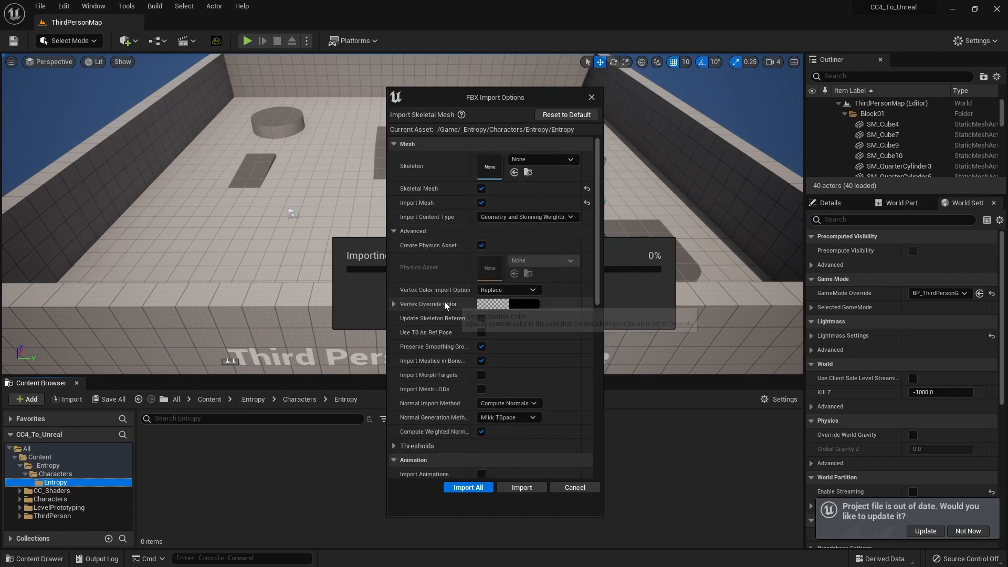
click(481, 332)
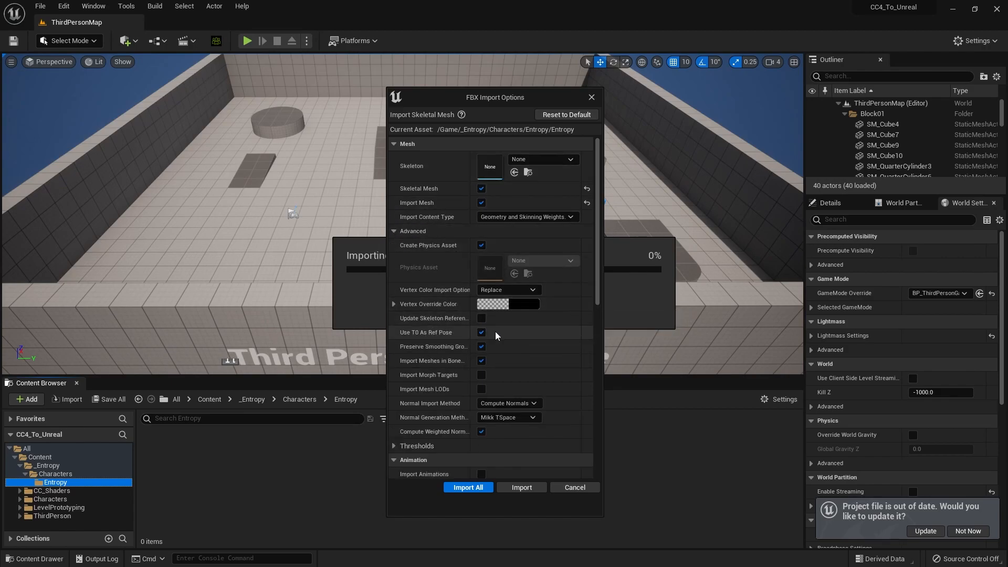
click(481, 374)
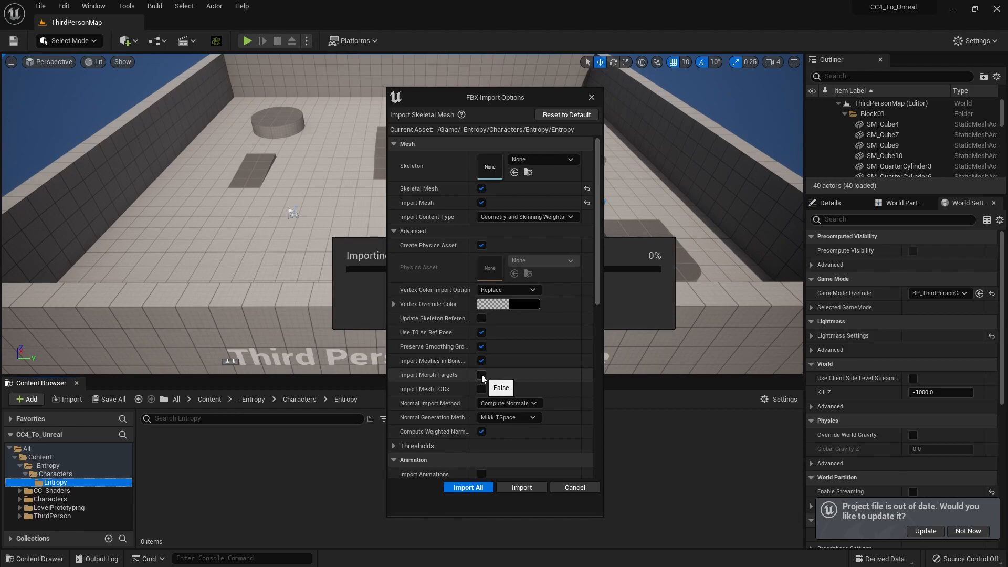
Step: Enable Import Animations with the length set to Animated Time and a custom sample rate of 60
scroll(424, 378, down, 8)
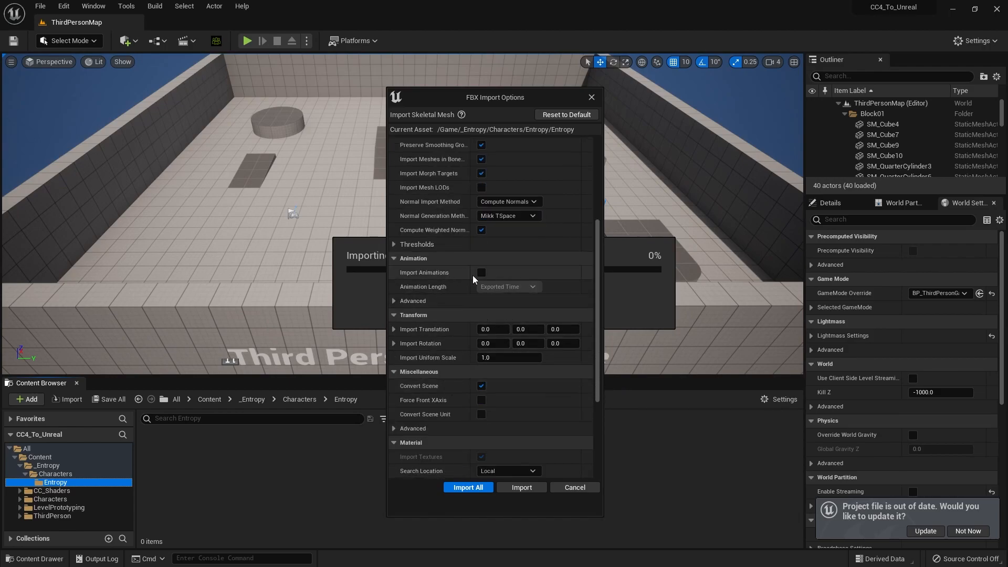
click(479, 273)
click(522, 288)
click(521, 308)
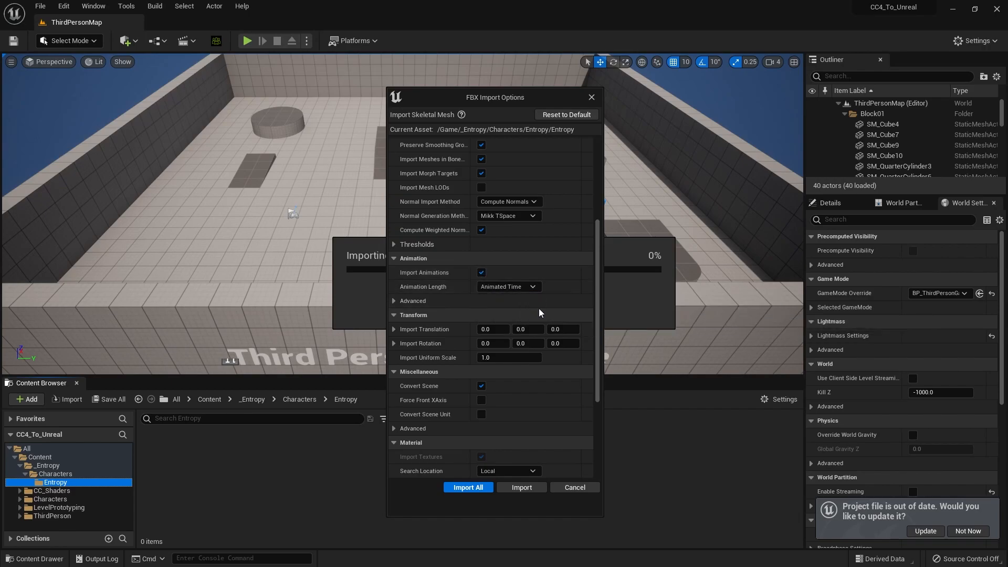
click(396, 300)
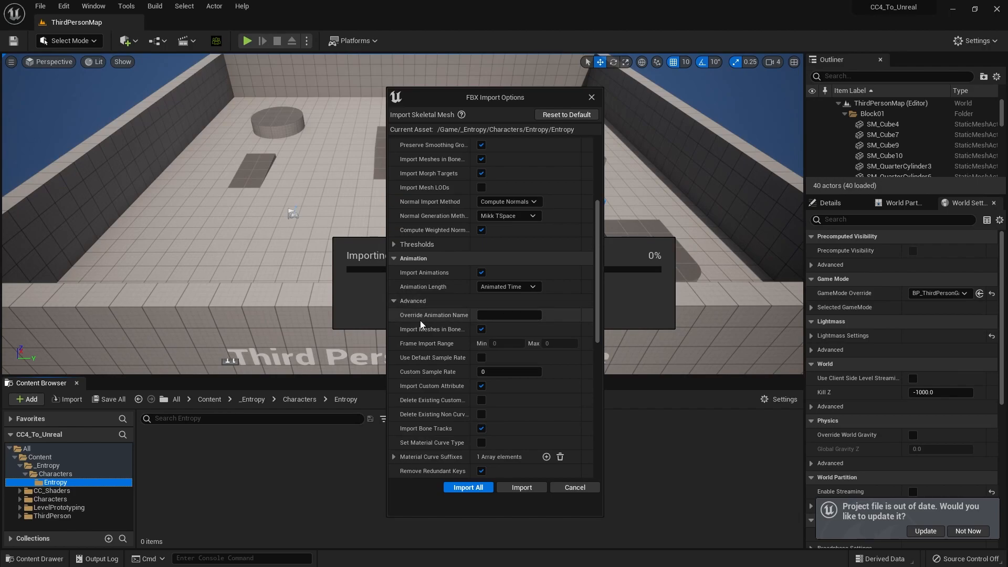
click(488, 370)
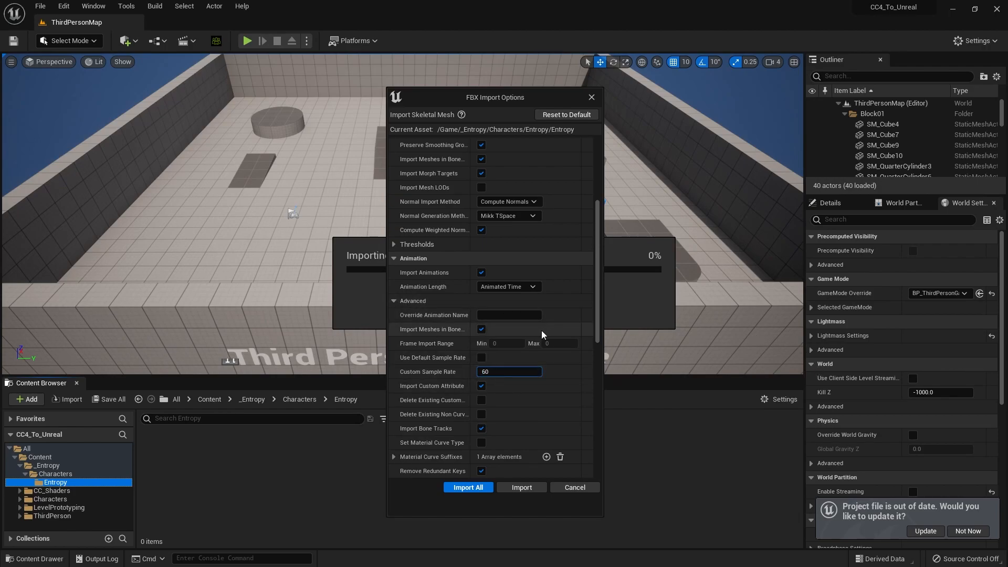
Step: Import the FBX with Material Import Method set to Do Not Create Material and Import Textures turned off
scroll(565, 385, down, 2)
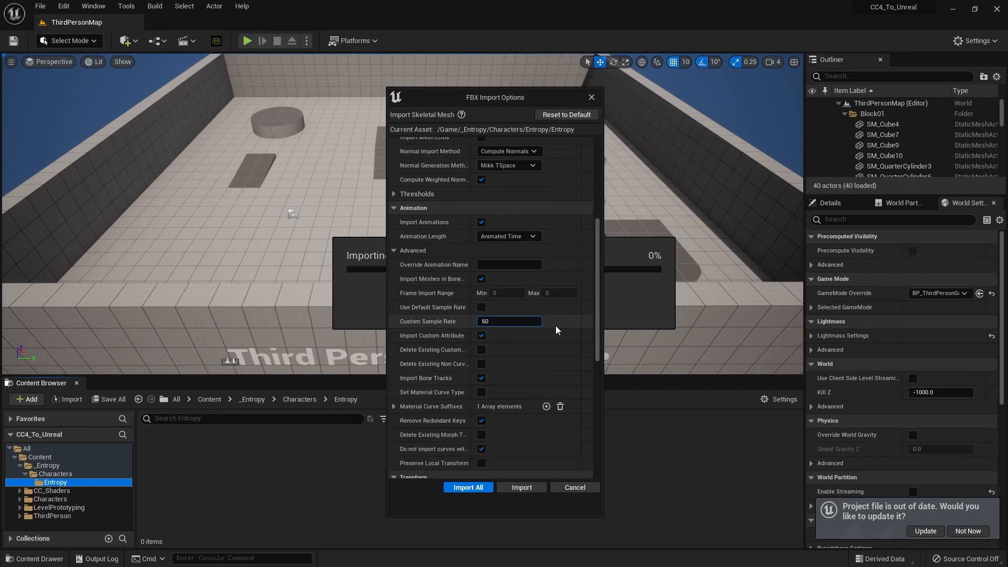
scroll(555, 325, down, 5)
scroll(528, 398, down, 4)
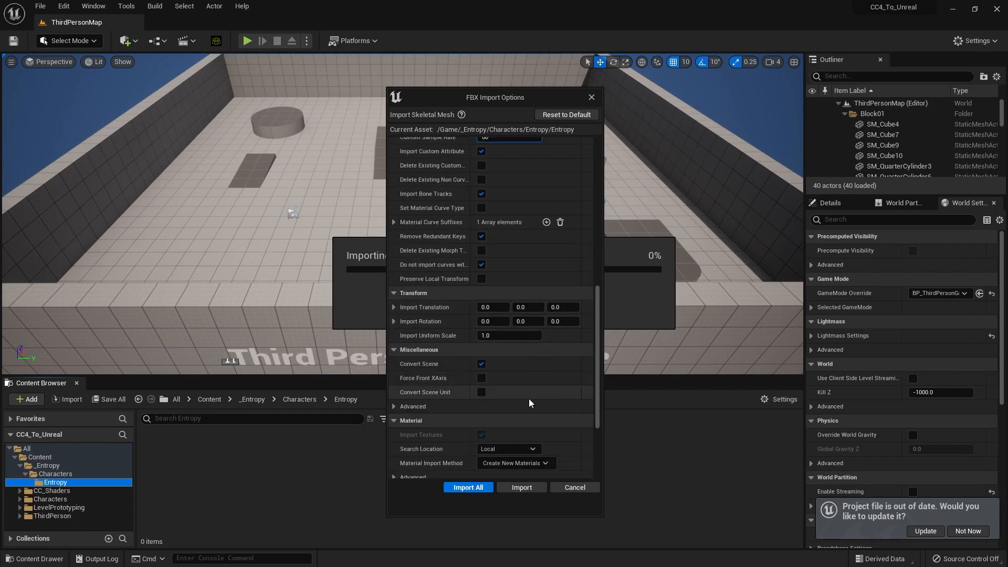
click(523, 397)
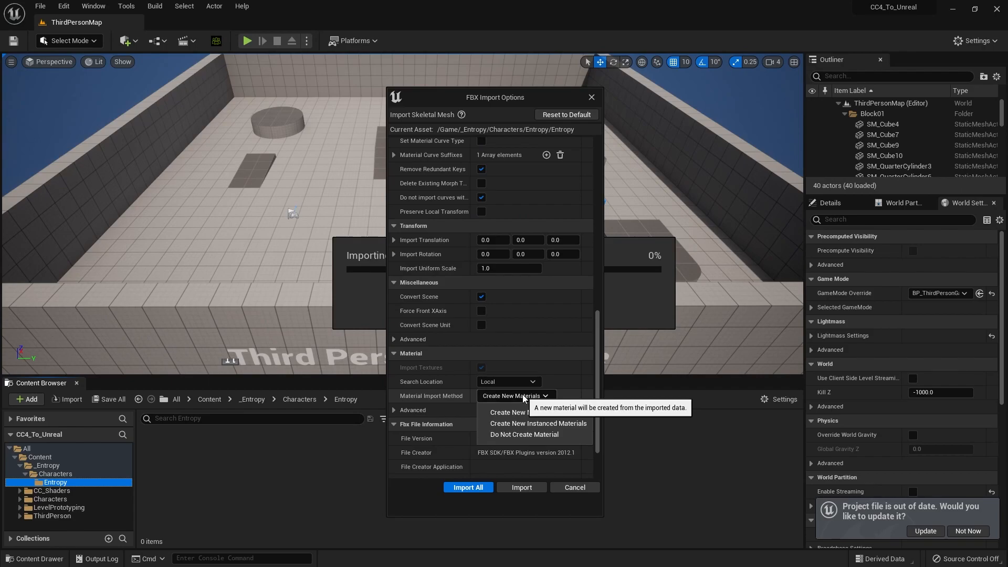
click(519, 435)
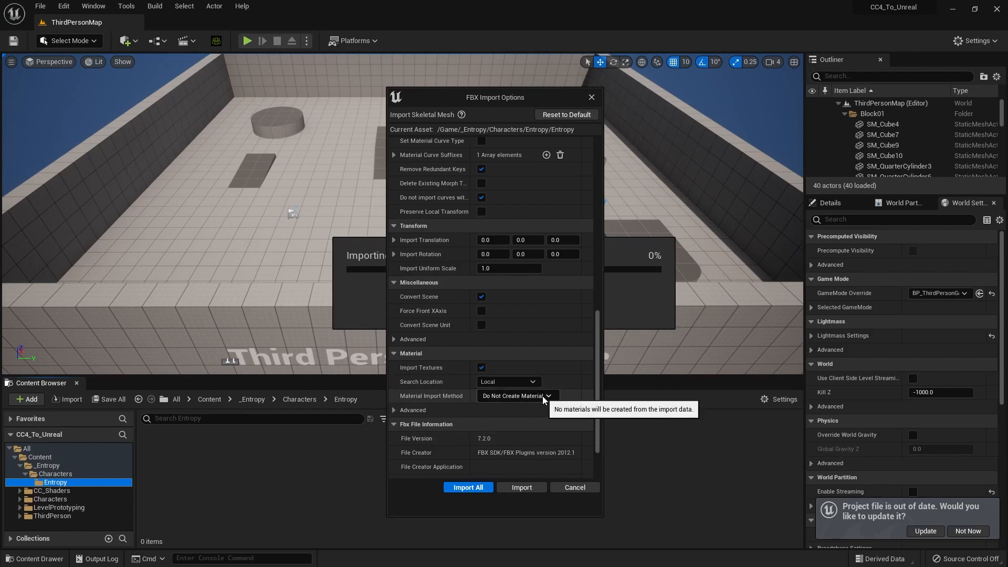
click(480, 367)
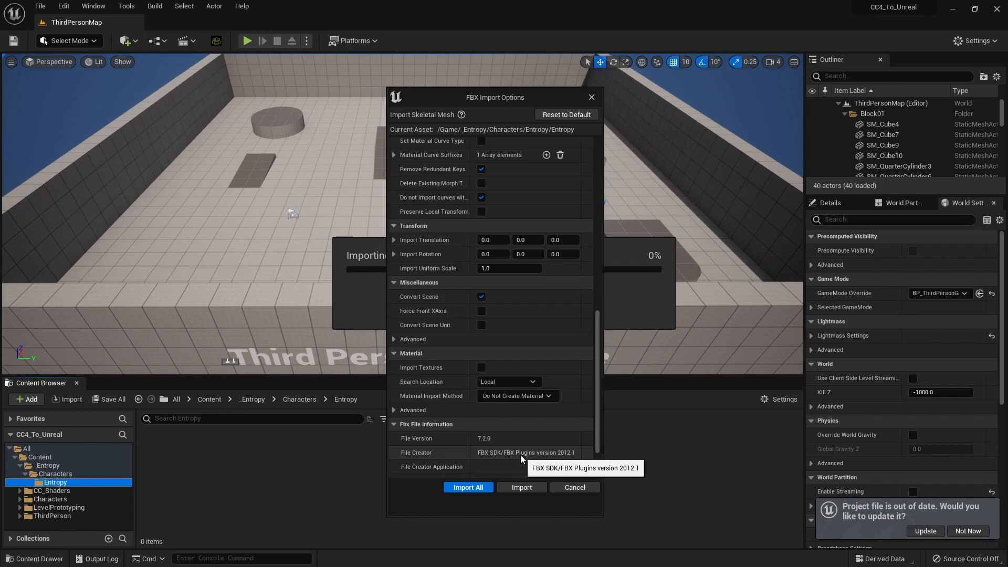
click(524, 488)
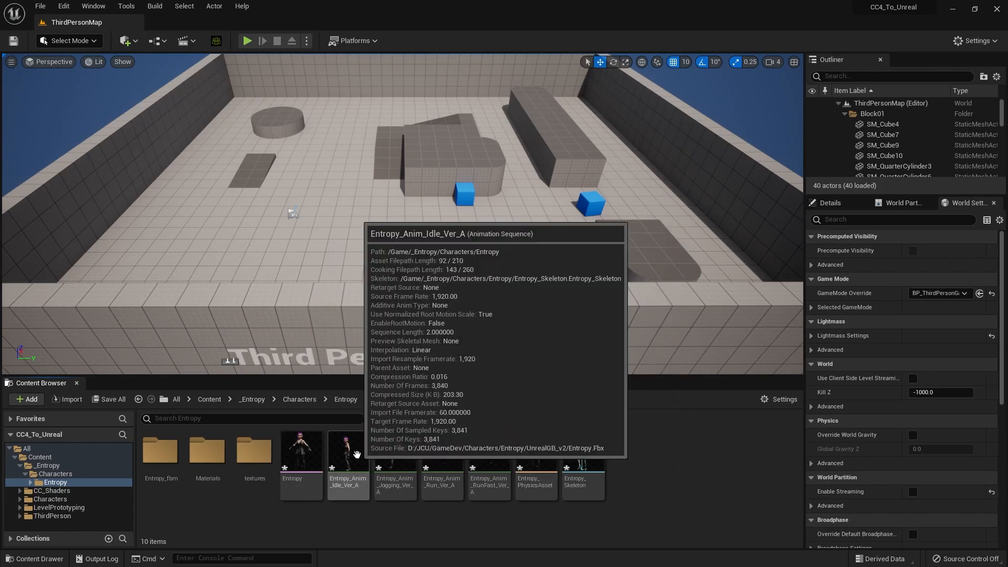
Step: Preview the imported Entropy_Anim_Idle_Ver_A animation, and close its editor
double_click(358, 456)
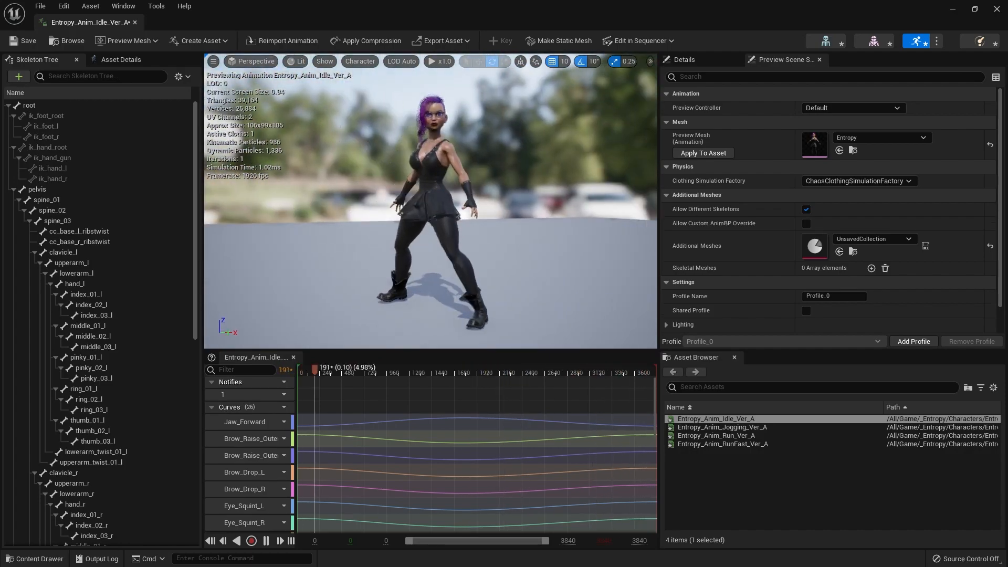
click(137, 23)
click(648, 473)
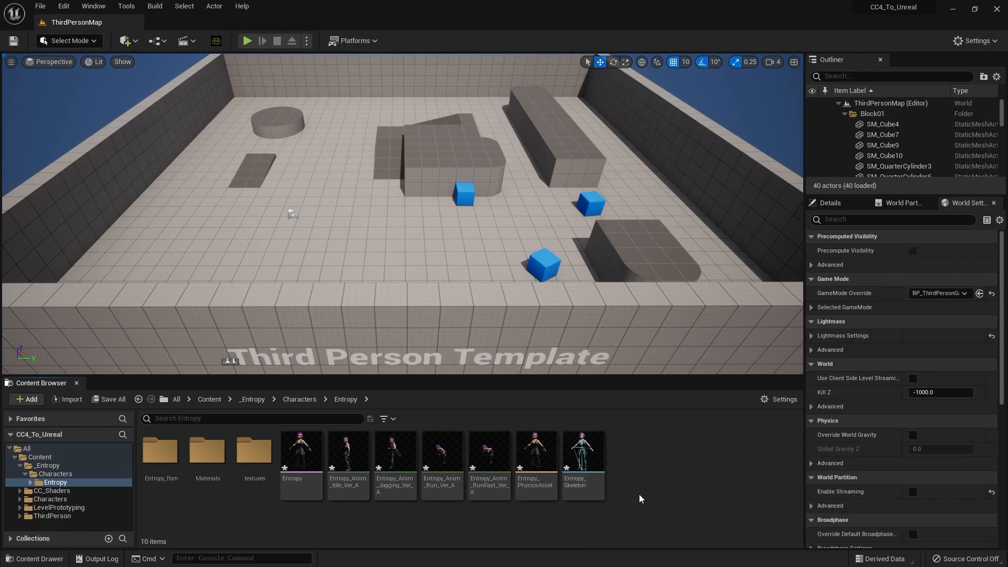
Step: Add SK_Mannequin_Skeleton from Mannequin_UE4 as a compatible skeleton in Entropy_Skeleton's asset details, and save the skeleton
mouse_move(582, 456)
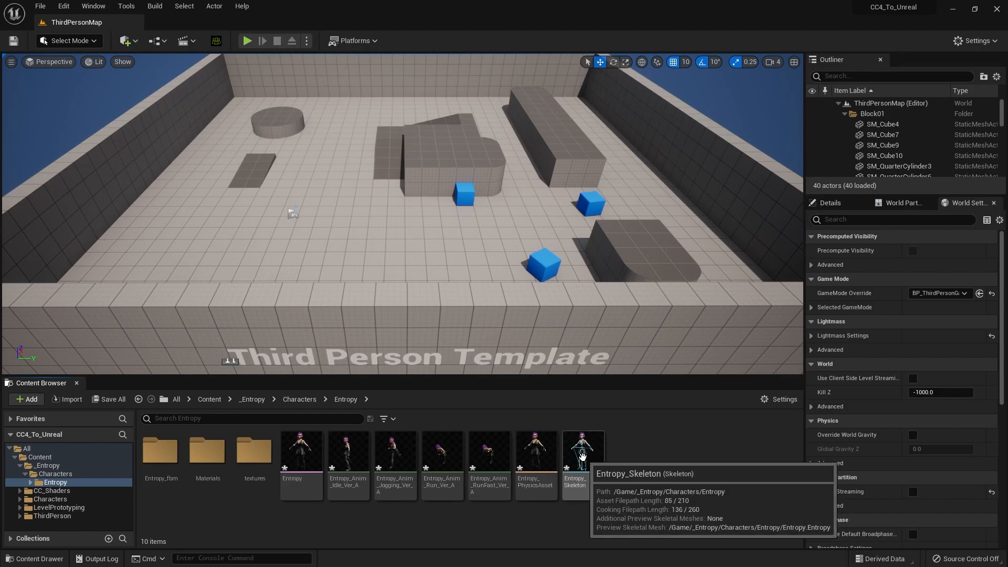
double_click(581, 456)
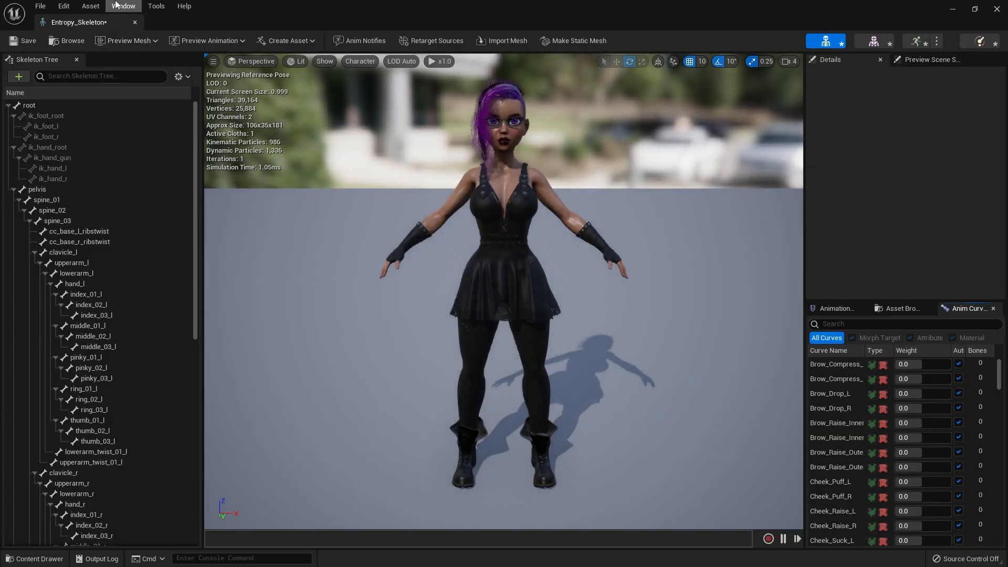
click(117, 5)
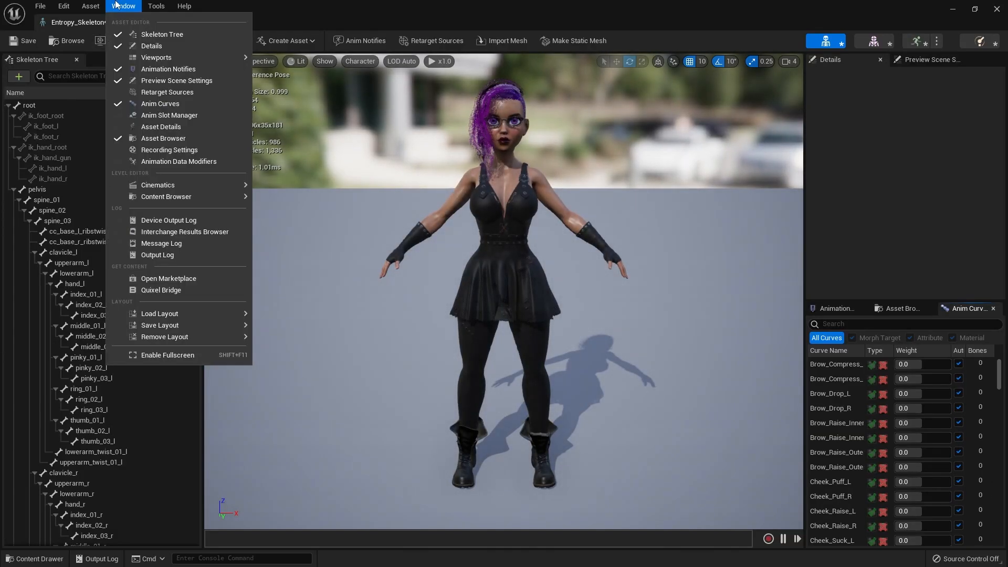
click(171, 124)
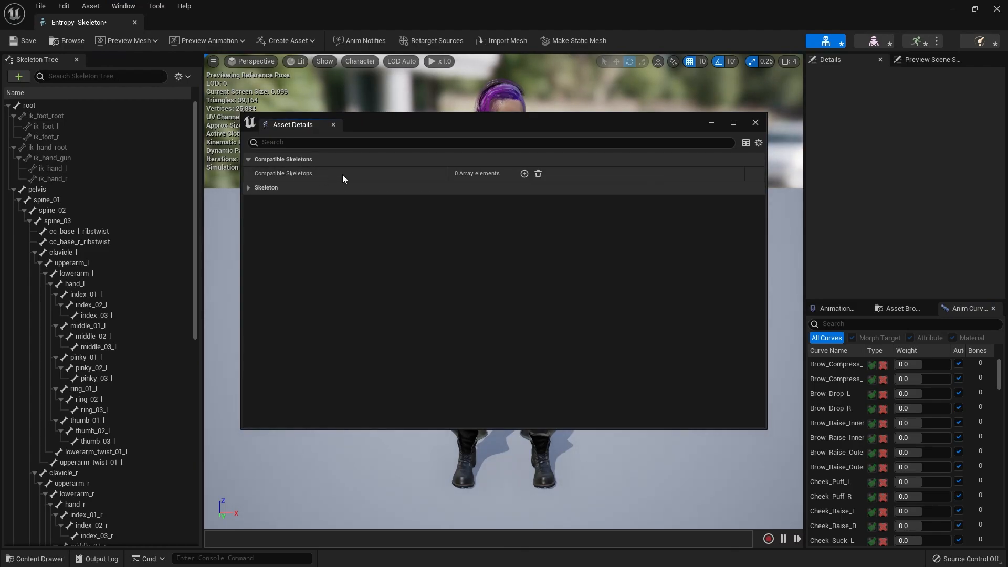
click(523, 174)
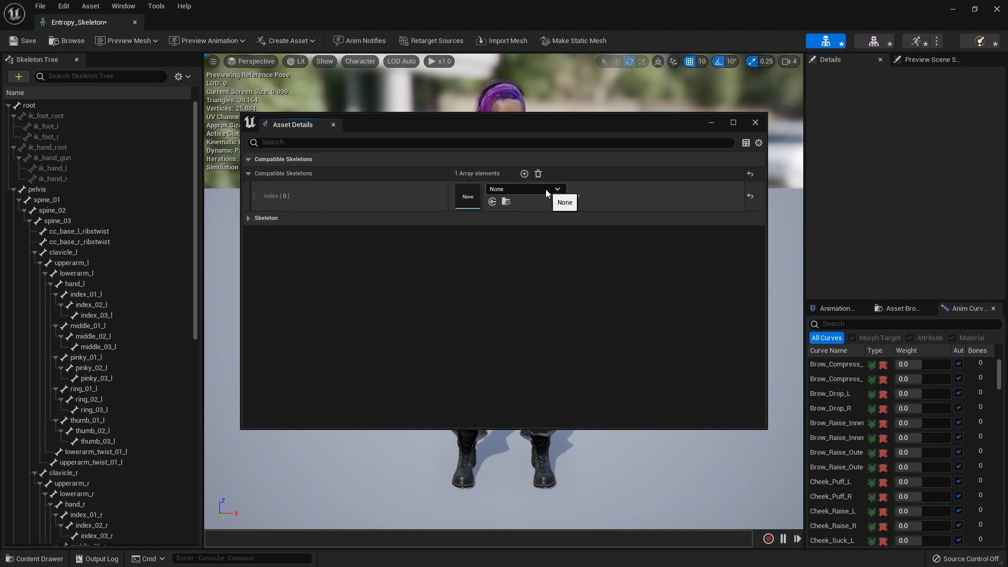
click(545, 189)
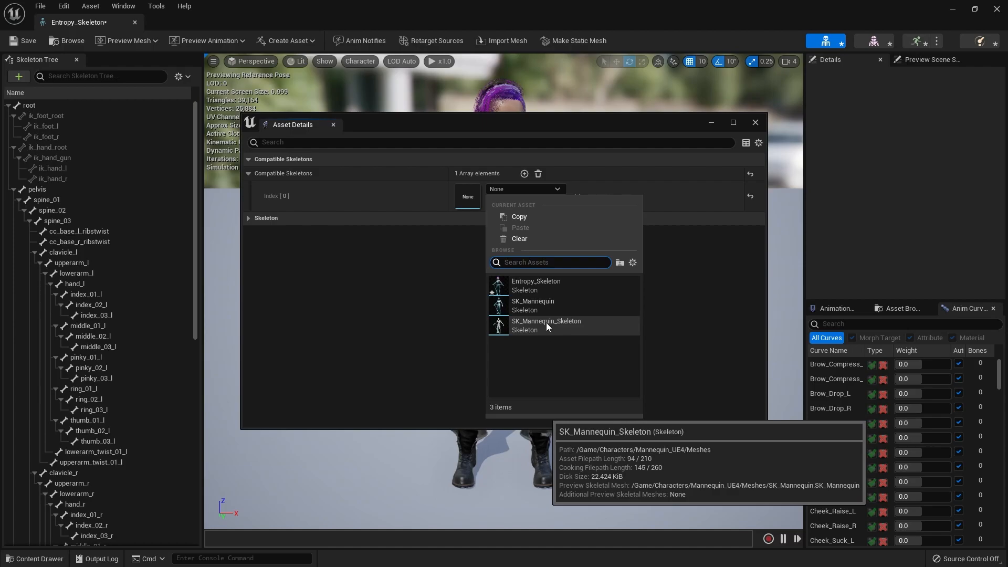
click(546, 322)
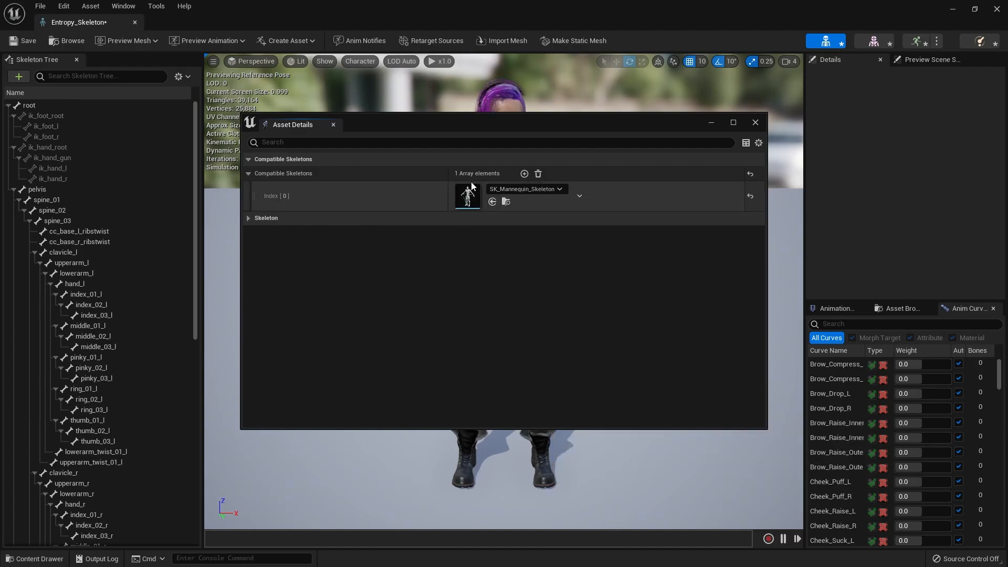
click(756, 123)
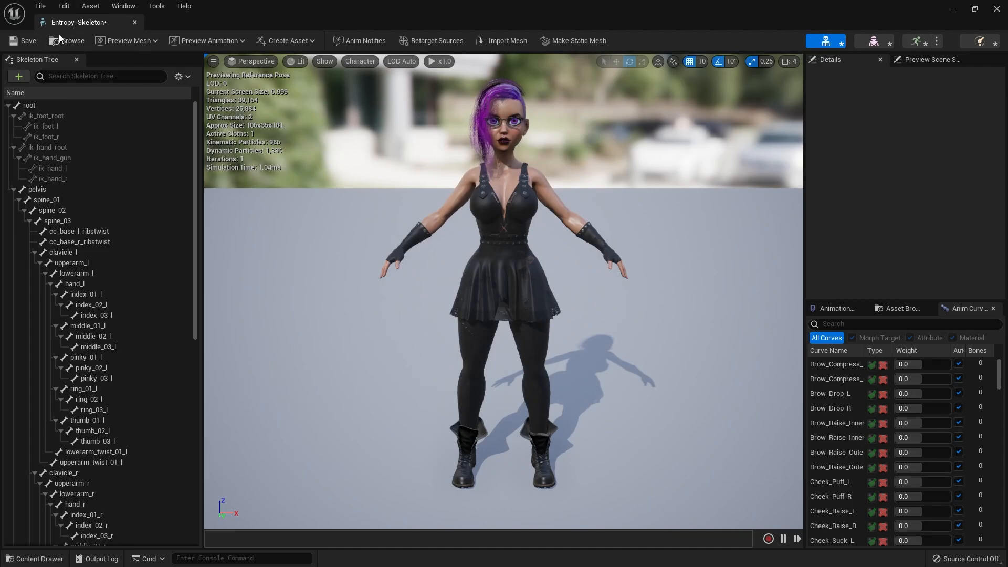
click(21, 42)
click(134, 23)
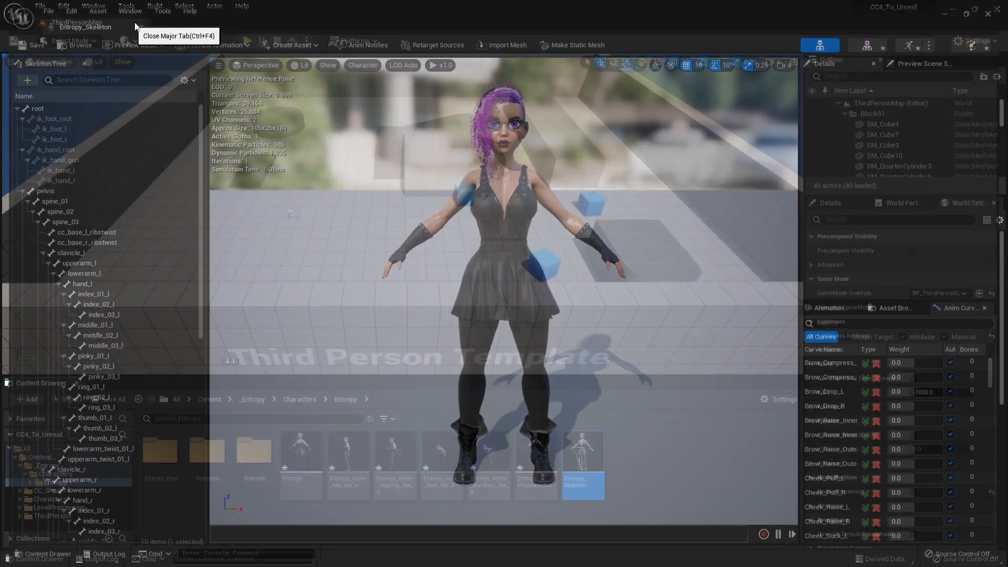
Step: Open SK_Mannequin_Skeleton from the Characters/Mannequin_UE4/Meshes folder
click(20, 499)
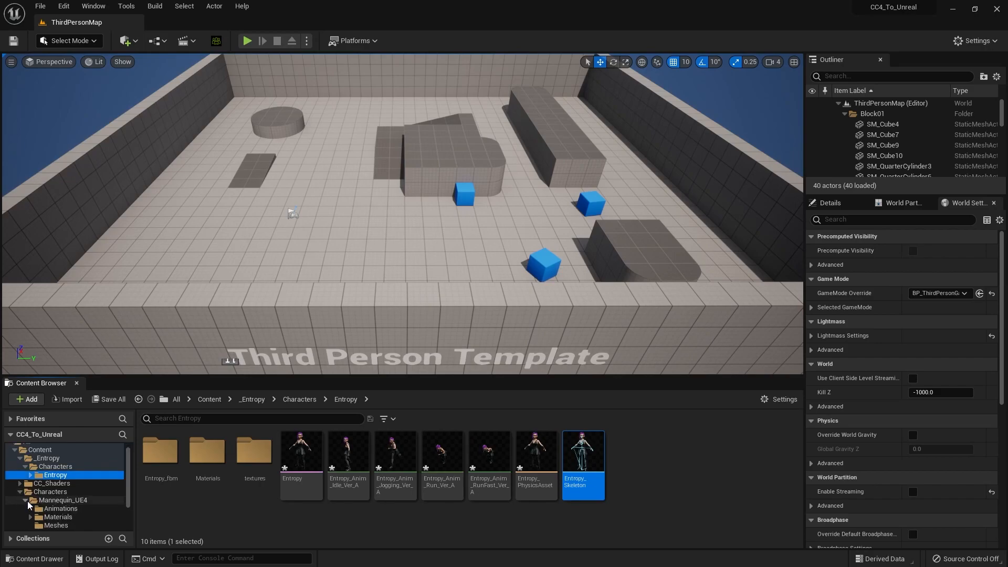
click(26, 502)
scroll(74, 505, down, 2)
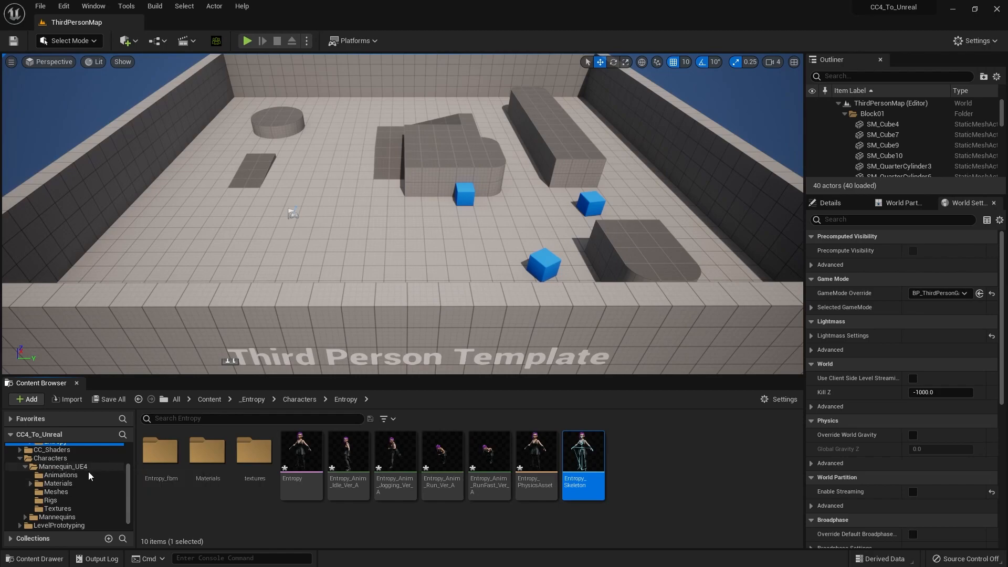
click(69, 494)
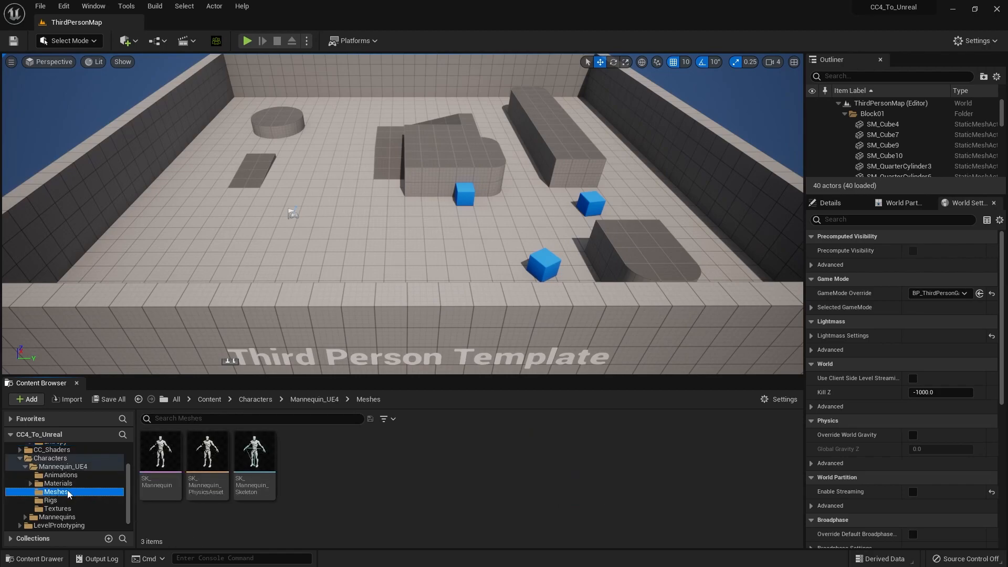
double_click(250, 462)
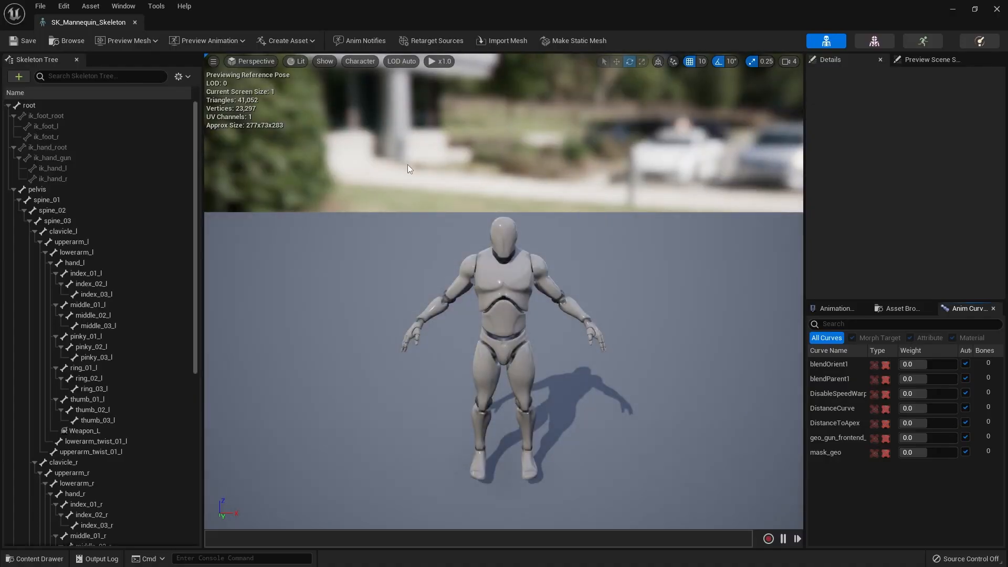
Step: Add Entropy_Skeleton as a compatible skeleton in SK_Mannequin_Skeleton's asset details, and save and close the skeleton
click(124, 7)
click(159, 126)
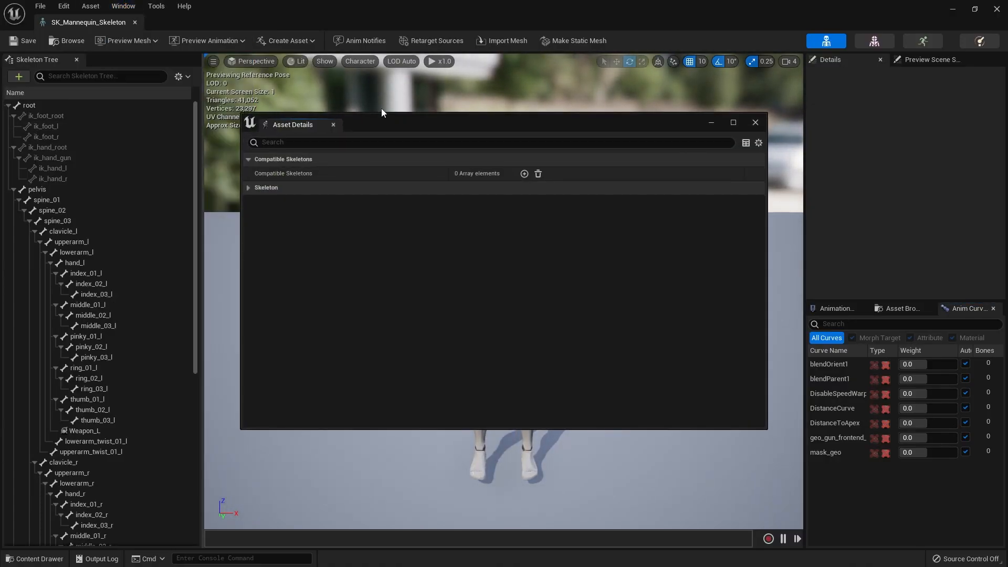
click(523, 173)
click(525, 189)
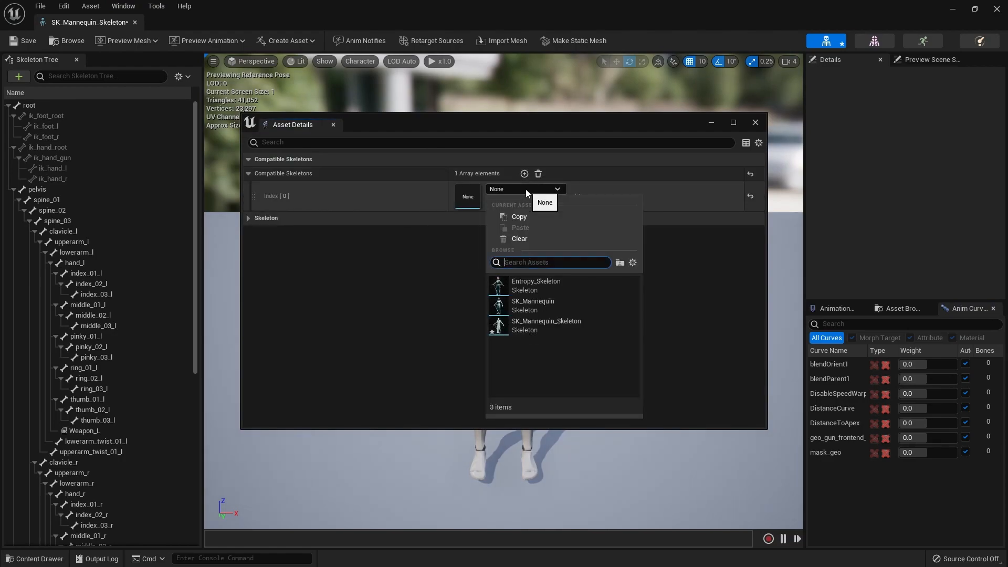
click(559, 288)
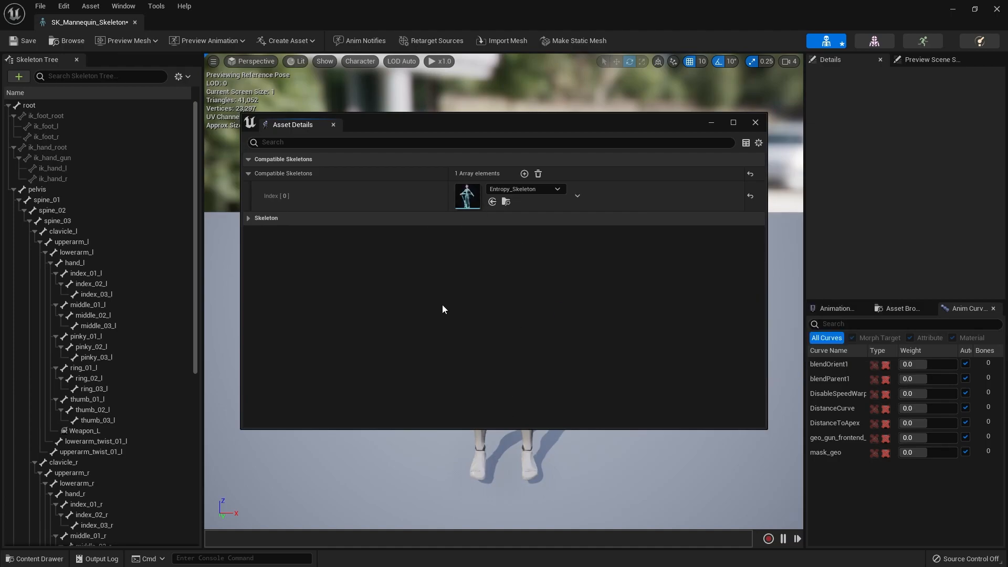
click(755, 122)
click(19, 43)
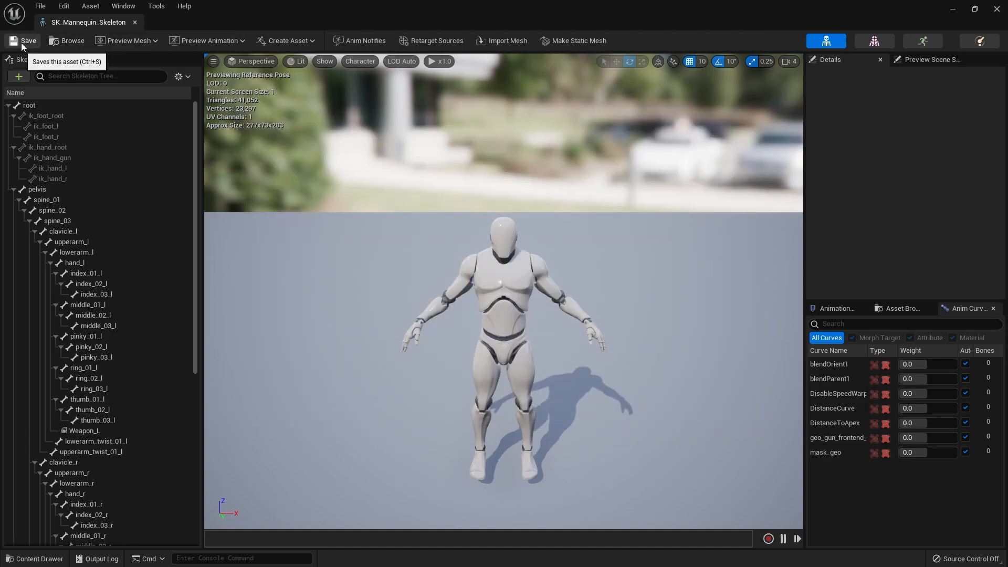
click(134, 22)
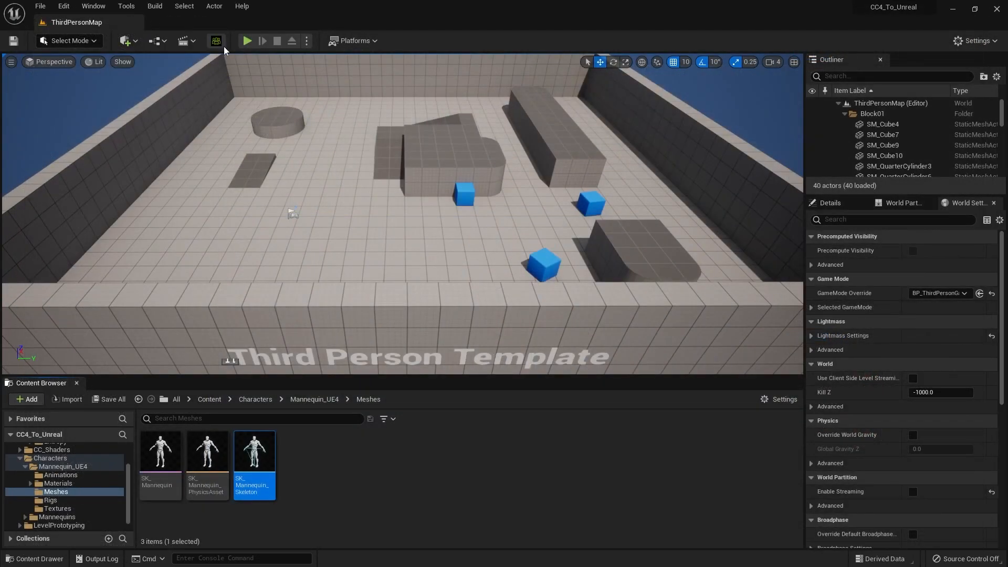
click(339, 479)
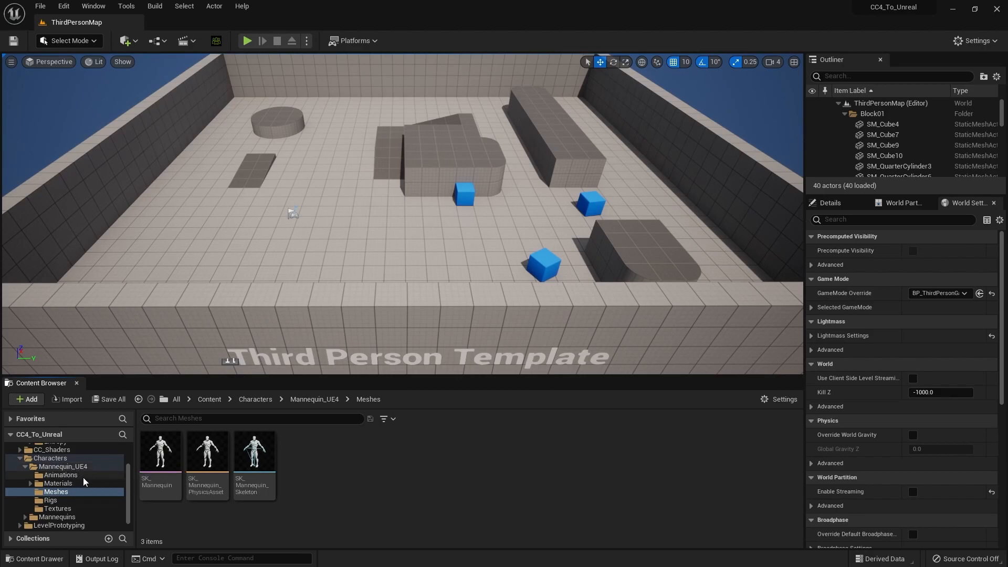
Step: Duplicate IK_UE4_Mannequin in the Mannequin_UE4/Rigs folder and name the copy IK_Entropy
click(51, 500)
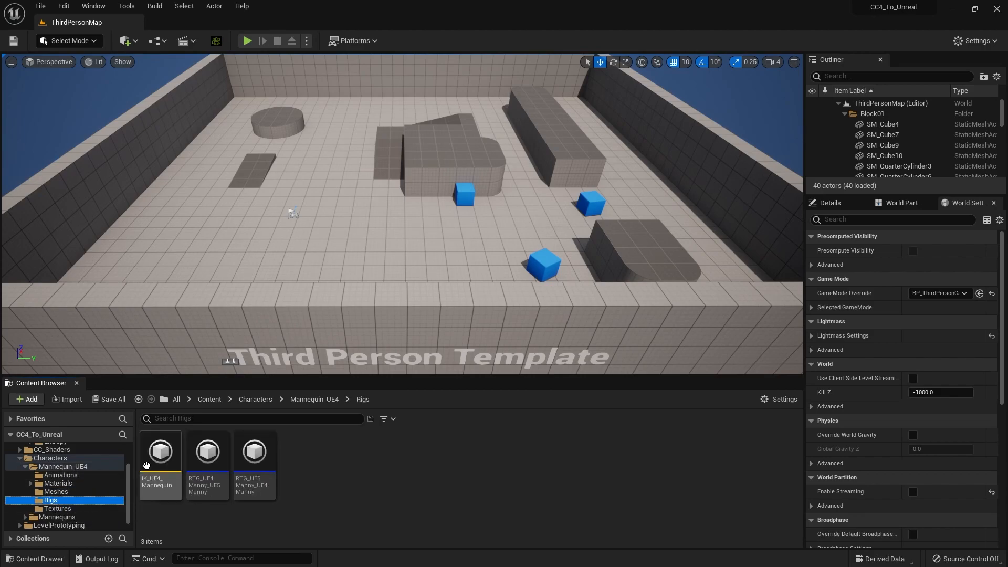
click(172, 482)
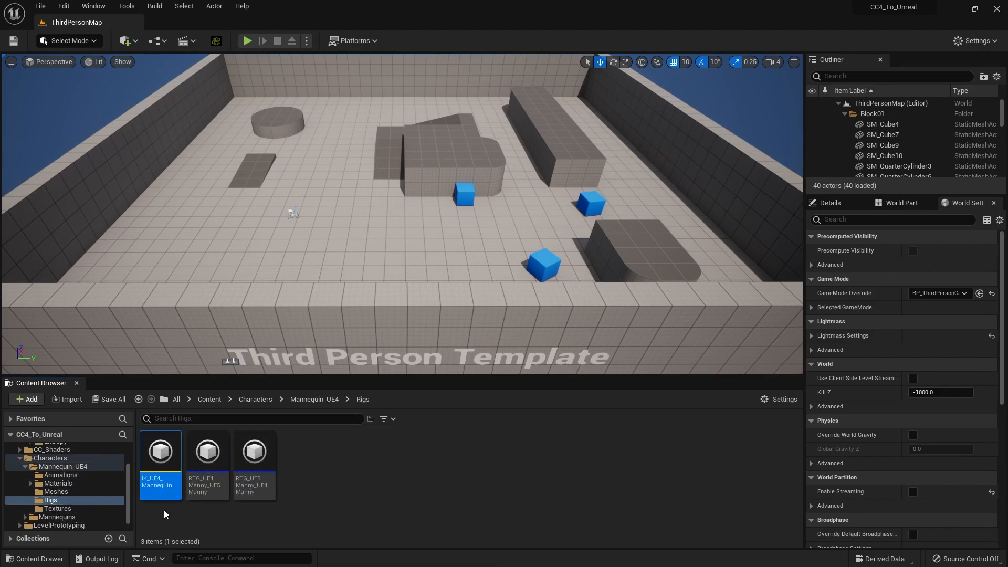
right_click(158, 482)
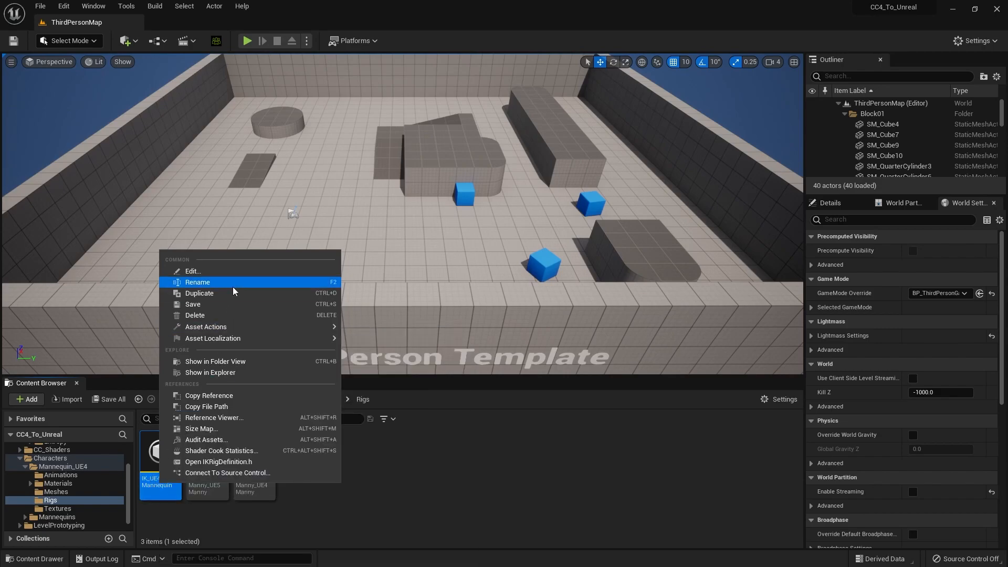
click(221, 296)
key(Right)
key(BackSpace)
key(BackSpace)
key(BackSpace)
key(BackSpace)
key(BackSpace)
key(BackSpace)
key(BackSpace)
key(BackSpace)
key(BackSpace)
key(BackSpace)
key(BackSpace)
key(BackSpace)
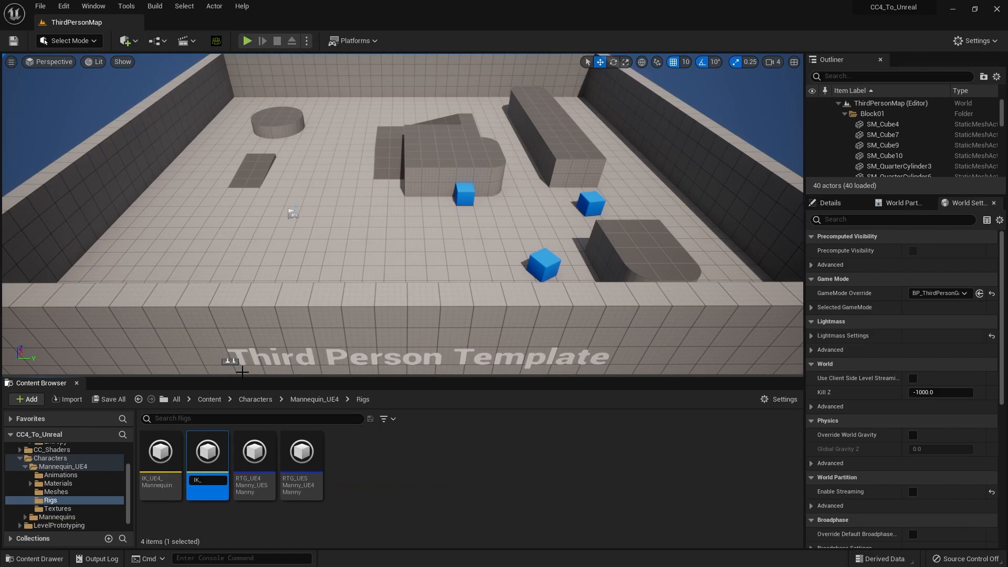
text(Entropy)
key(Return)
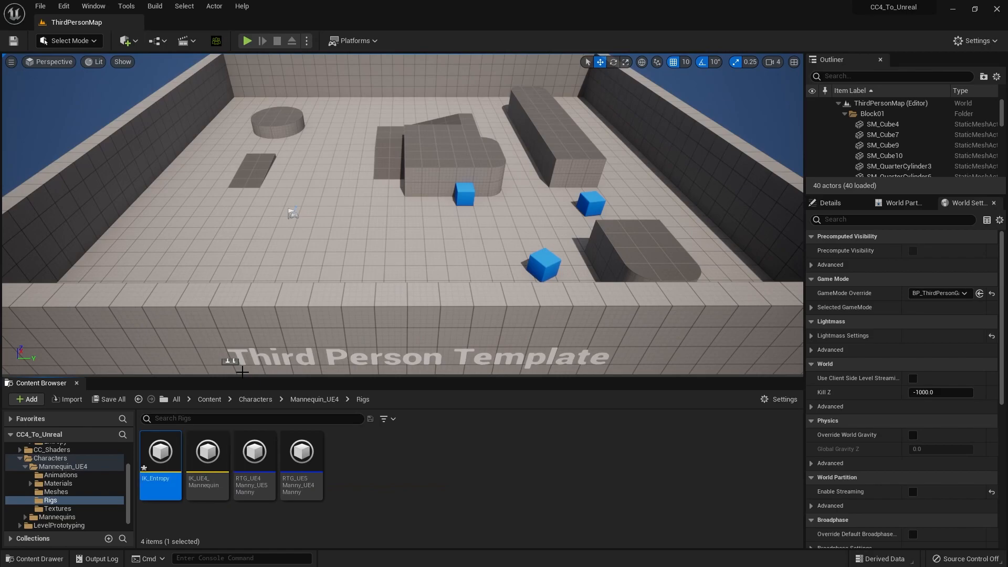
Step: Create a folder named Rigs inside the _Entropy/Characters/Entropy folder
scroll(79, 485, up, 3)
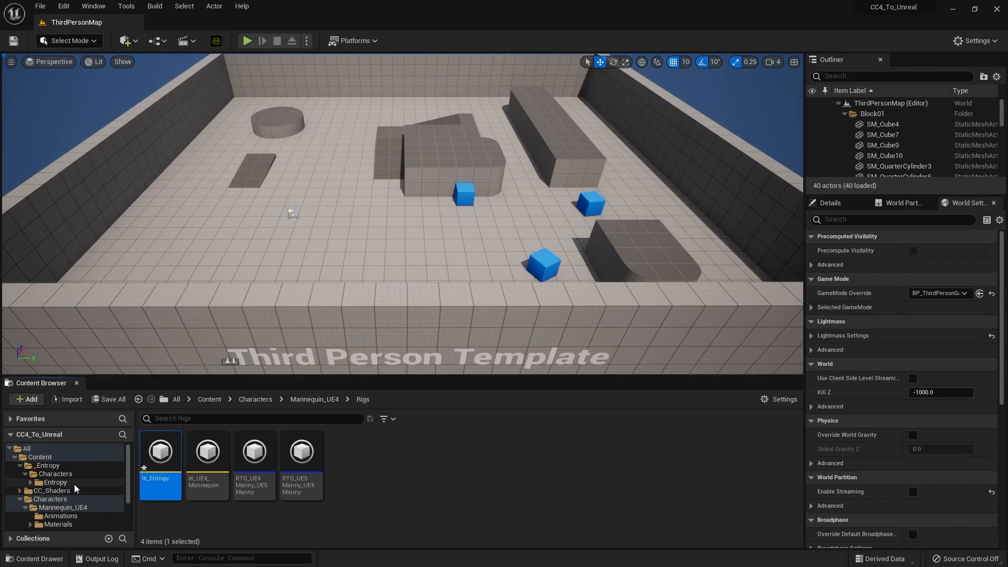
click(31, 482)
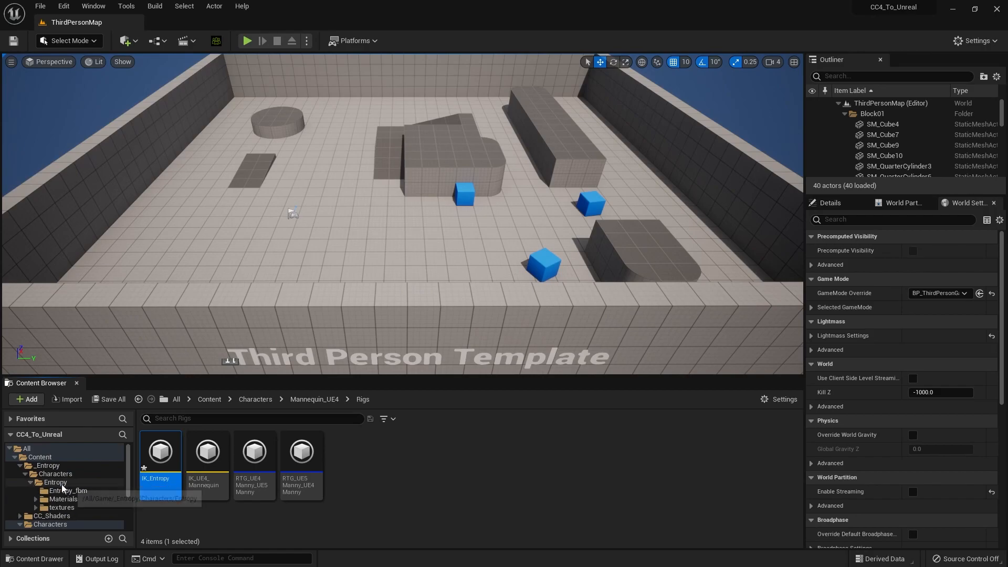
right_click(62, 484)
click(127, 250)
text(Rigs)
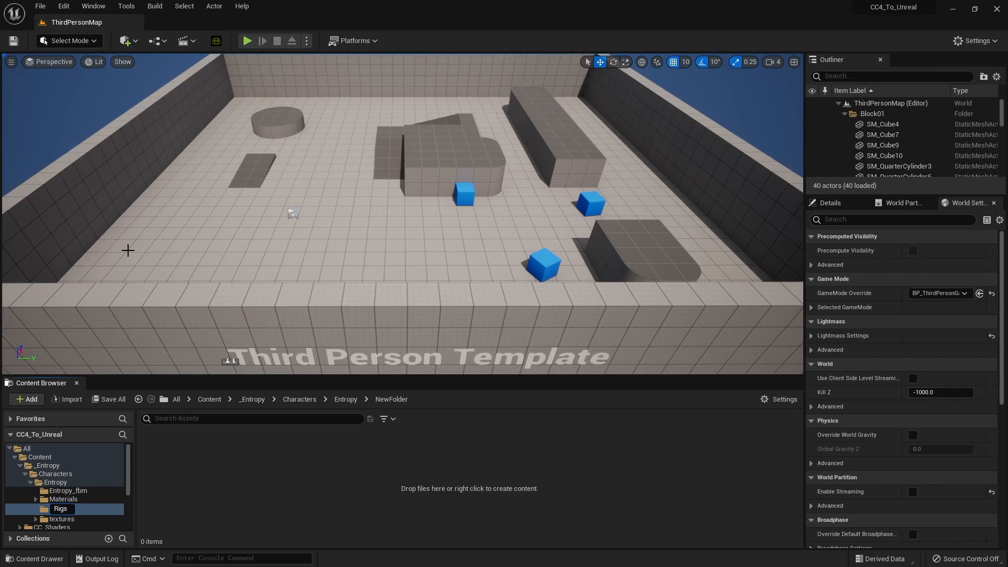
key(Return)
Step: Move IK_Entropy from the Mannequin_UE4/Rigs folder into the Entropy character's Rigs folder, and open that destination folder
scroll(83, 481, down, 5)
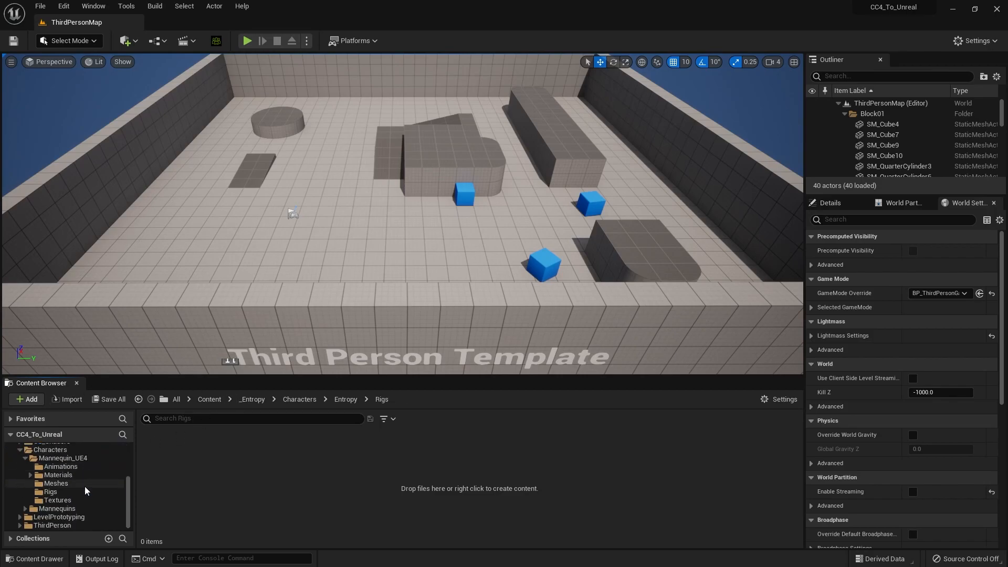
click(87, 492)
scroll(84, 490, up, 5)
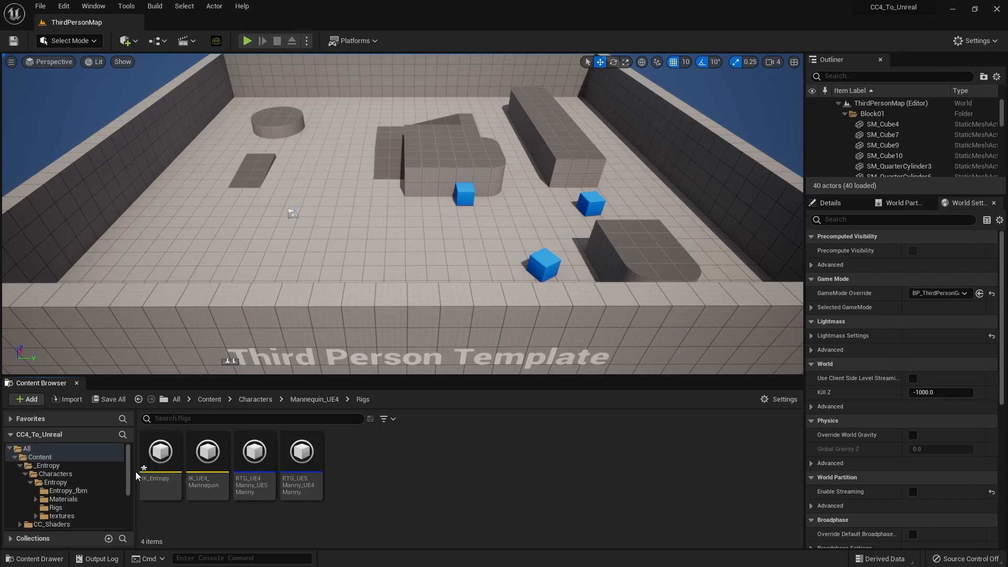
drag(161, 460, 56, 507)
click(86, 529)
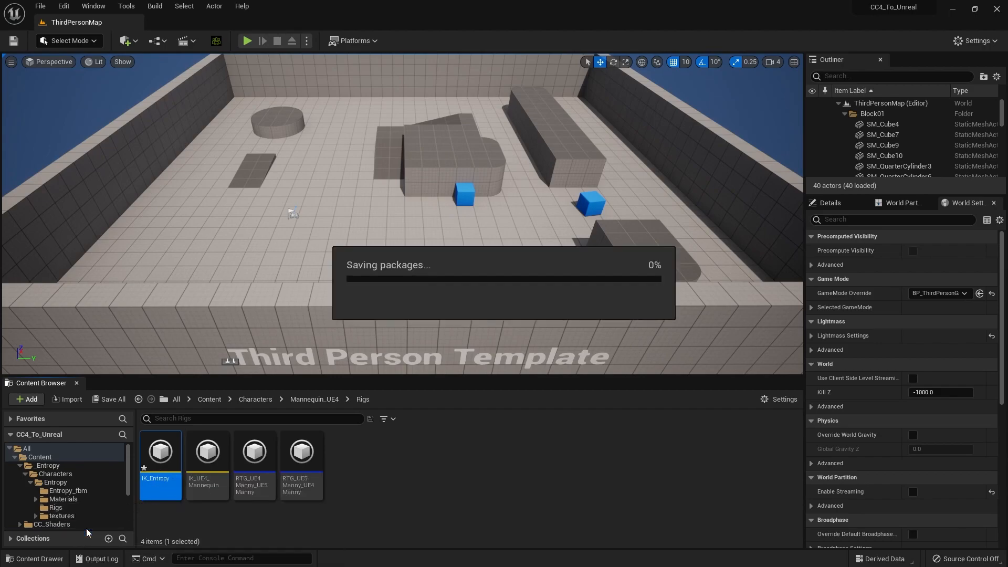
click(61, 507)
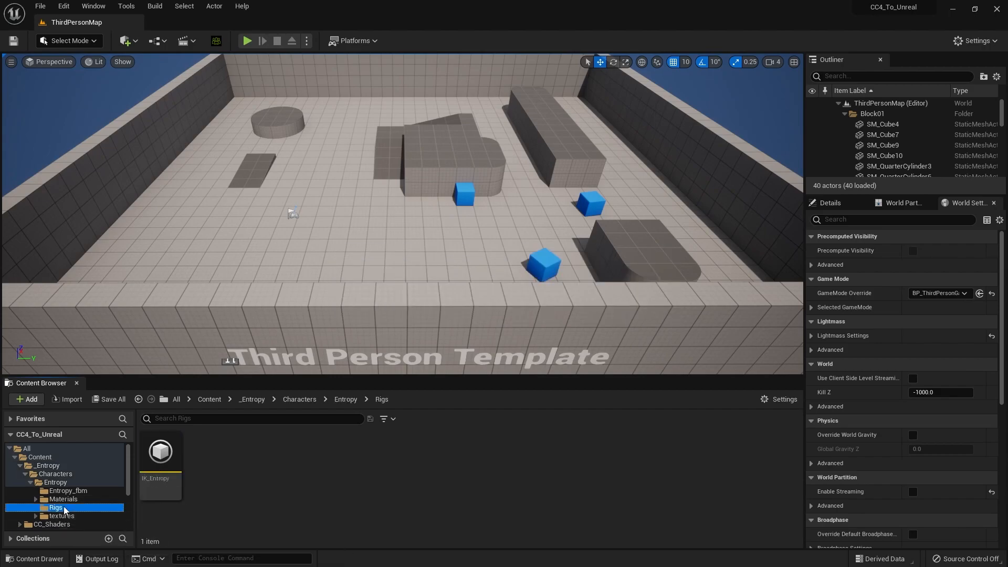
Step: Set IK_Entropy's preview mesh to Entropy, reset the rig to its initial pose, and save and close it
double_click(174, 469)
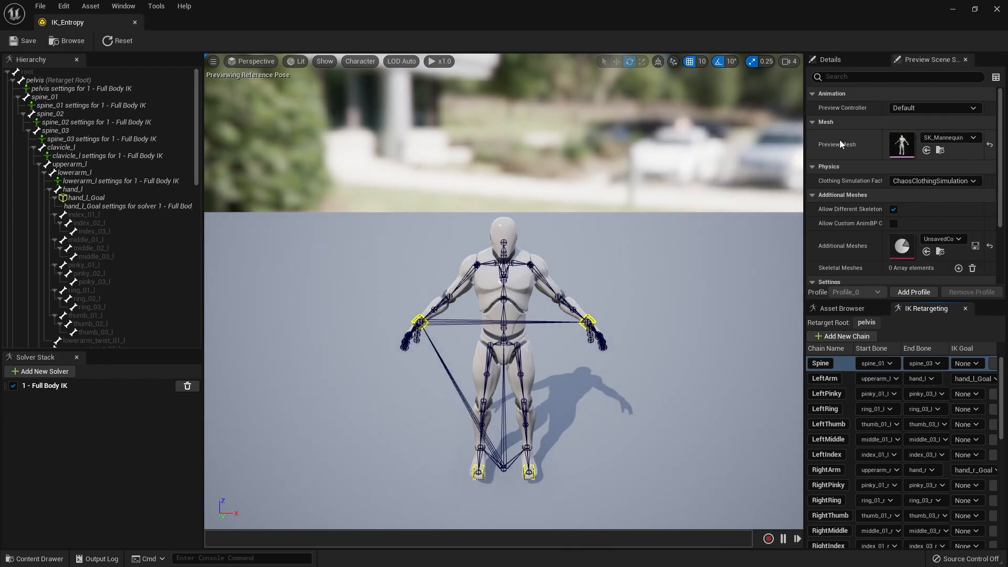
click(944, 140)
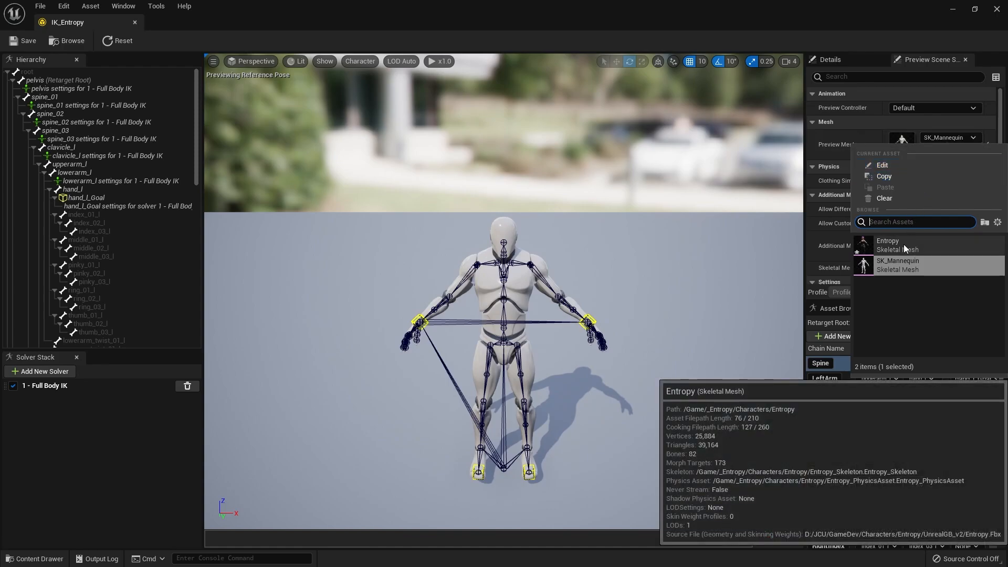
click(902, 245)
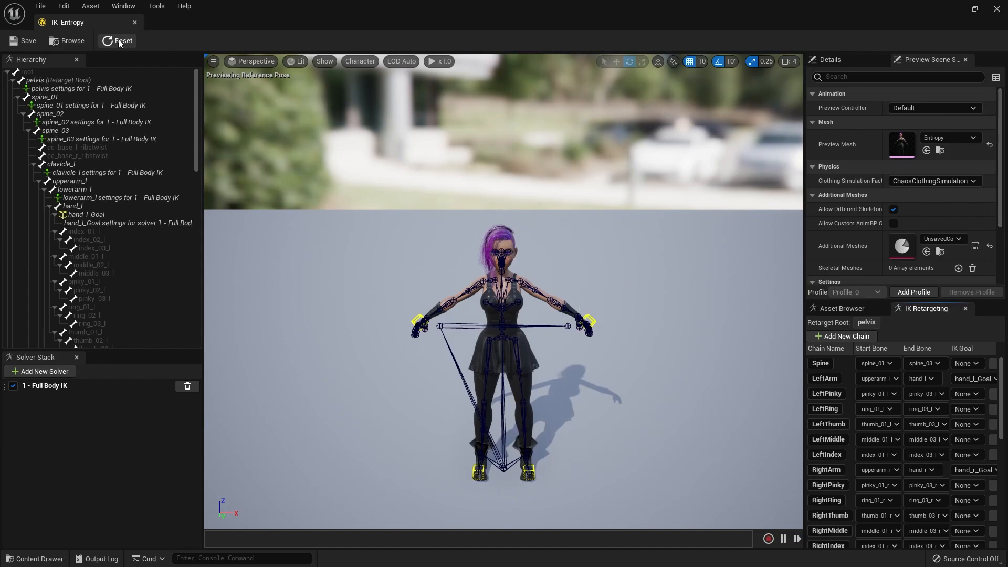
click(105, 40)
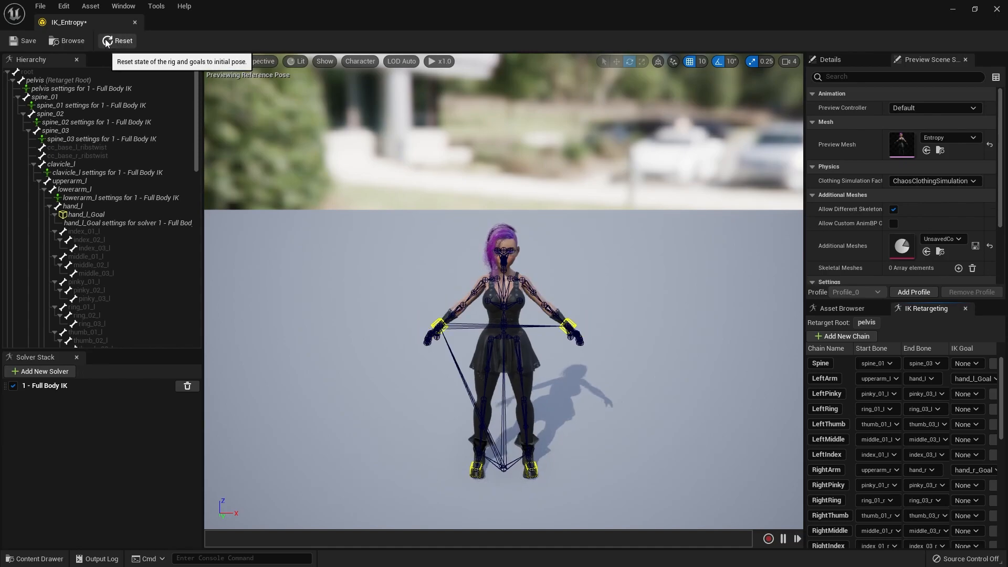
click(28, 40)
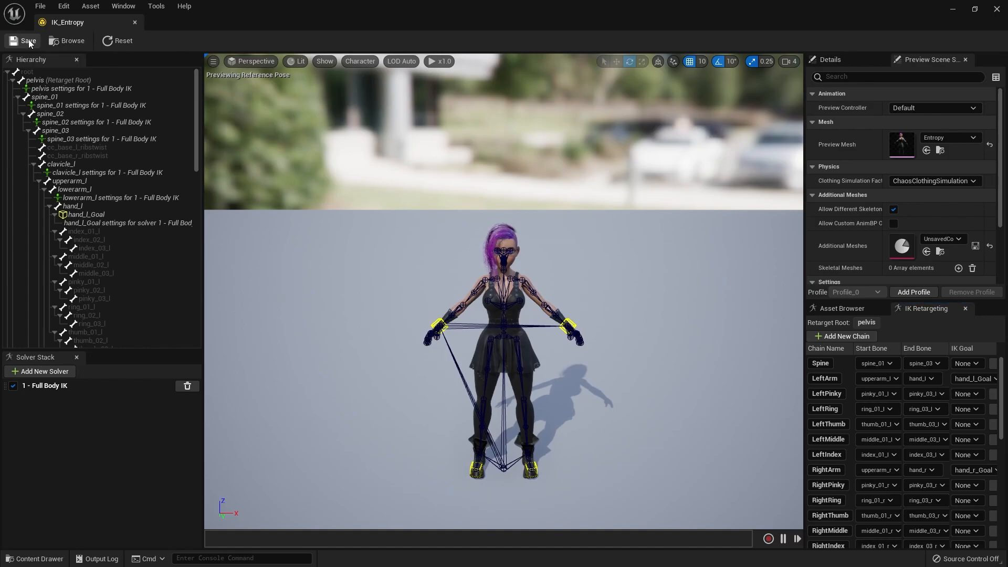
click(134, 19)
Step: Create an IK Retargeter in the Entropy Rigs folder with IK_Mannequin as the source rig, named RTG_UE5_Entropy
click(197, 466)
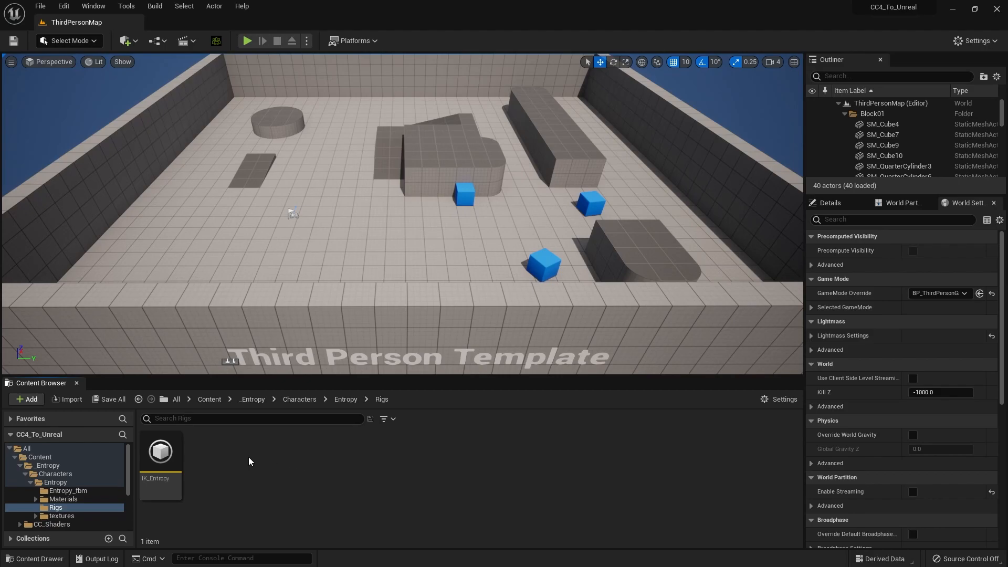
right_click(212, 461)
mouse_move(258, 280)
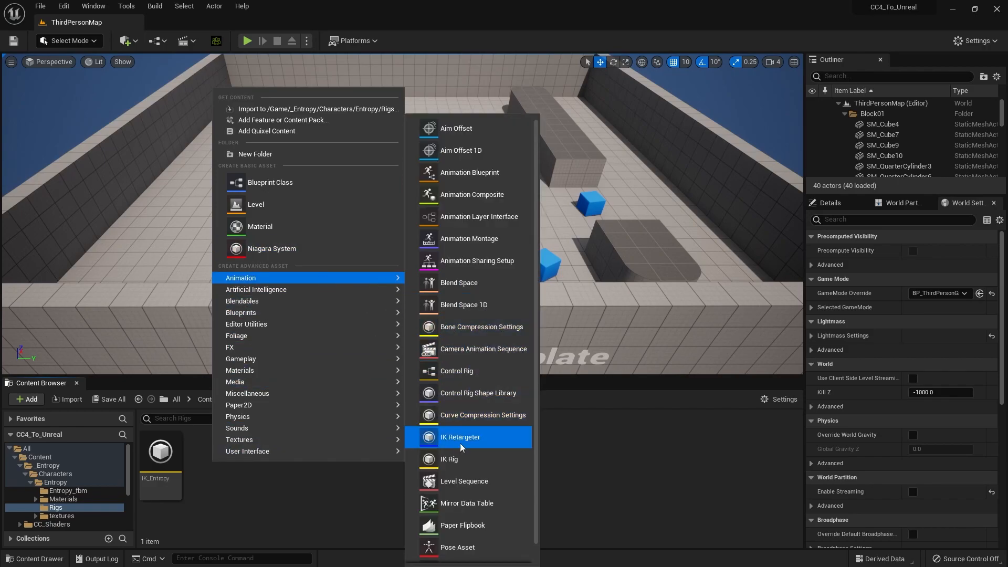
click(474, 435)
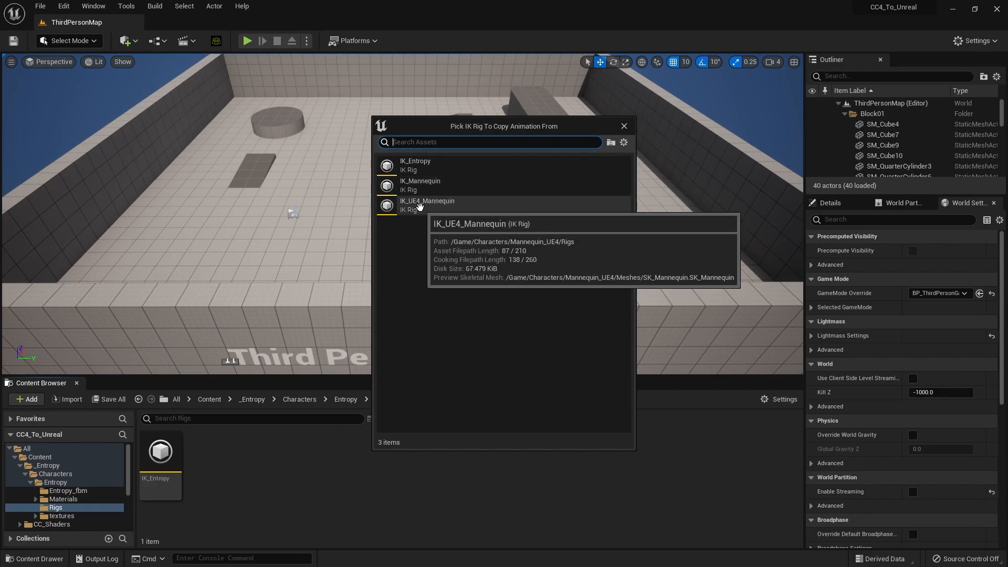
click(417, 187)
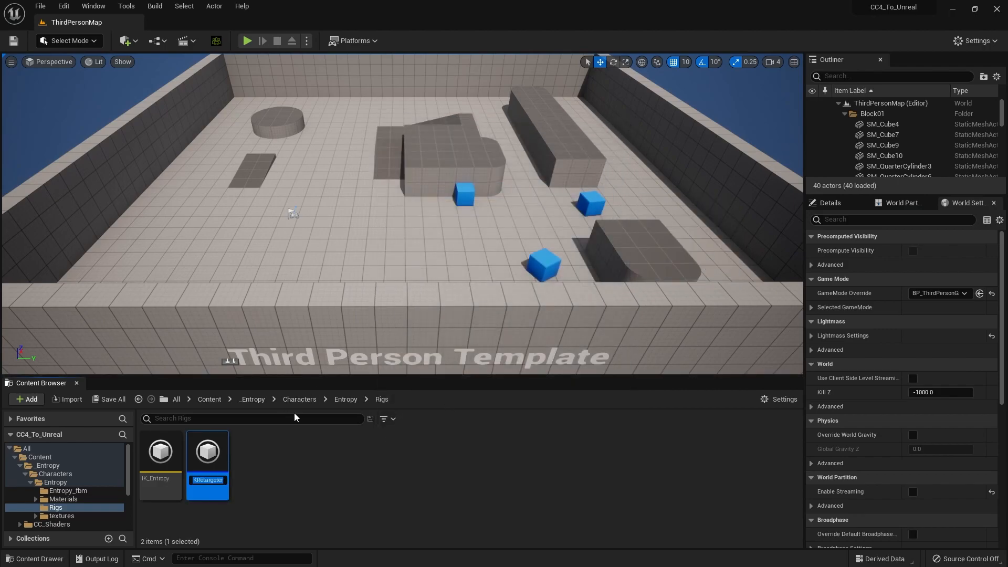
text(RT)
text(G)
text(_U)
text(E5_Entrop)
text(y)
key(Return)
Step: Open RTG_UE5_Entropy and set its Target IKRig Asset to IK_Entropy
double_click(206, 455)
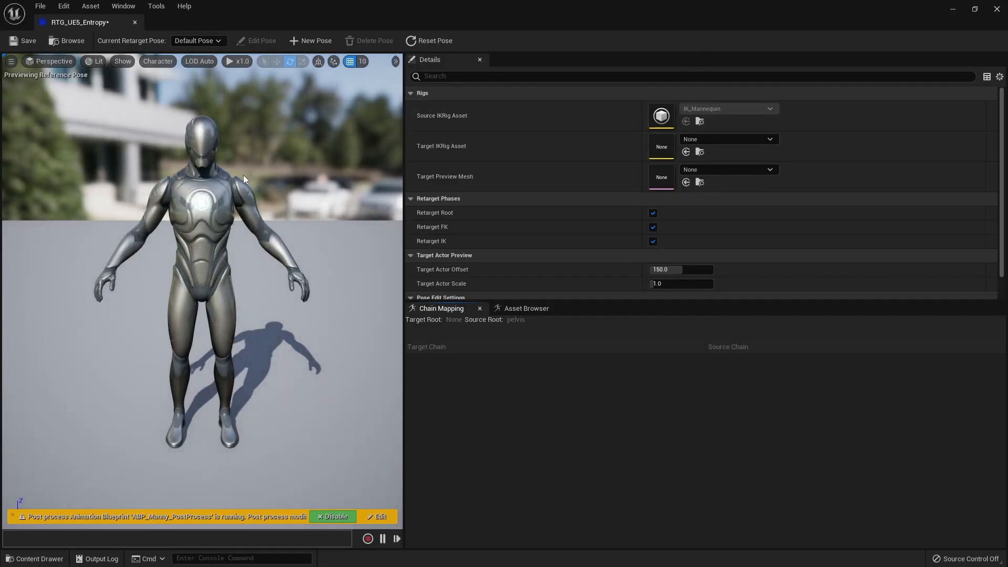
scroll(274, 262, down, 5)
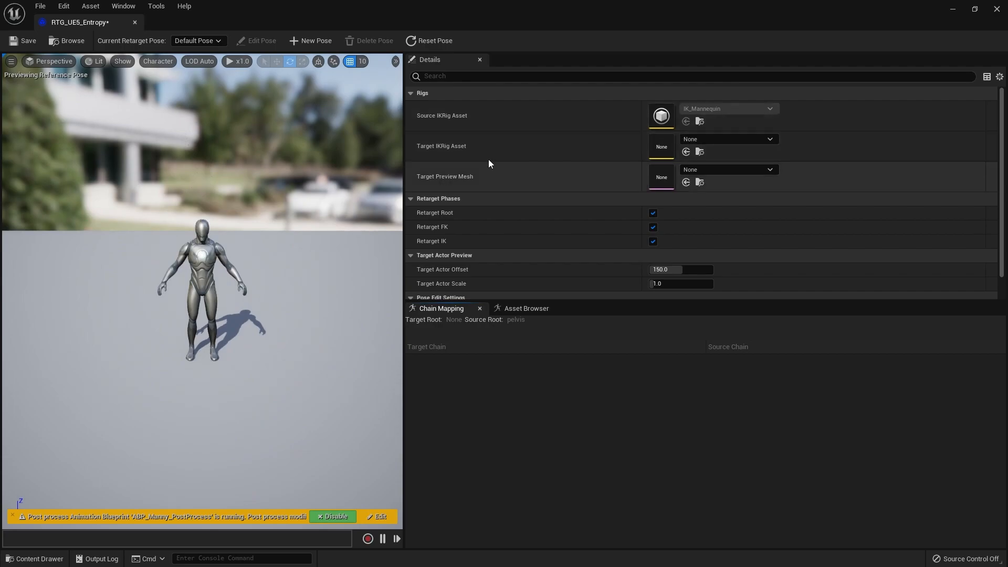
click(729, 139)
click(731, 259)
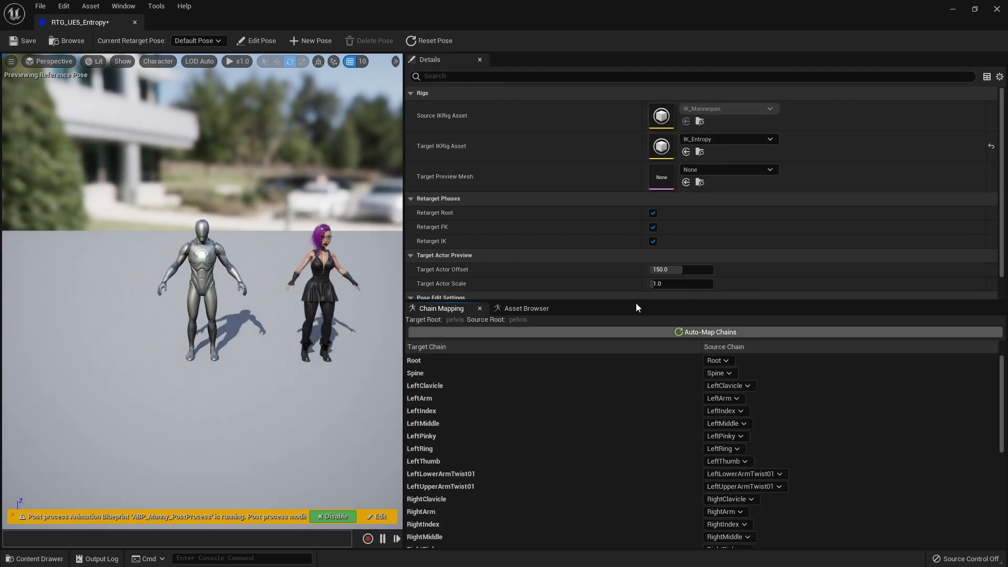
scroll(535, 185, down, 1)
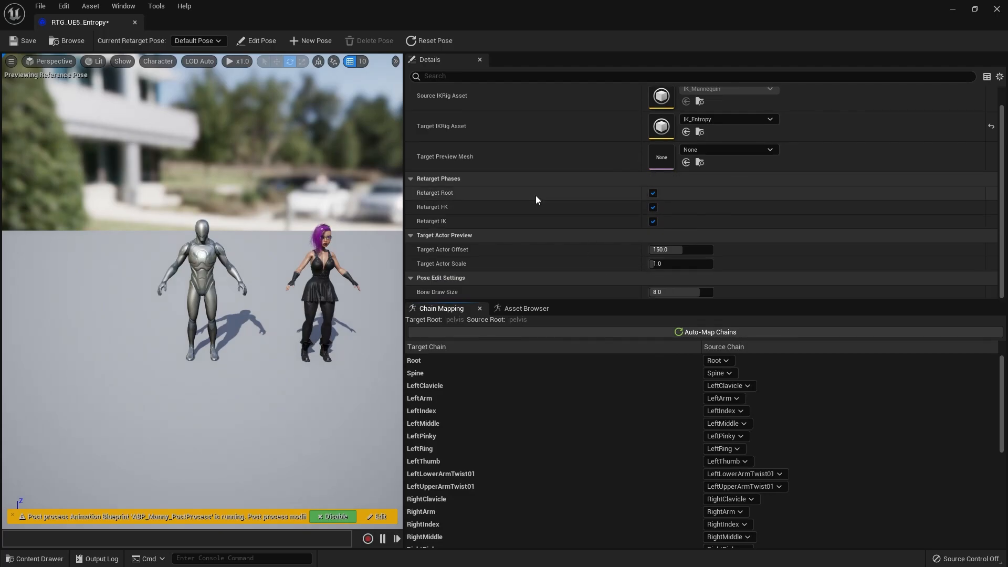
Step: Preview the MM_Idle, MF_Walk_Fwd and MF_Run_Fwd animations on the source and target characters to check the retargeting
click(527, 308)
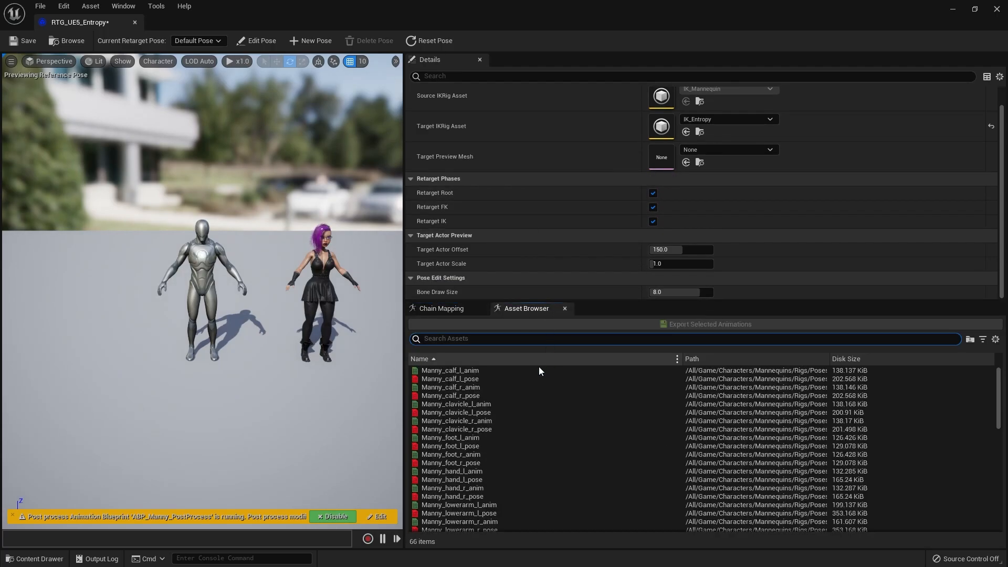
scroll(517, 461, down, 5)
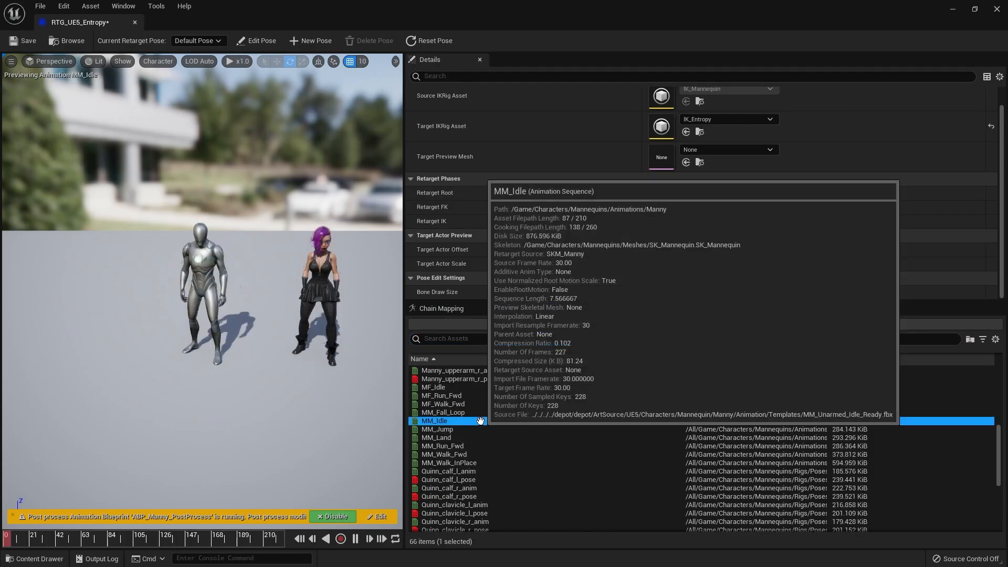
click(475, 404)
click(482, 412)
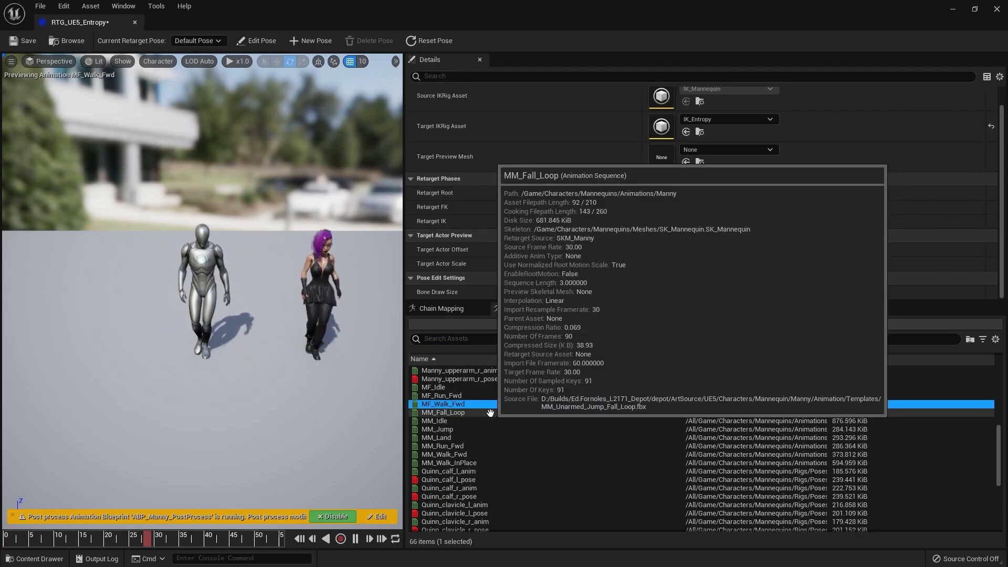
click(489, 395)
double_click(488, 405)
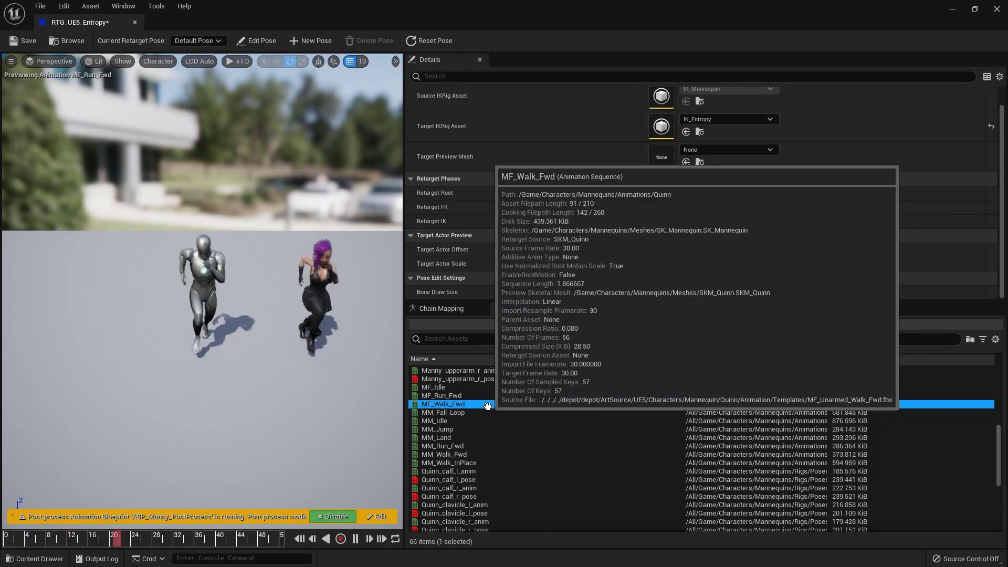
double_click(488, 419)
click(486, 405)
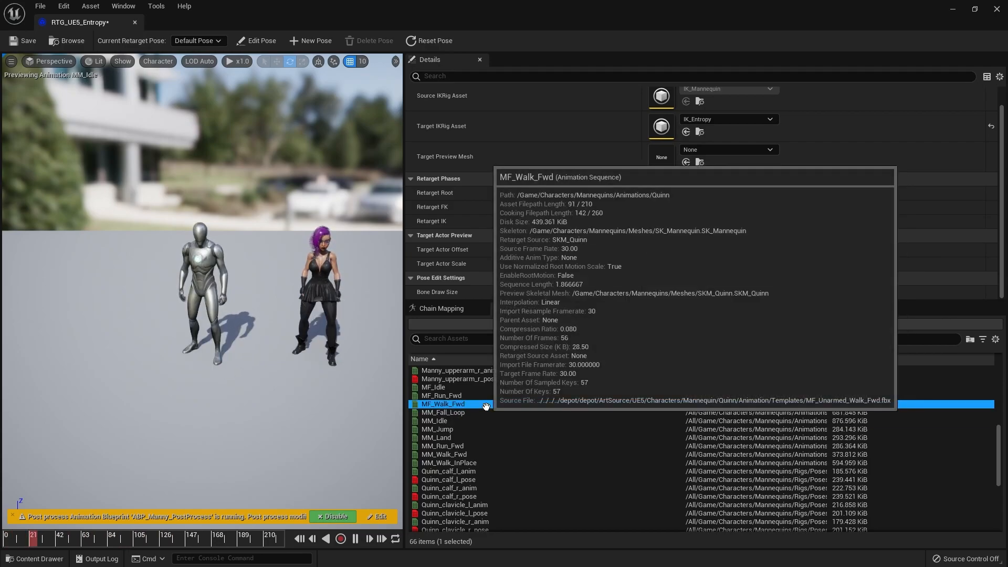
scroll(490, 403, up, 4)
scroll(489, 229, up, 2)
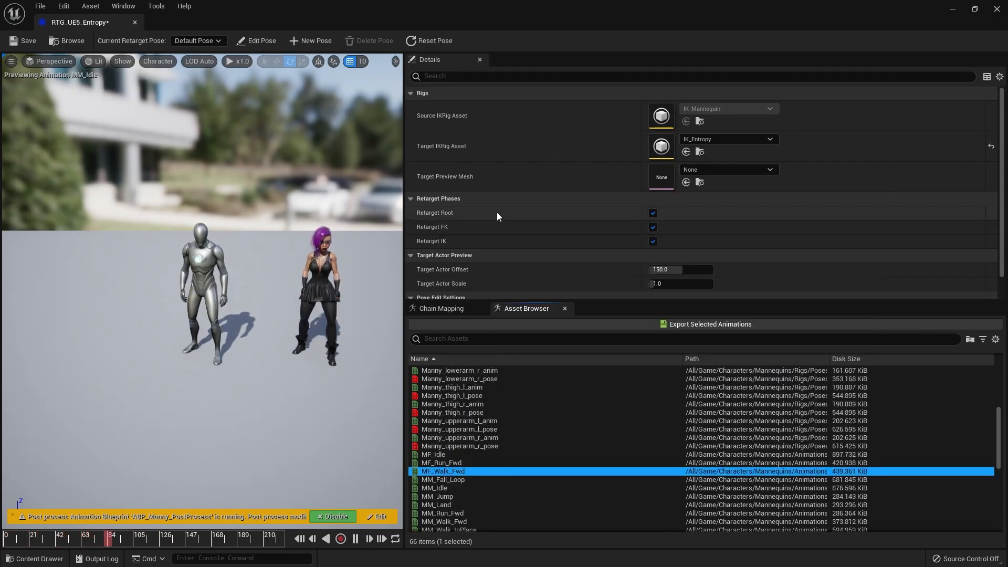
Step: Set the Root chain's FK Translation Mode to Globally Scaled in the chain mapping
click(440, 308)
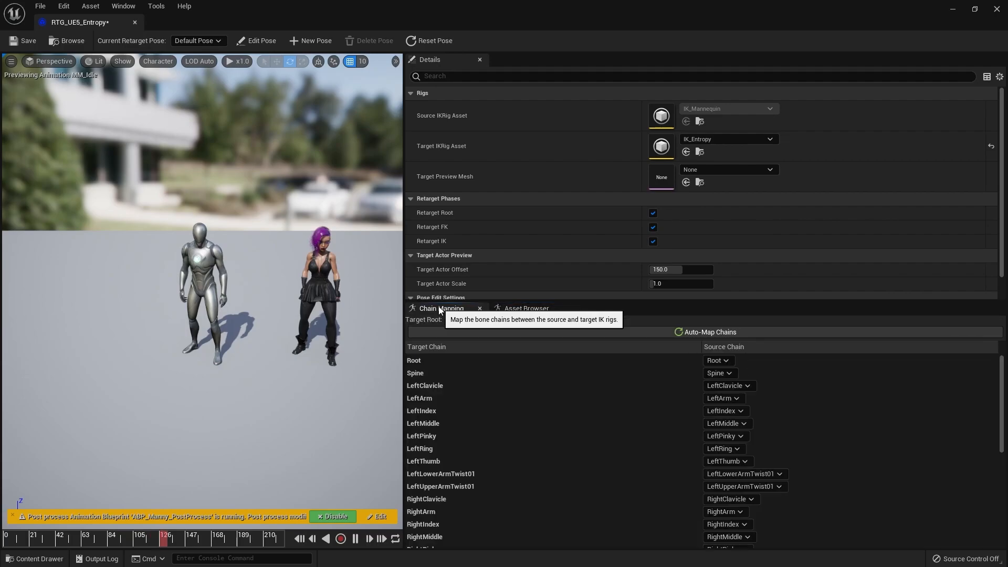
click(486, 362)
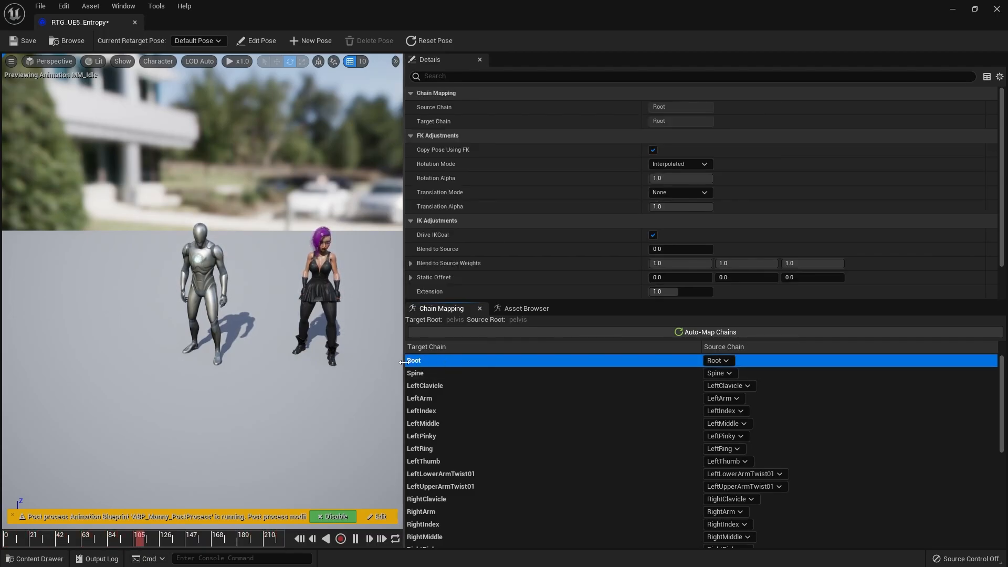
click(691, 191)
click(698, 213)
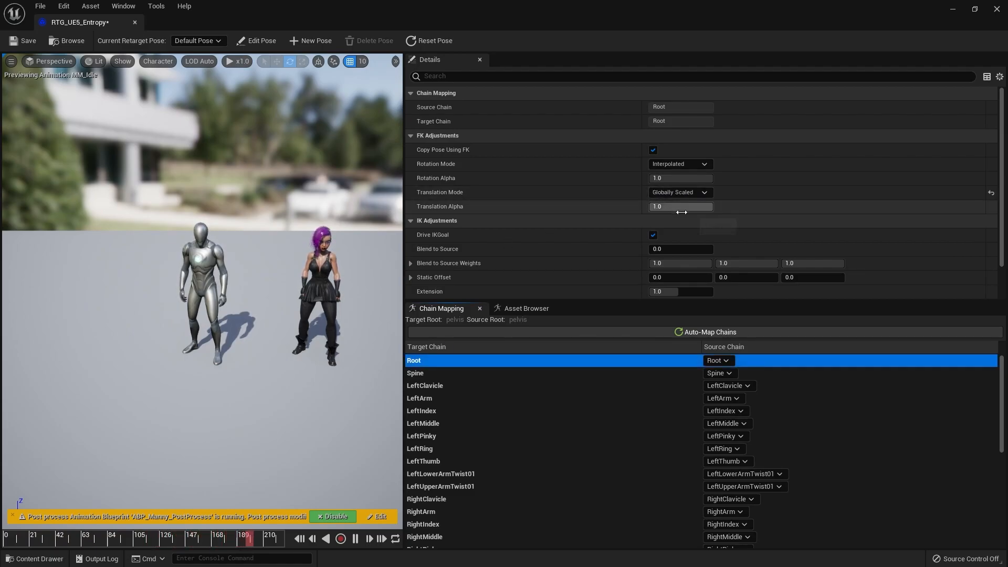
Step: Set the FK Translation Mode to Absolute for the FootRootIK, RightFootIK and LeftFootIK chains
scroll(530, 434, down, 3)
scroll(524, 439, down, 4)
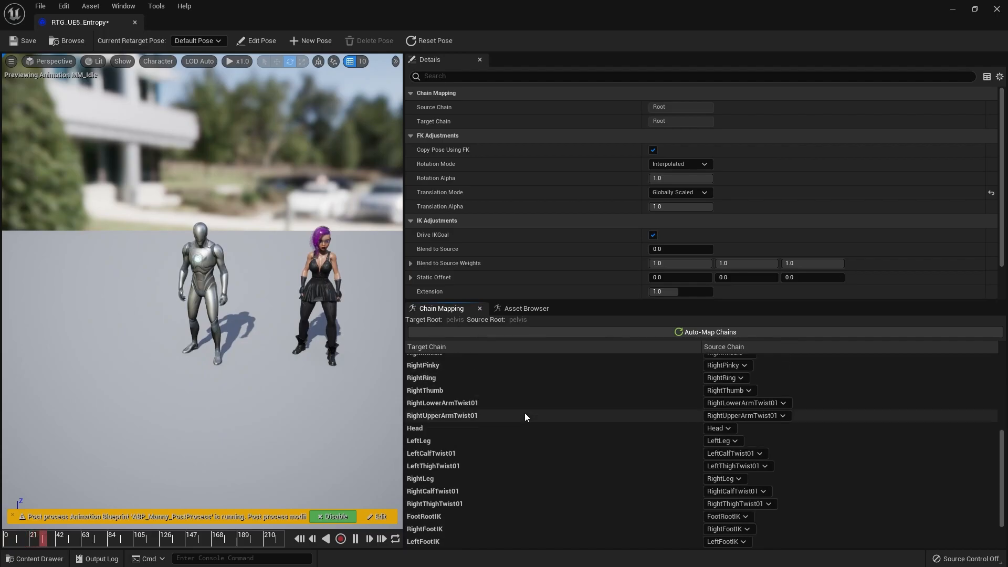
click(478, 465)
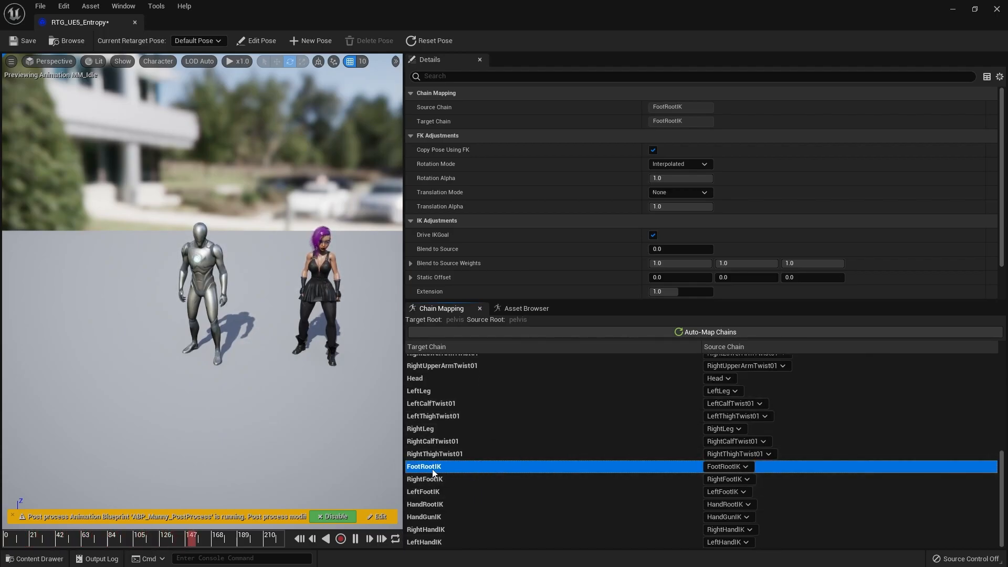
click(685, 191)
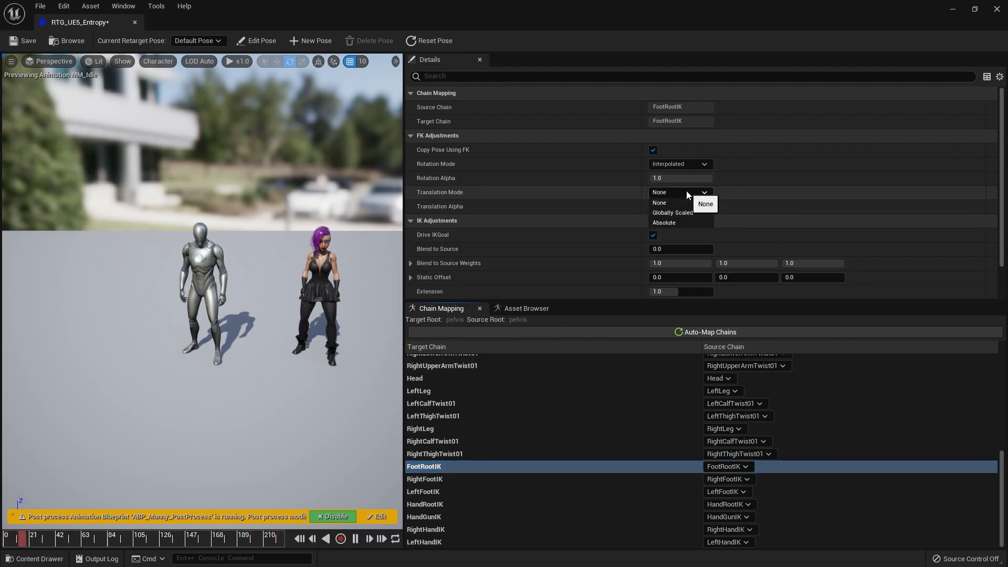
click(682, 224)
click(518, 478)
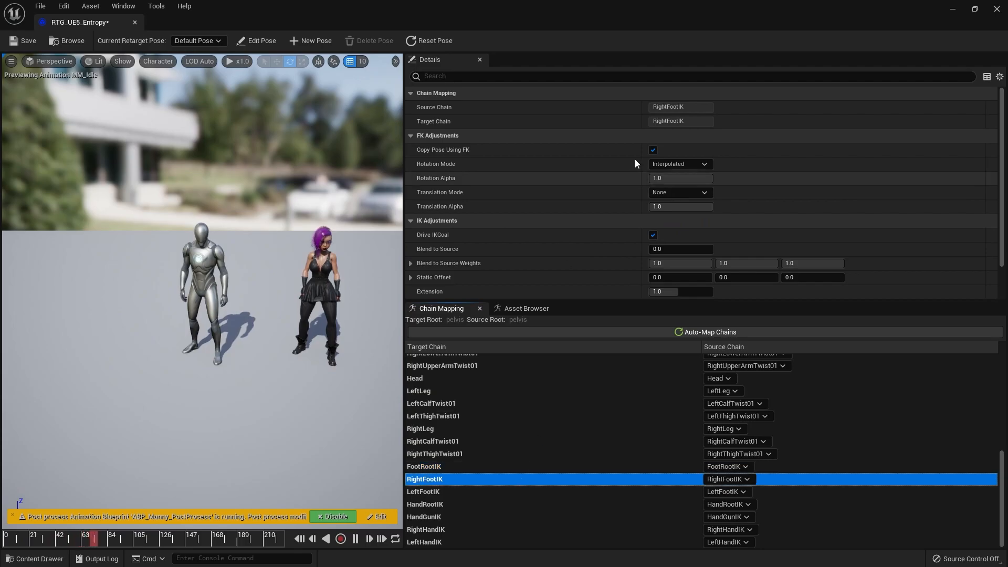
click(678, 190)
click(675, 220)
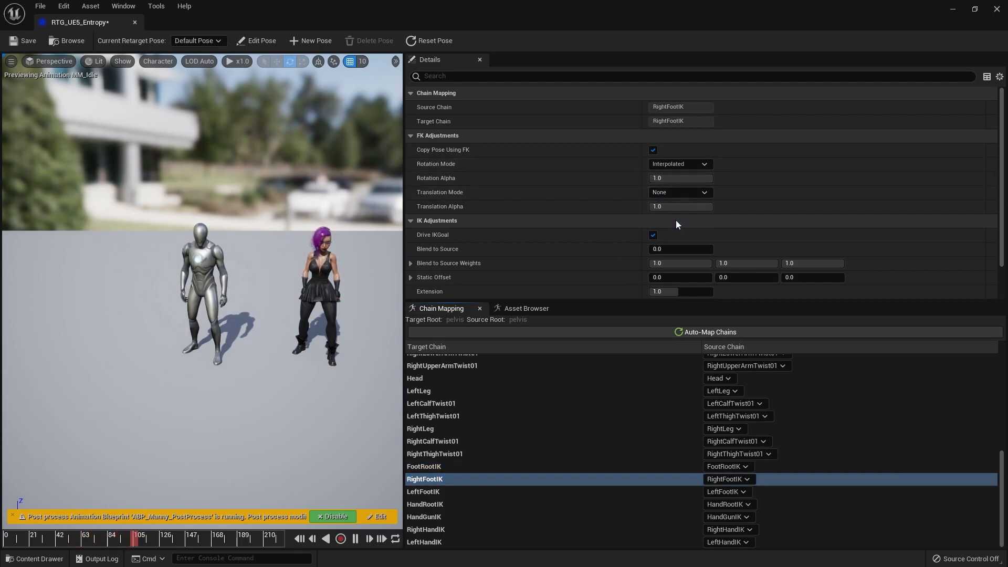
click(493, 493)
click(700, 193)
click(694, 221)
Step: Set the FK Translation Mode to Absolute for the HandRootIK and HandGunIK chains
click(462, 503)
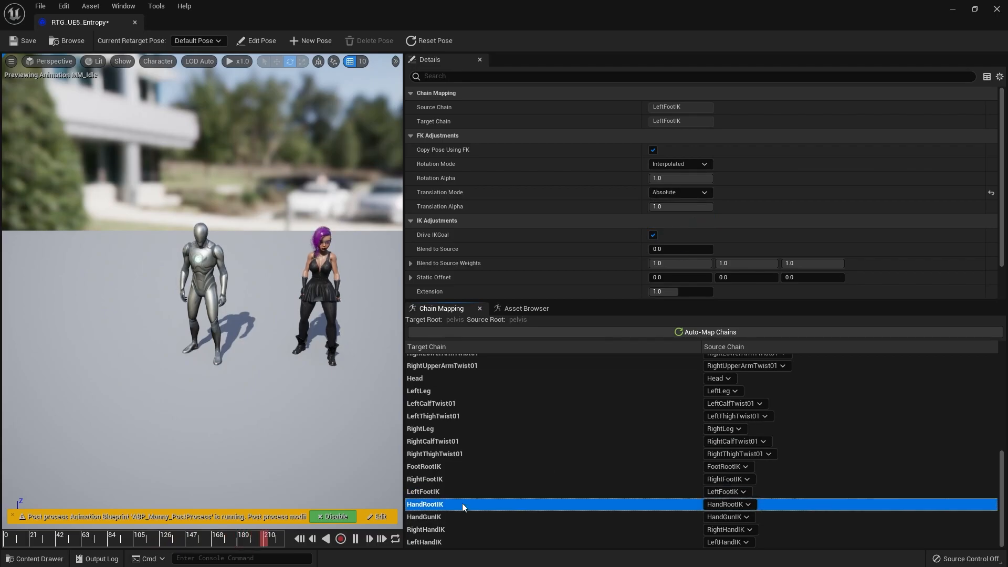
click(670, 192)
click(692, 213)
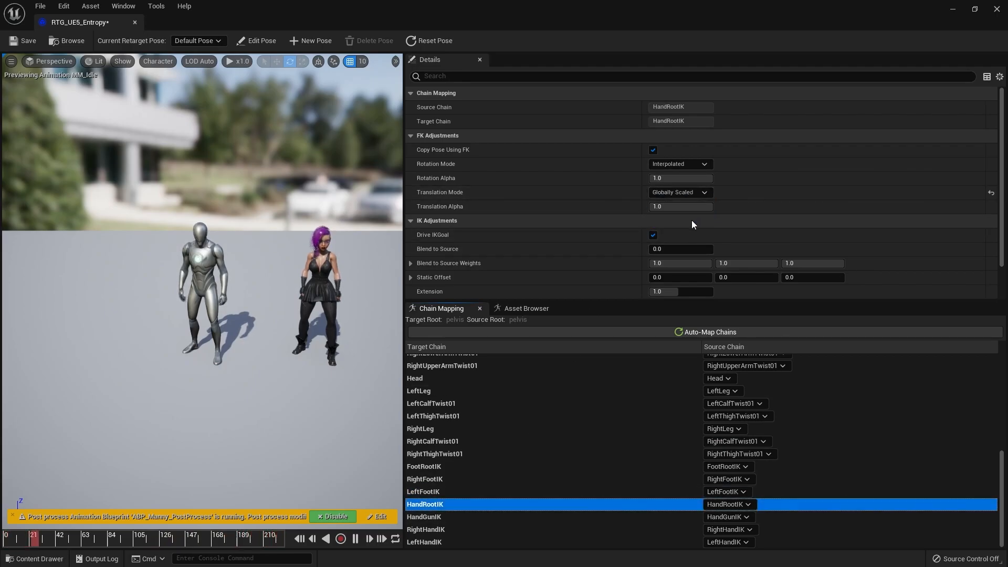
click(684, 193)
click(688, 223)
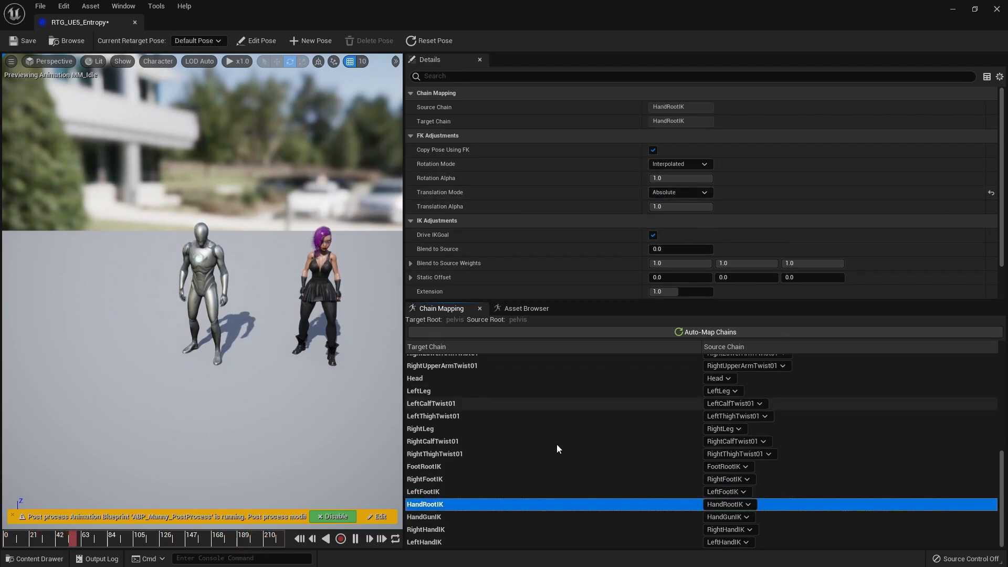
click(494, 516)
click(677, 192)
click(669, 223)
Step: Set the FK Translation Mode to Absolute for the RightHandIK and LeftHandIK chains
click(507, 531)
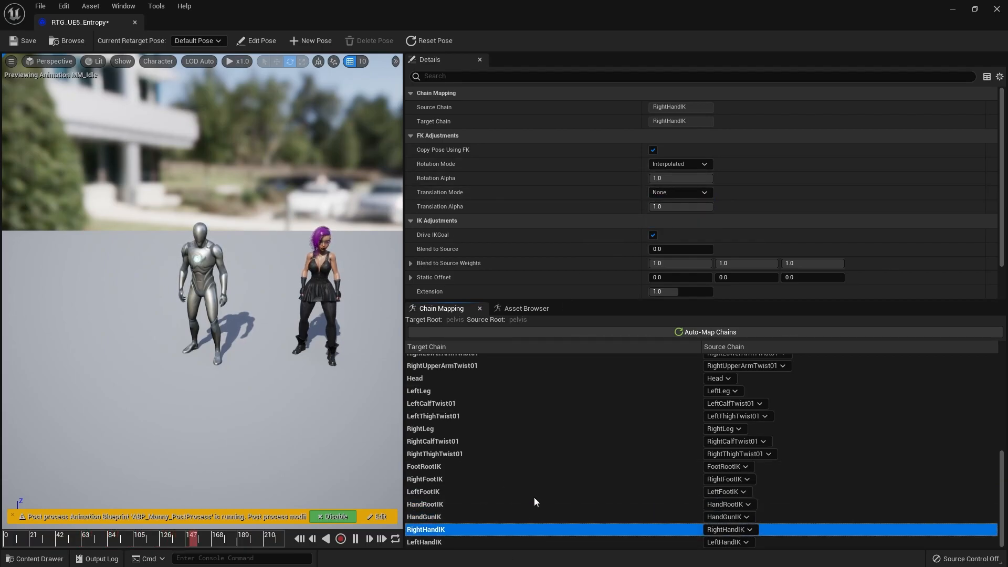
click(692, 192)
click(697, 222)
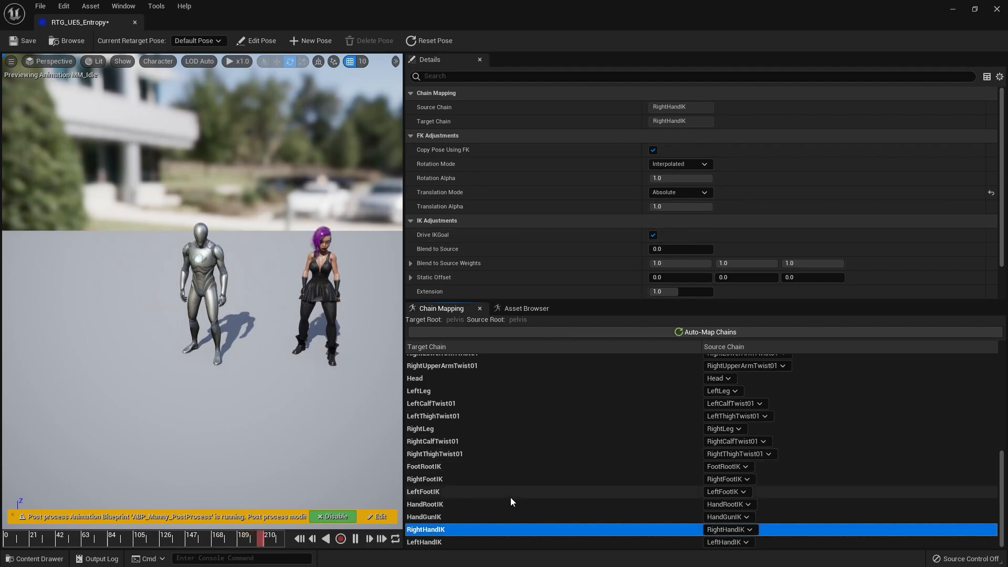
click(463, 542)
click(698, 192)
click(683, 222)
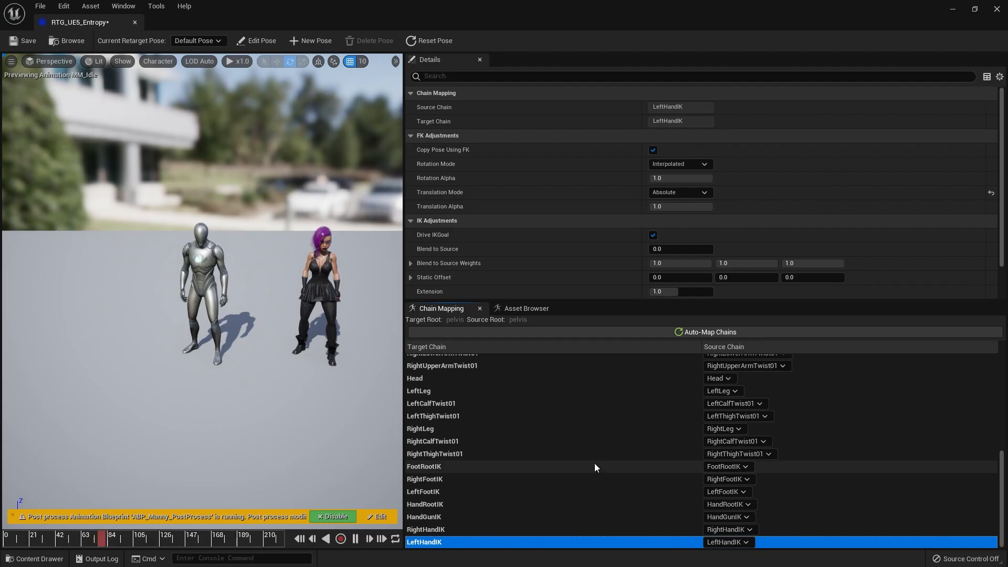
Step: Save the RTG_UE5_Entropy retargeter and close its editor
click(27, 38)
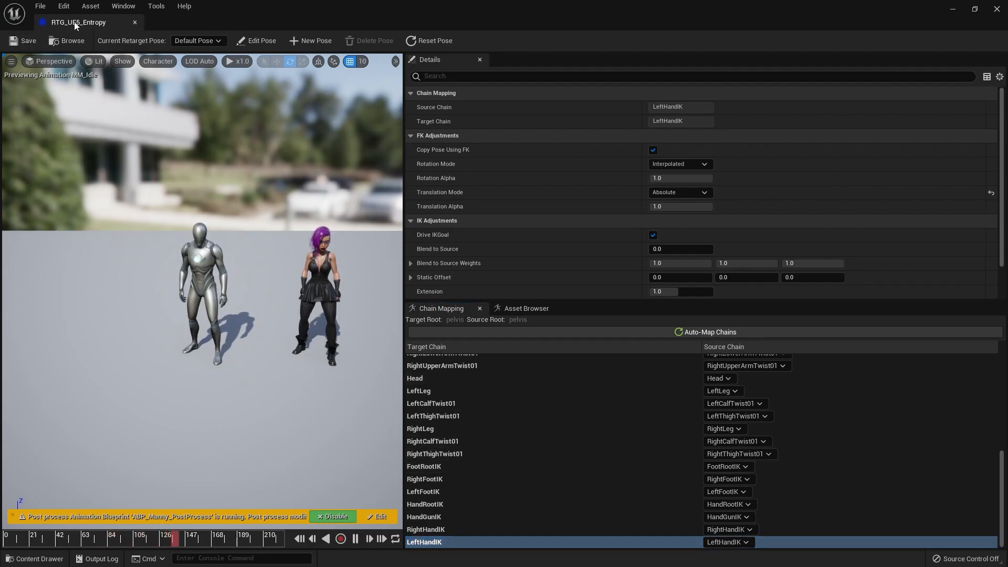
click(135, 23)
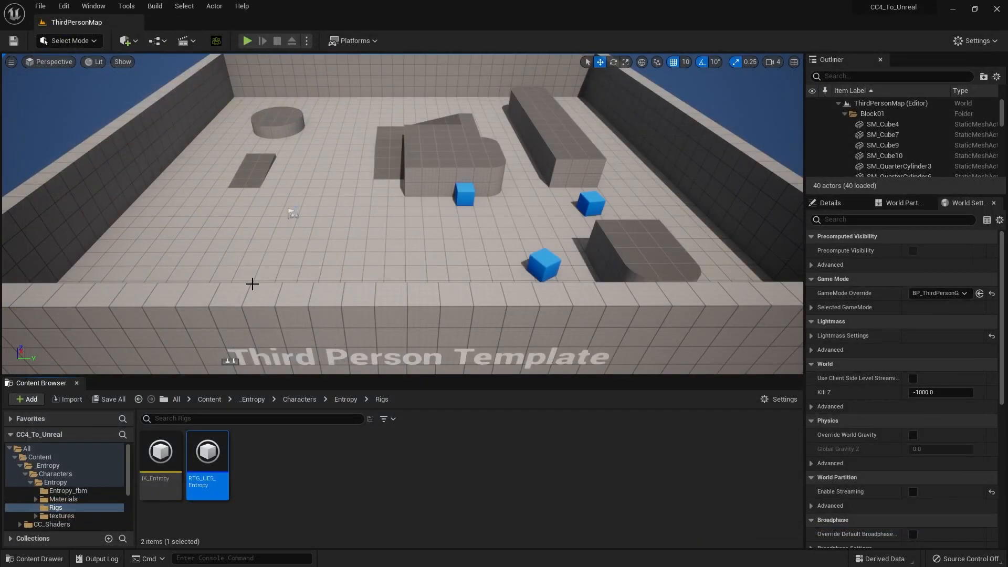
click(253, 451)
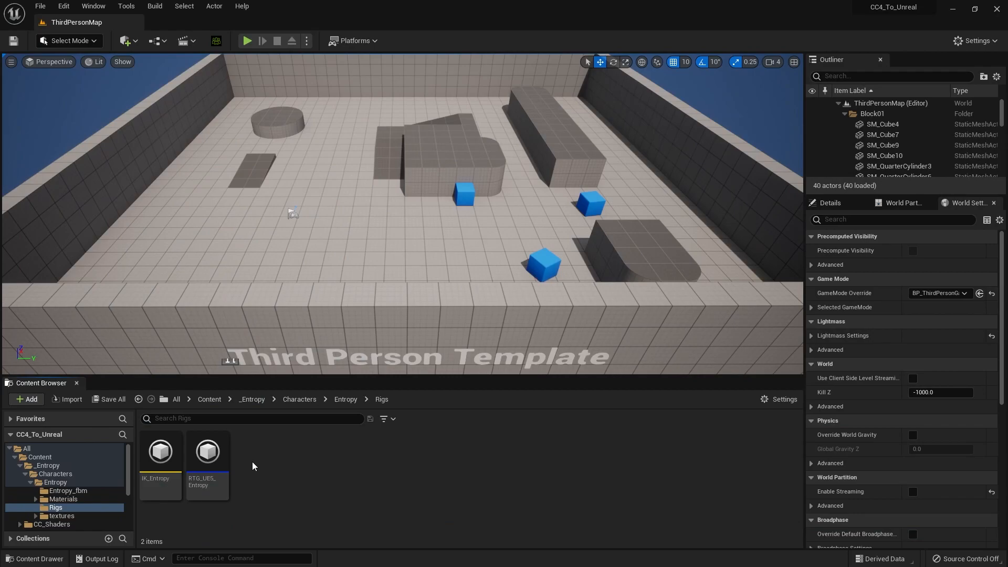
Step: Open the Animations folder of the UE5 Mannequins under Content/Characters
scroll(90, 470, down, 5)
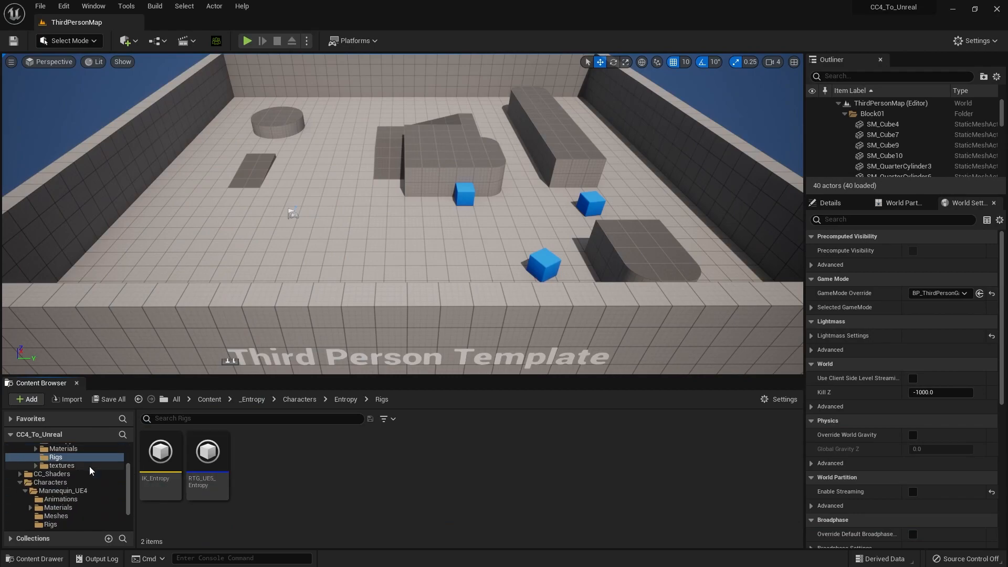
click(79, 467)
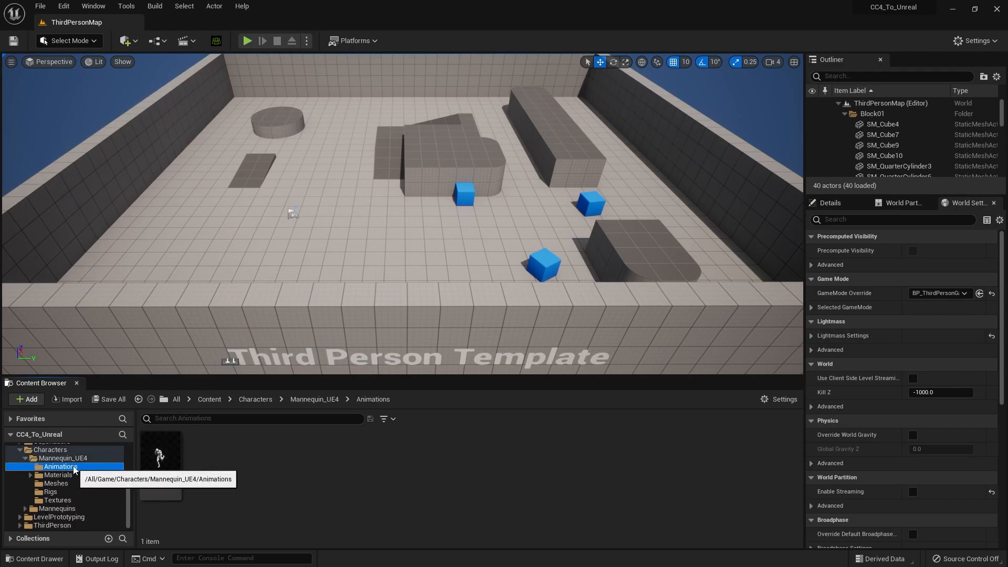
click(26, 458)
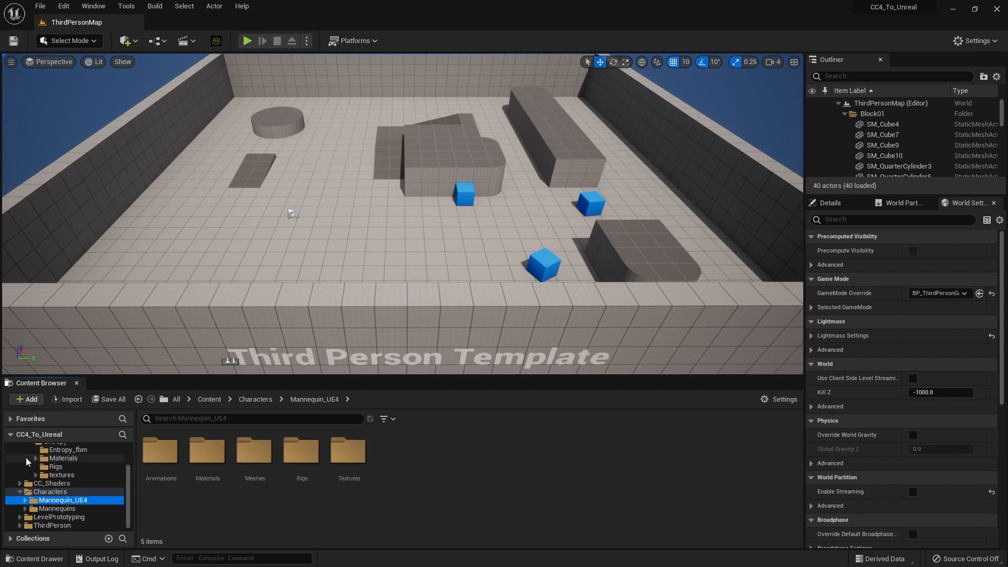
click(64, 491)
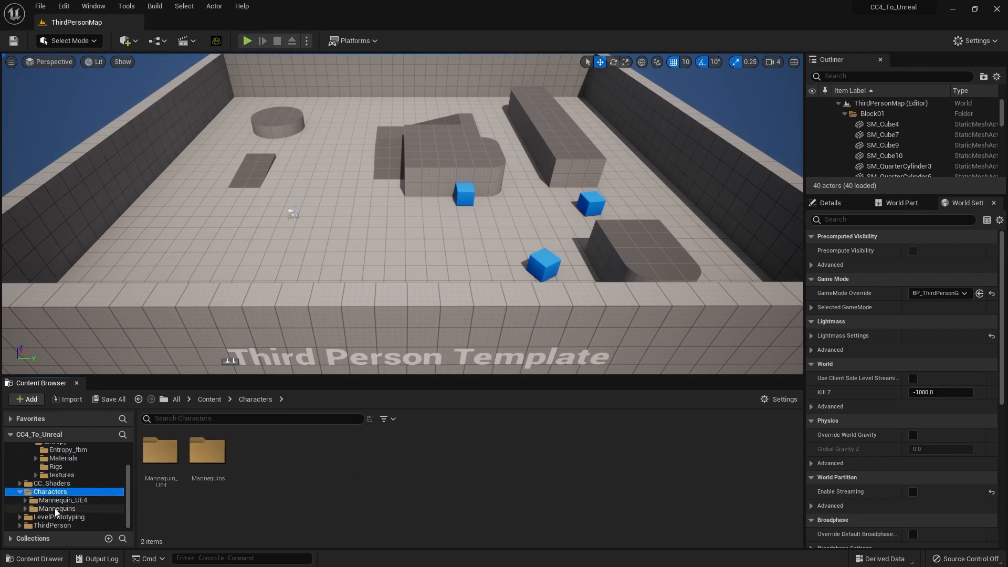
click(26, 508)
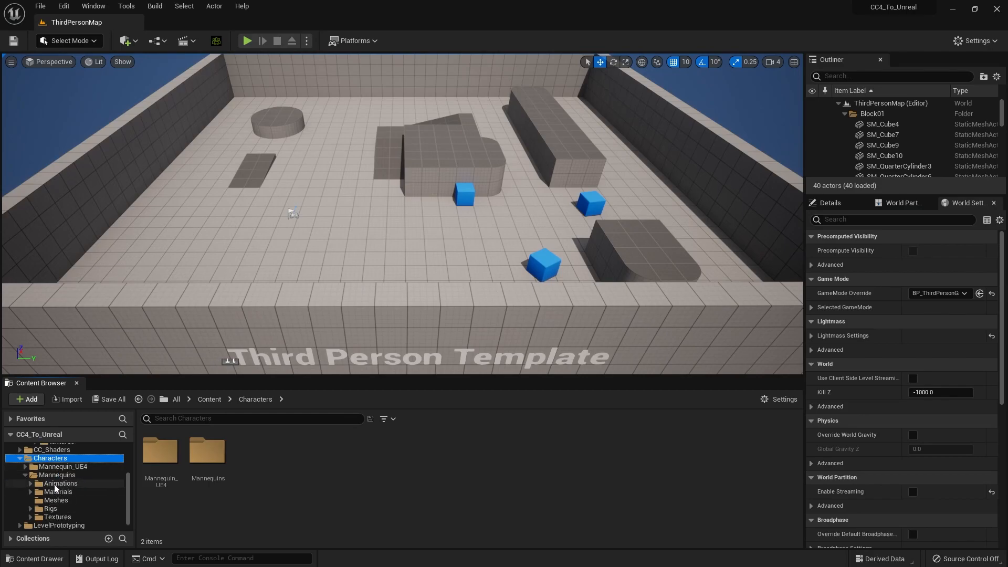
click(40, 483)
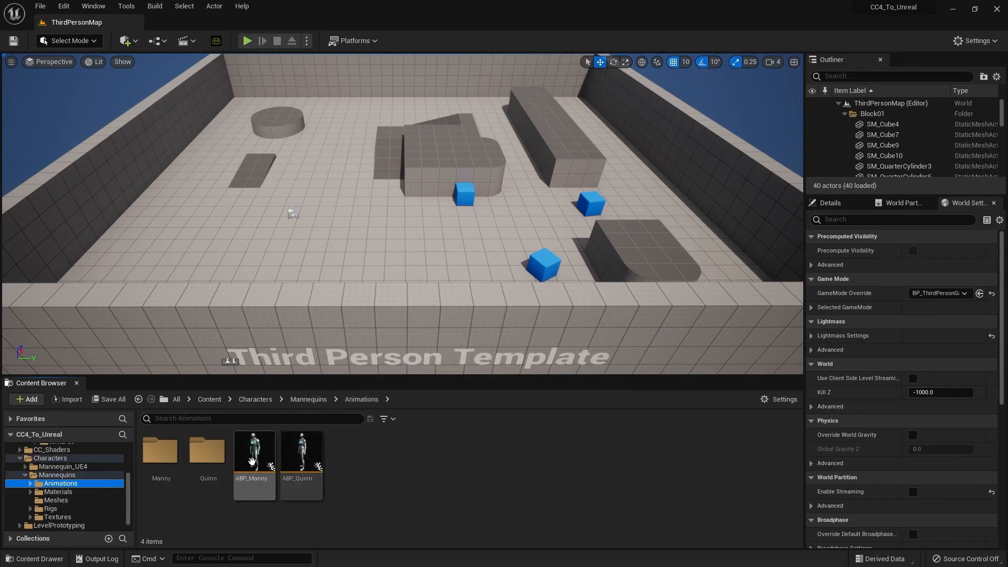
Step: Set up Duplicate and Retarget Animation Blueprint for ABP_Quinn with the RTG_UE5_Entropy retargeter, replacing Quinn with Entropy in the new asset names
mouse_move(254, 481)
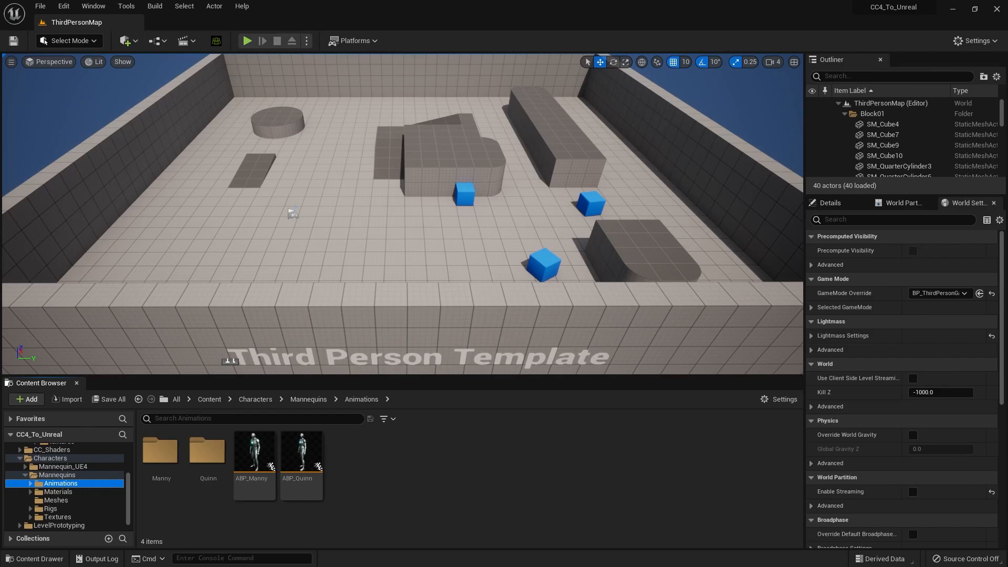
mouse_move(297, 461)
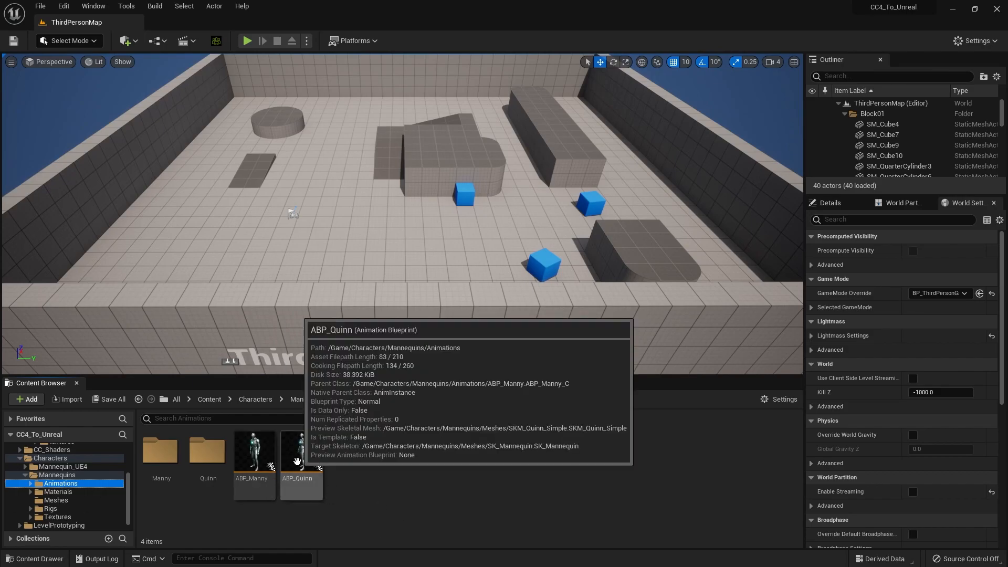
mouse_move(253, 455)
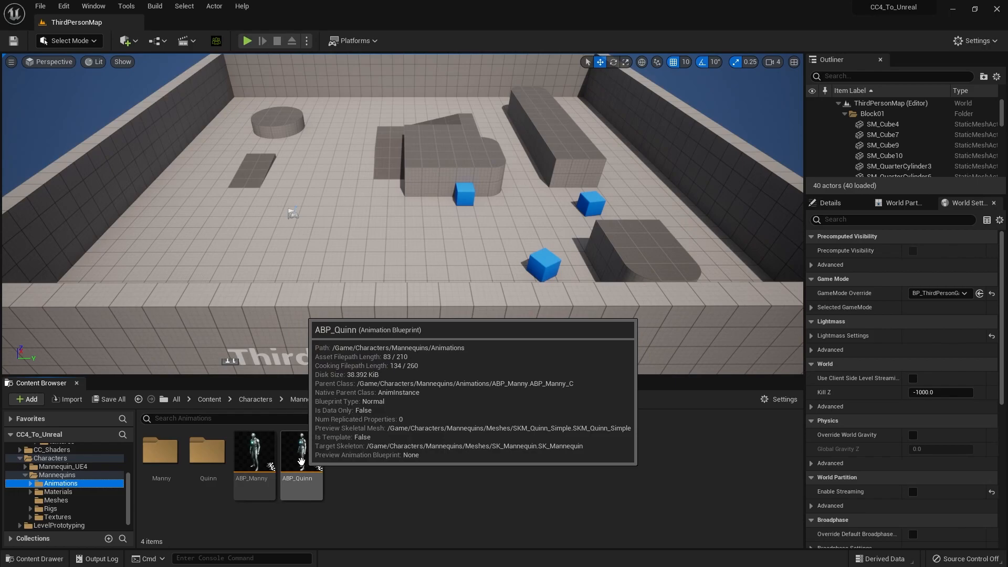
click(301, 461)
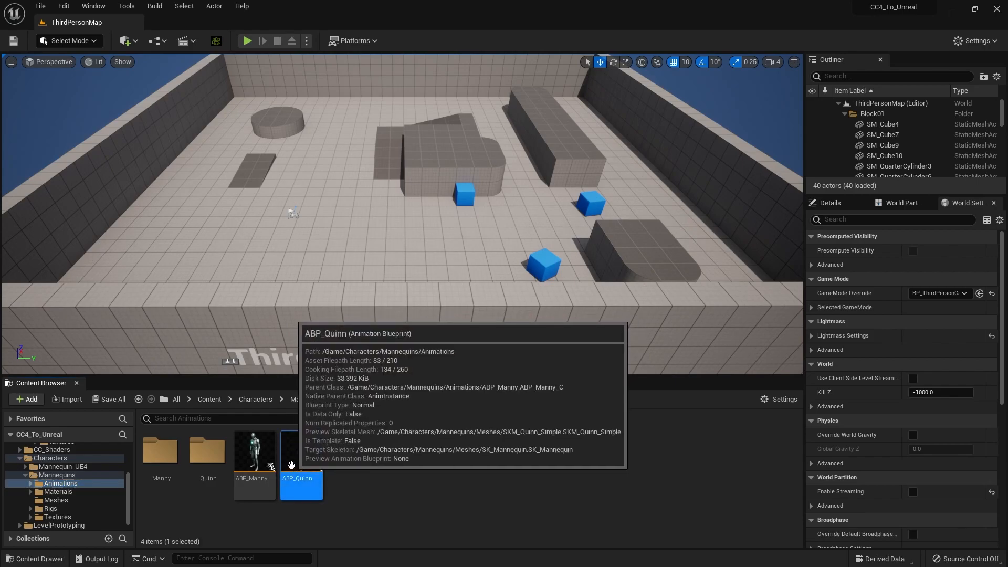
right_click(292, 465)
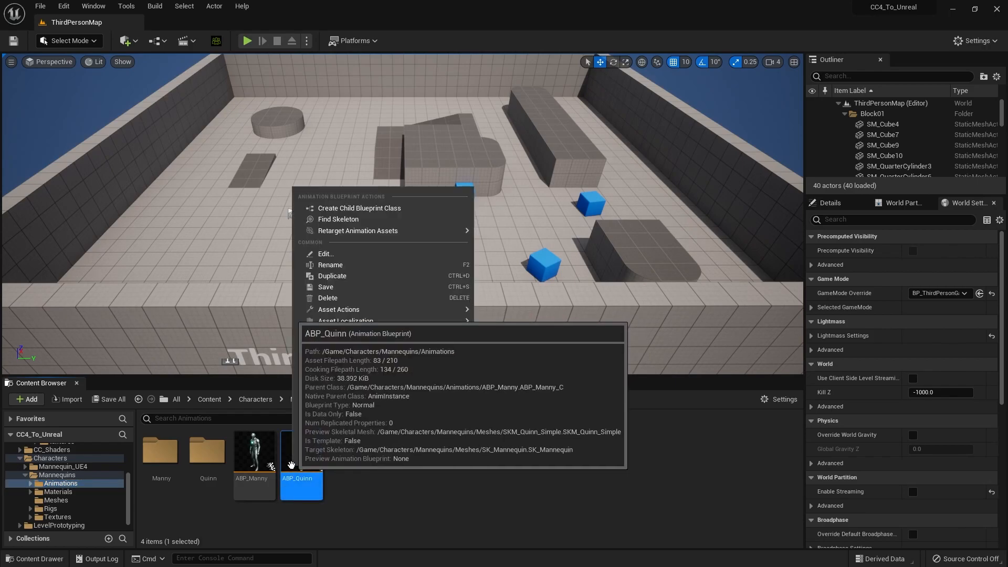
mouse_move(387, 233)
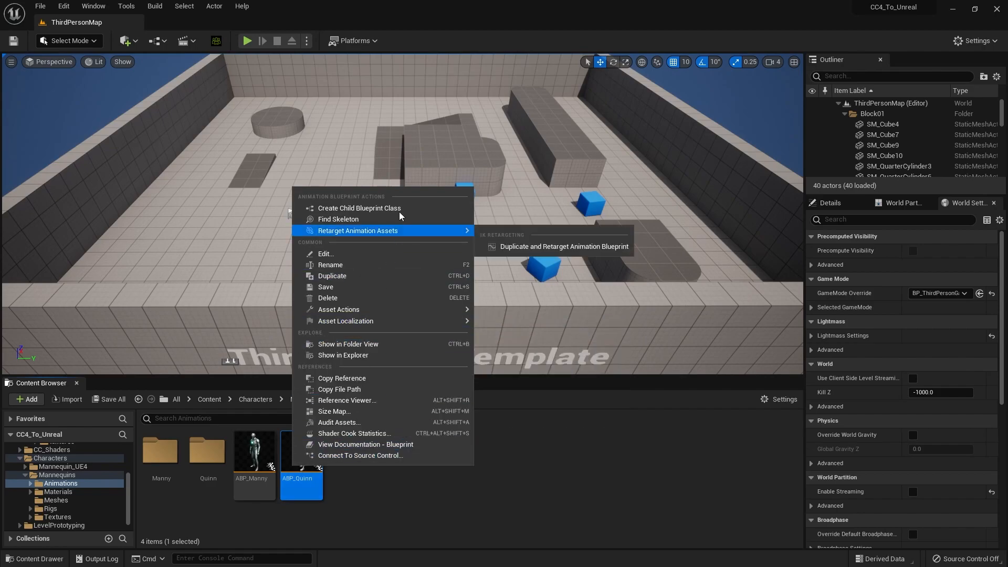
click(541, 246)
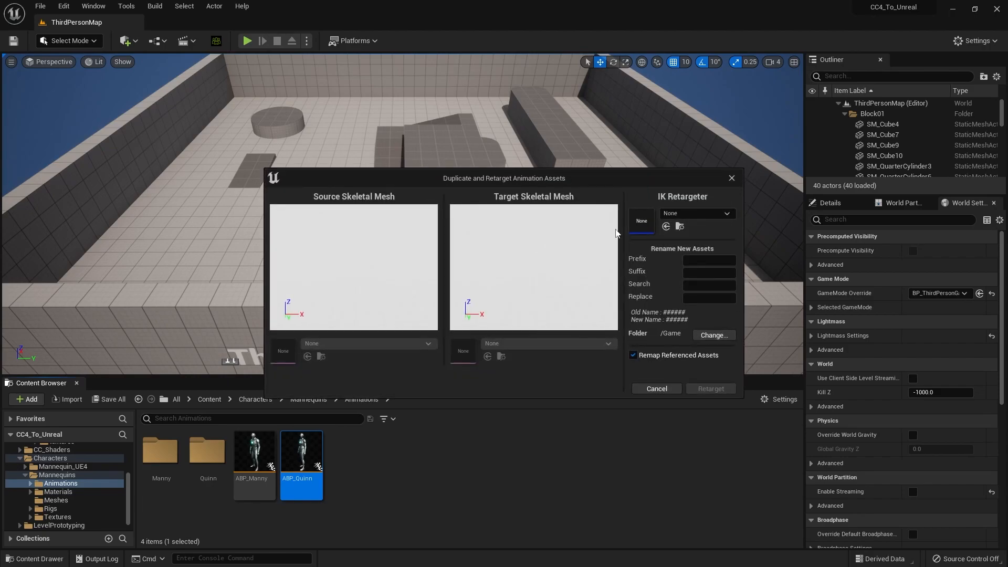
click(700, 214)
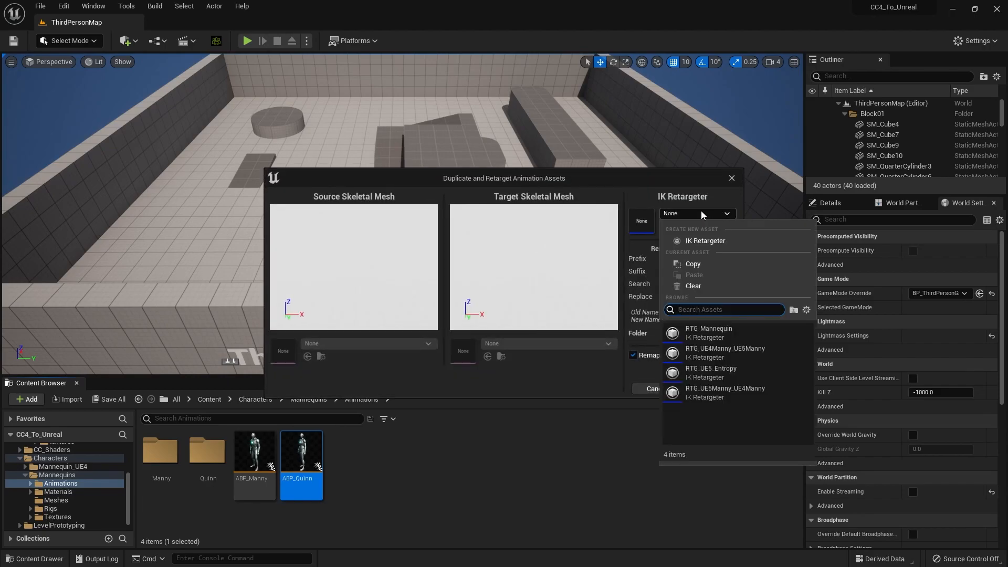
click(723, 372)
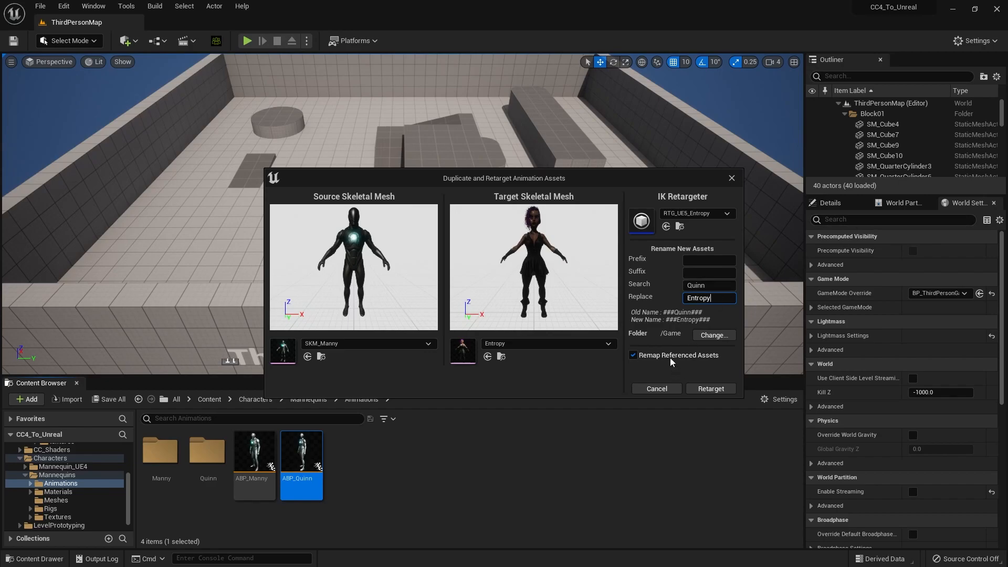
Step: Create an Animations folder under Content/_Entropy/Characters/Entropy while choosing the export path for the retargeted assets
click(713, 335)
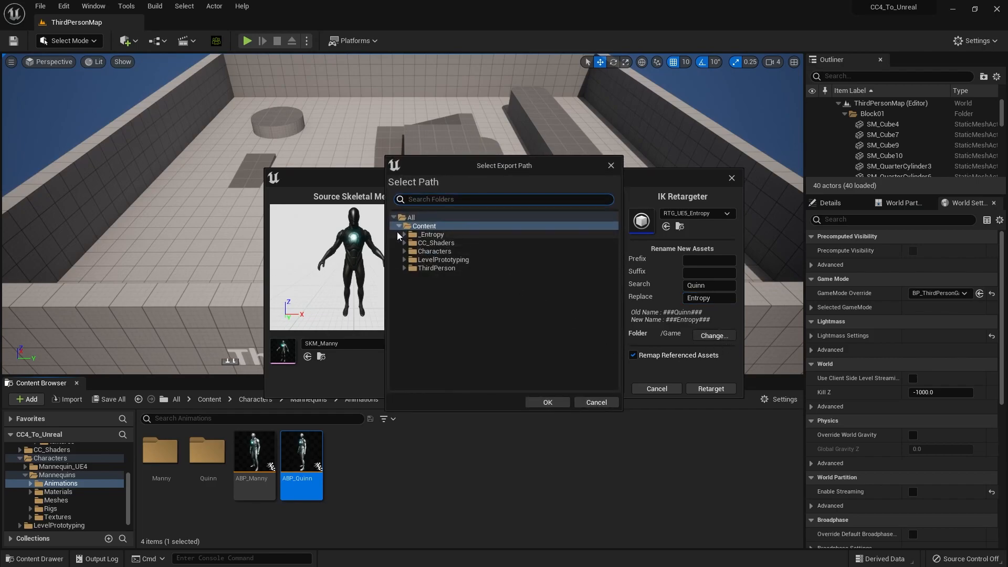
click(410, 236)
click(405, 234)
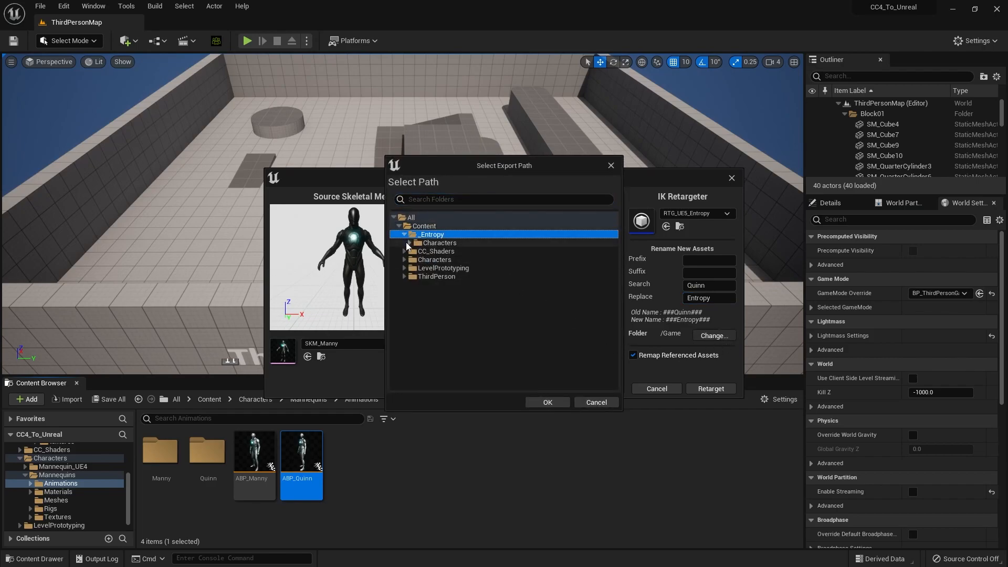
click(409, 243)
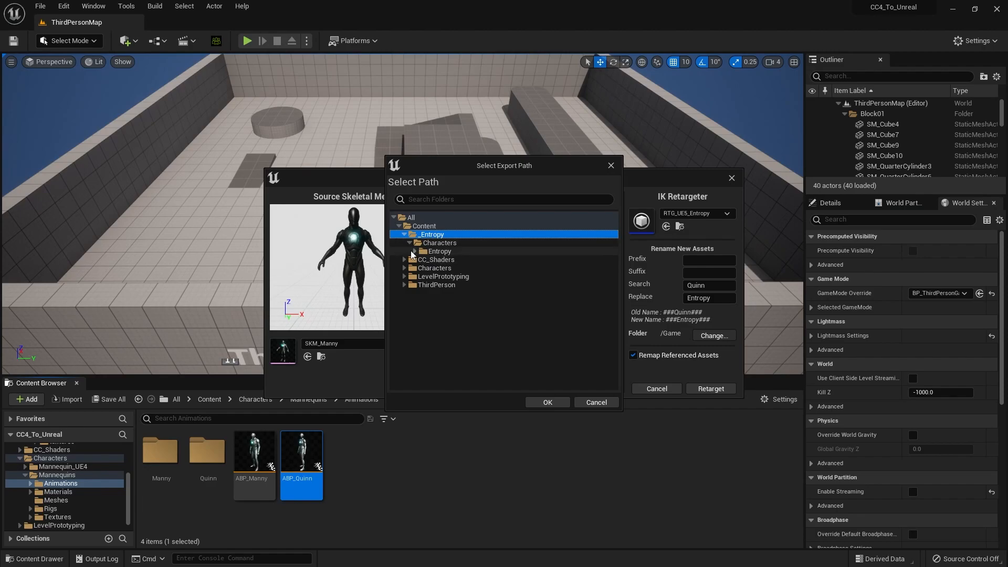
click(415, 252)
right_click(439, 252)
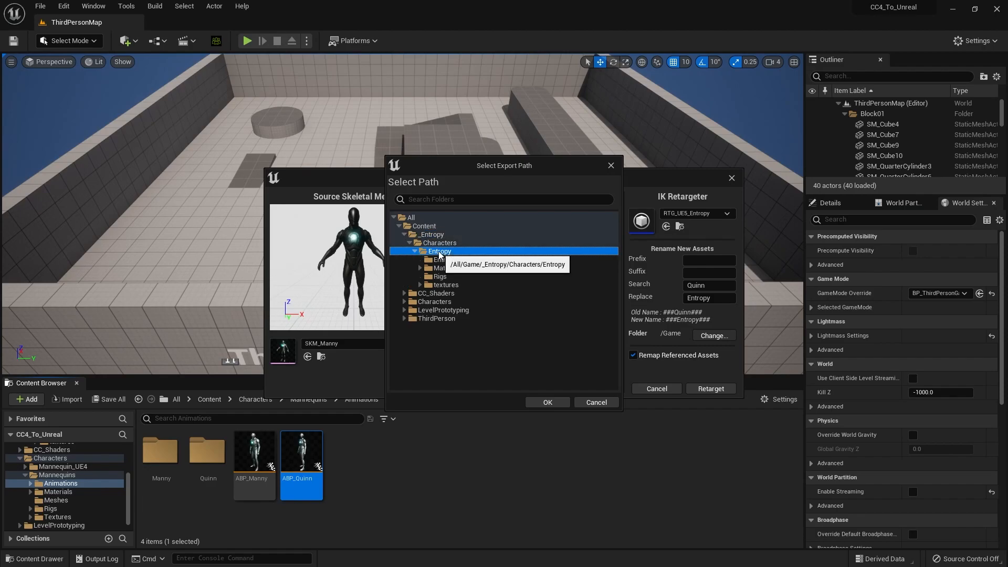
click(475, 261)
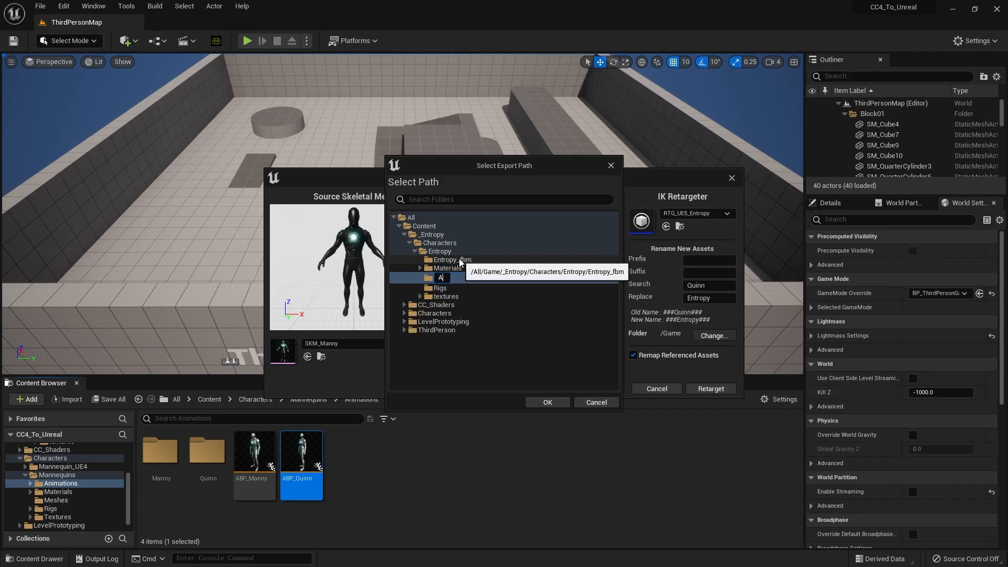
text(Animations)
key(Return)
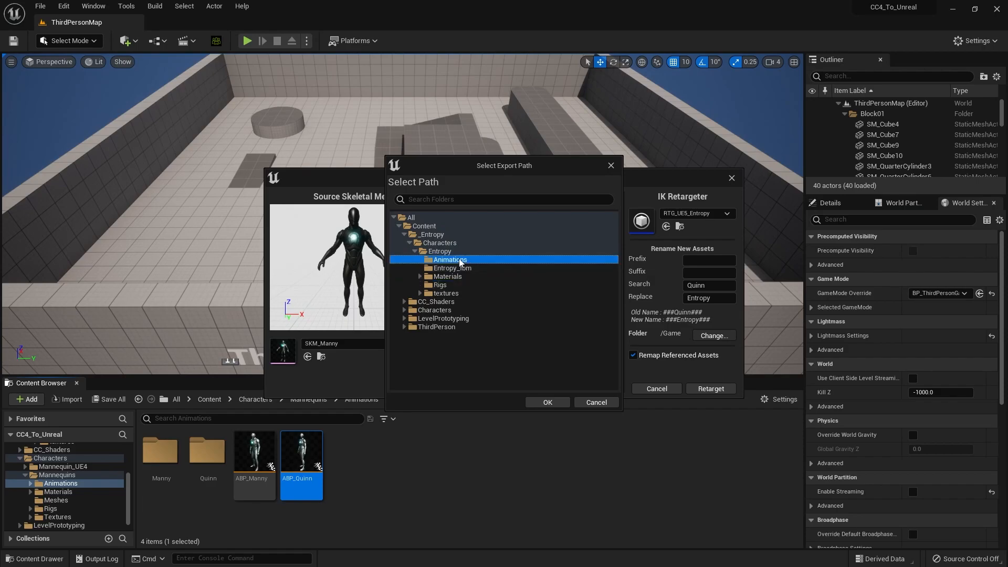
Step: Add a Ue5 subfolder inside Animations, use it as the export path and run the retarget
right_click(460, 262)
click(505, 269)
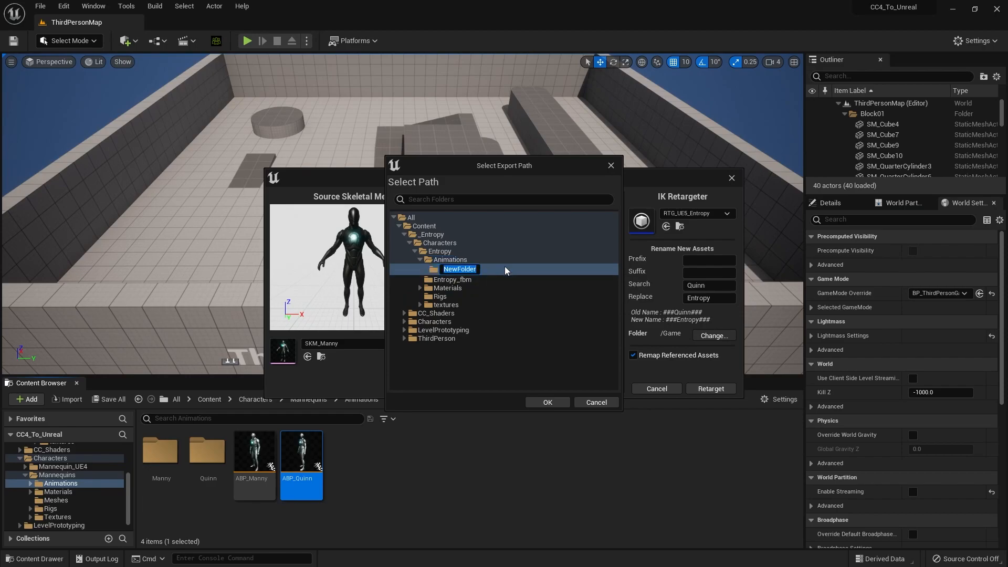
text(Ue5)
key(Return)
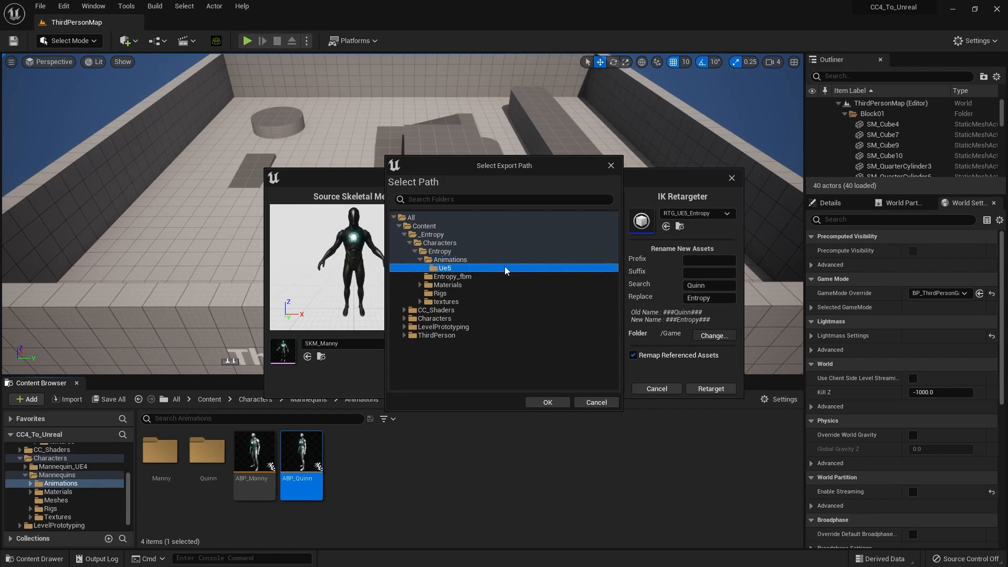
click(540, 403)
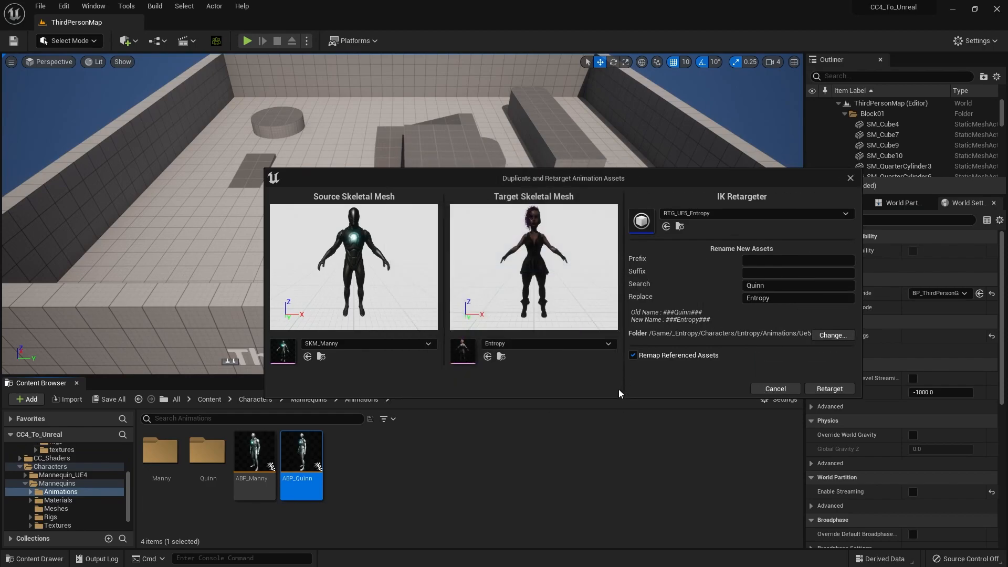
click(829, 388)
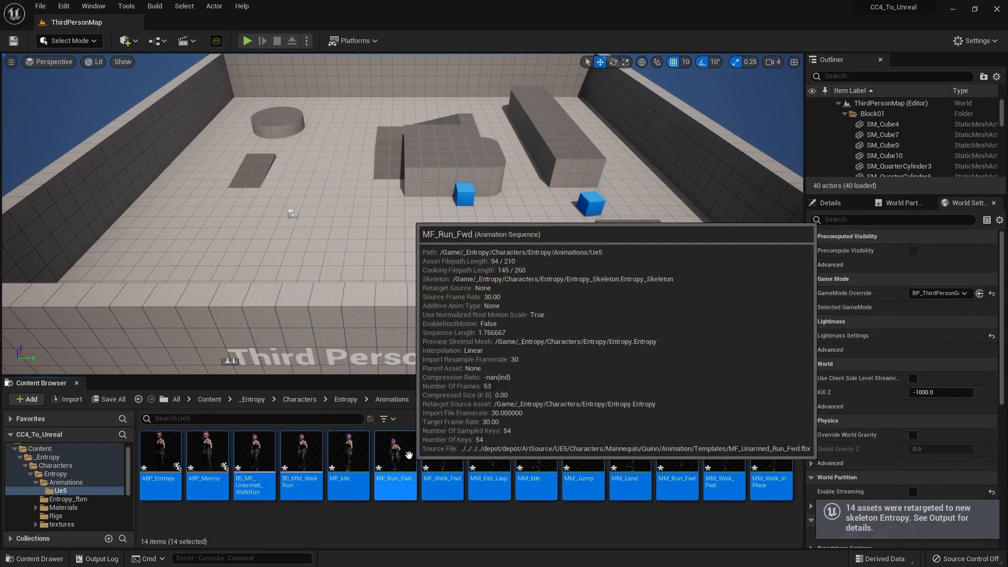
Step: Preview the retargeted MF_Run_Fwd animation on the Entropy character and close its editor
double_click(393, 453)
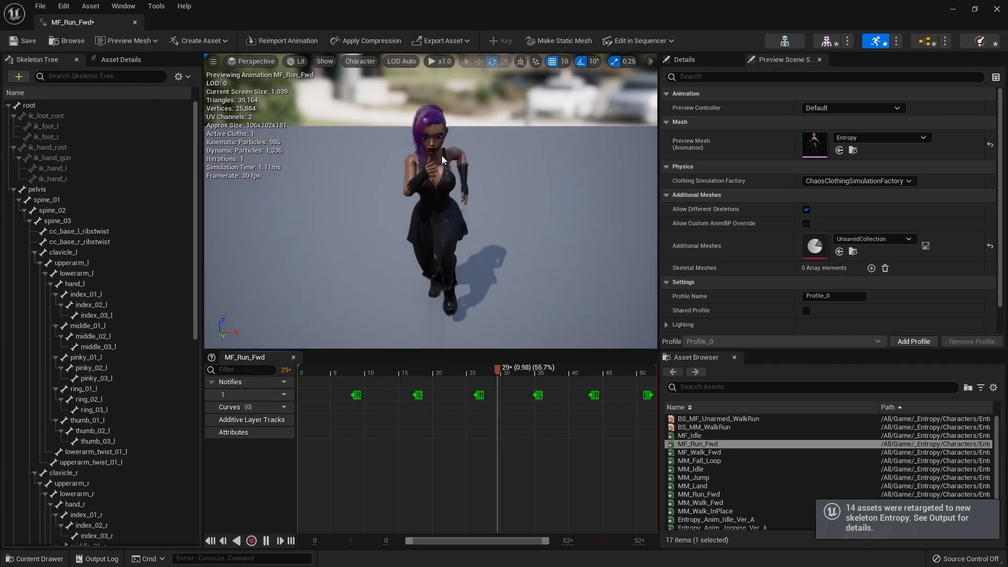
click(134, 22)
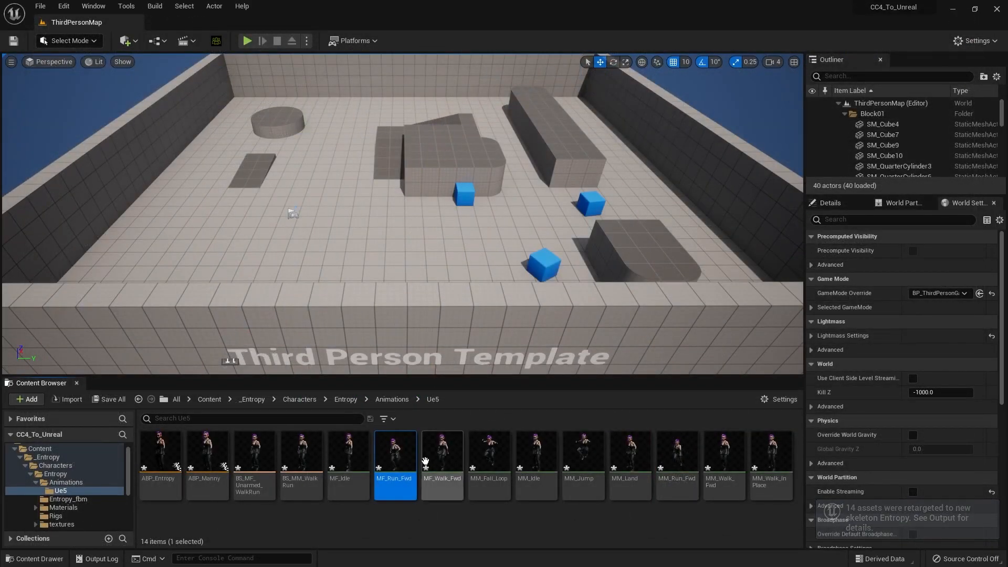
click(398, 528)
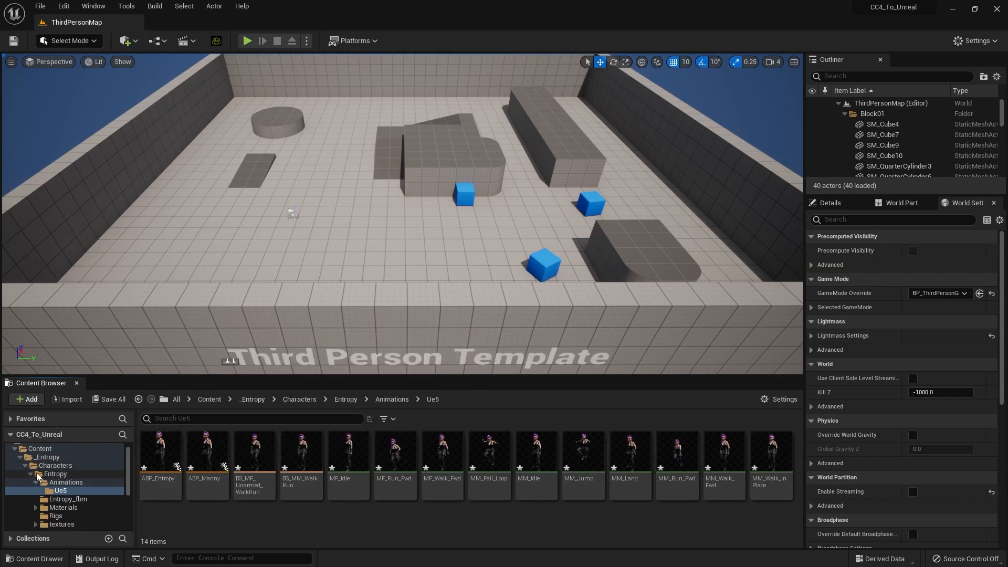
Step: Create a folder named Blueprints inside the _Entropy folder
scroll(52, 475, up, 1)
scroll(57, 474, down, 6)
scroll(61, 467, up, 6)
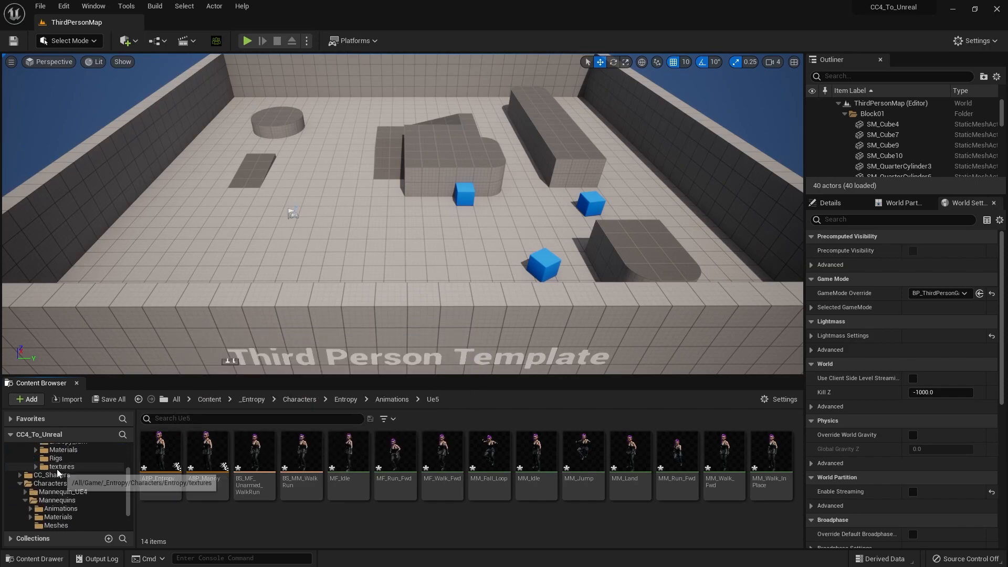
click(58, 473)
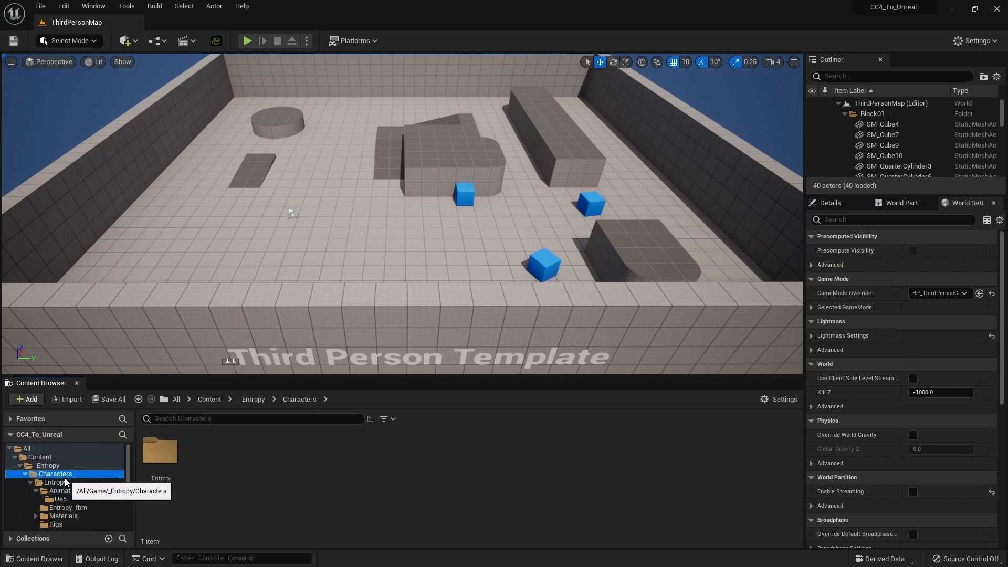
click(52, 465)
right_click(53, 466)
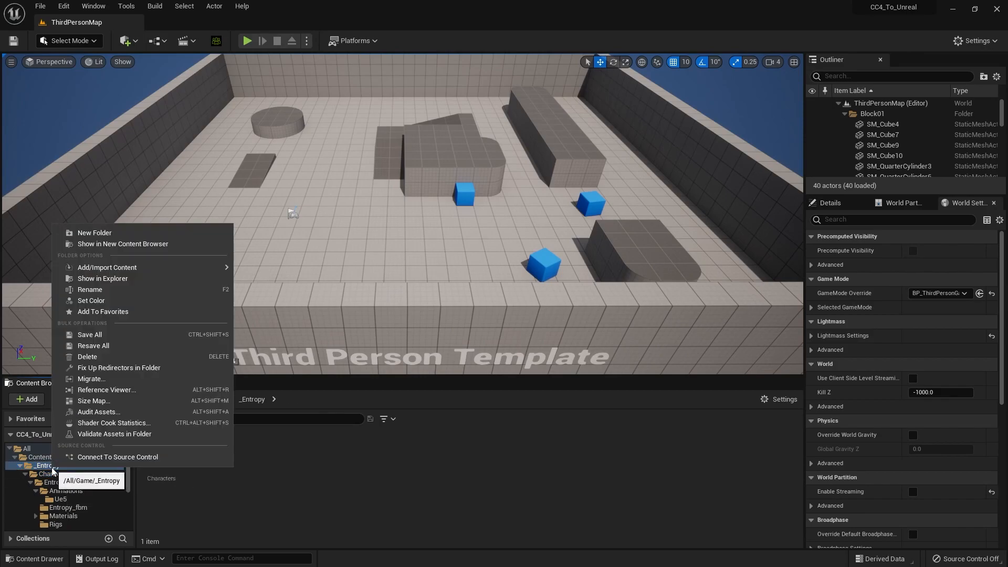
click(108, 233)
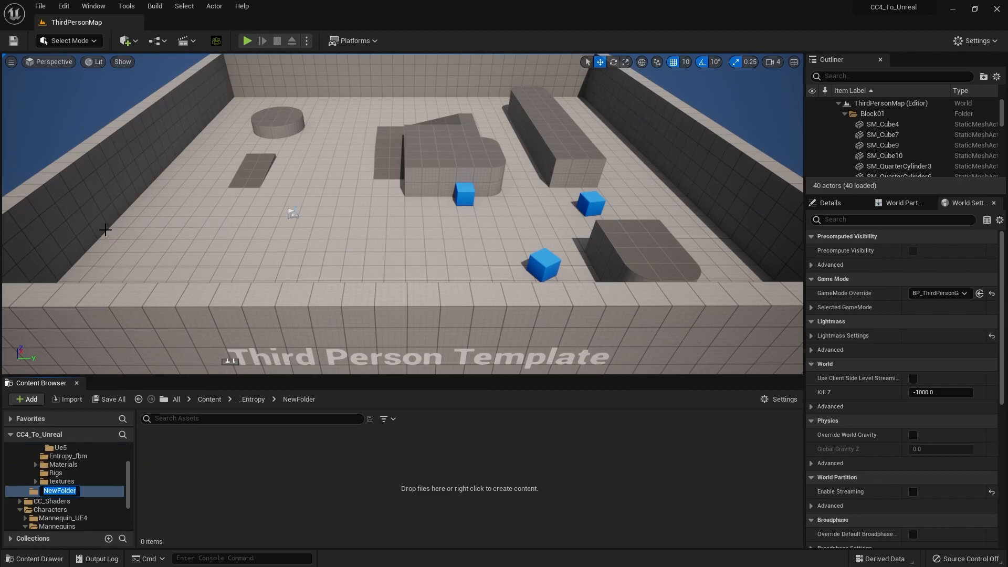
text(Blueprints)
key(Return)
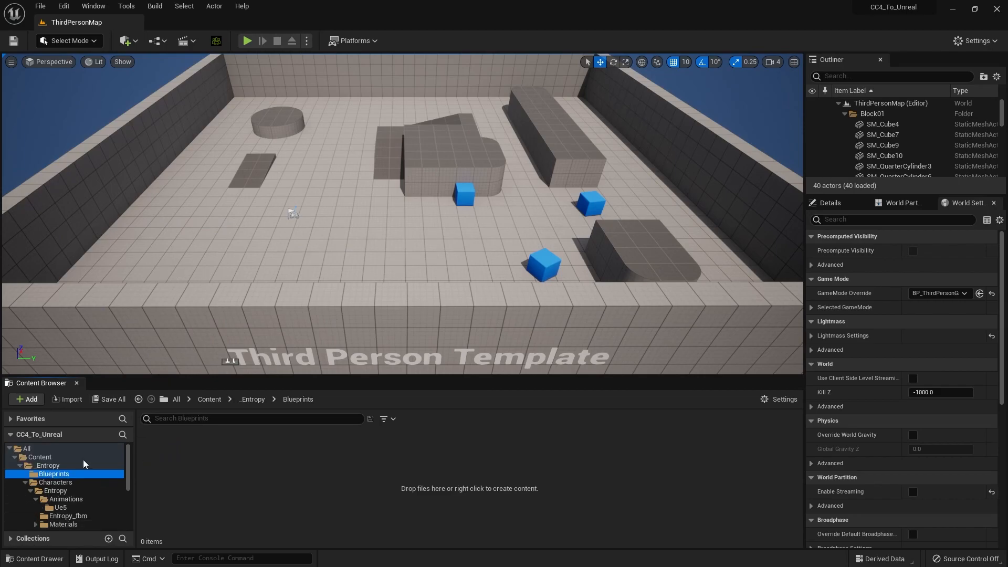
Step: Copy BP_ThirdPersonCharacter from ThirdPerson/Blueprints into the _Entropy/Blueprints folder
scroll(107, 478, down, 5)
scroll(69, 511, down, 1)
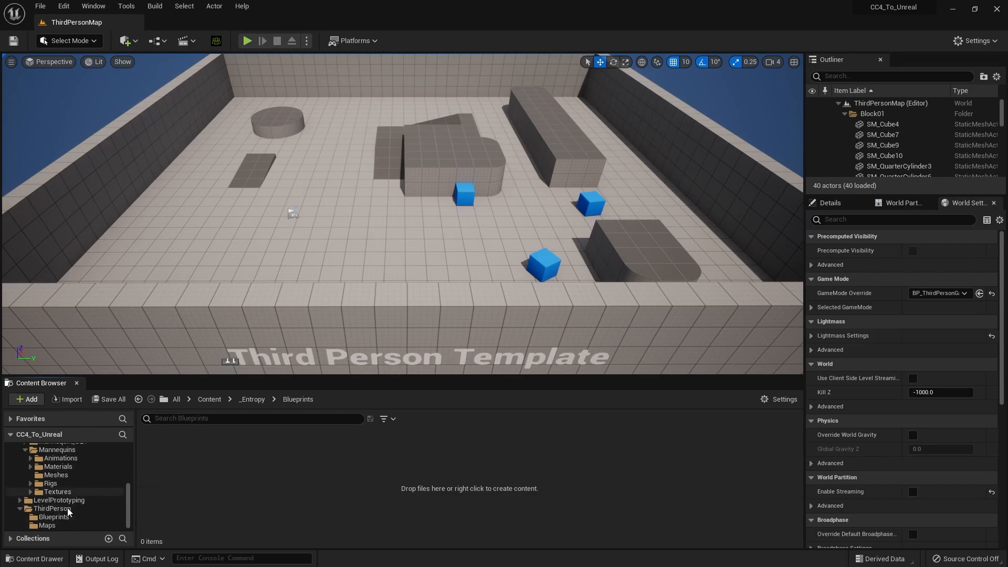
click(56, 517)
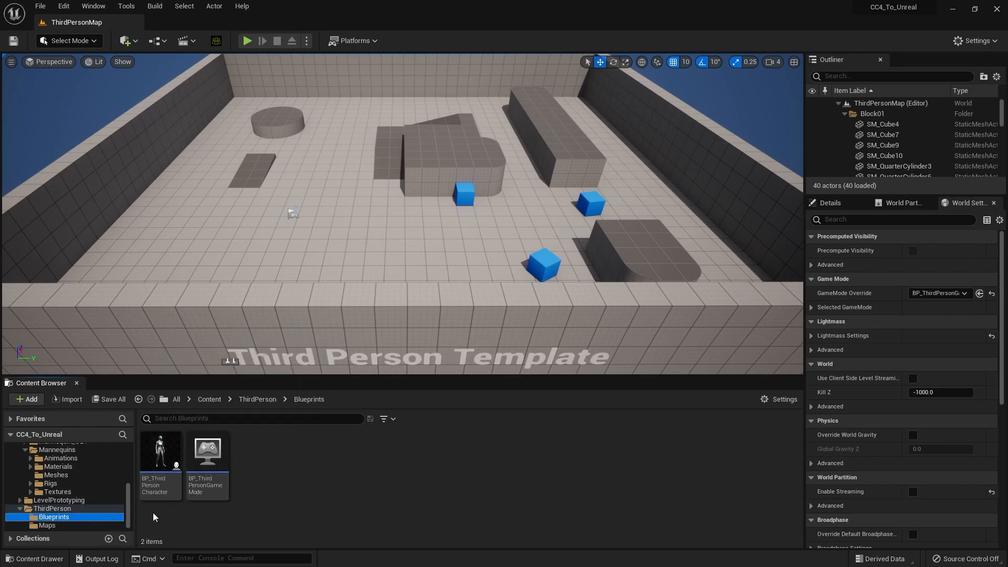
scroll(52, 483, up, 5)
scroll(51, 483, up, 1)
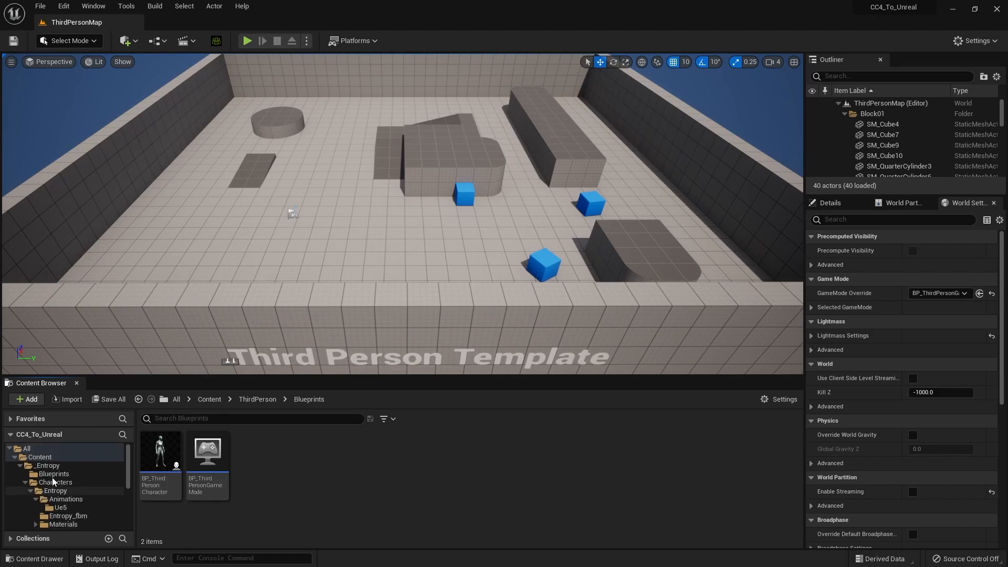
click(165, 455)
drag(166, 455, 57, 474)
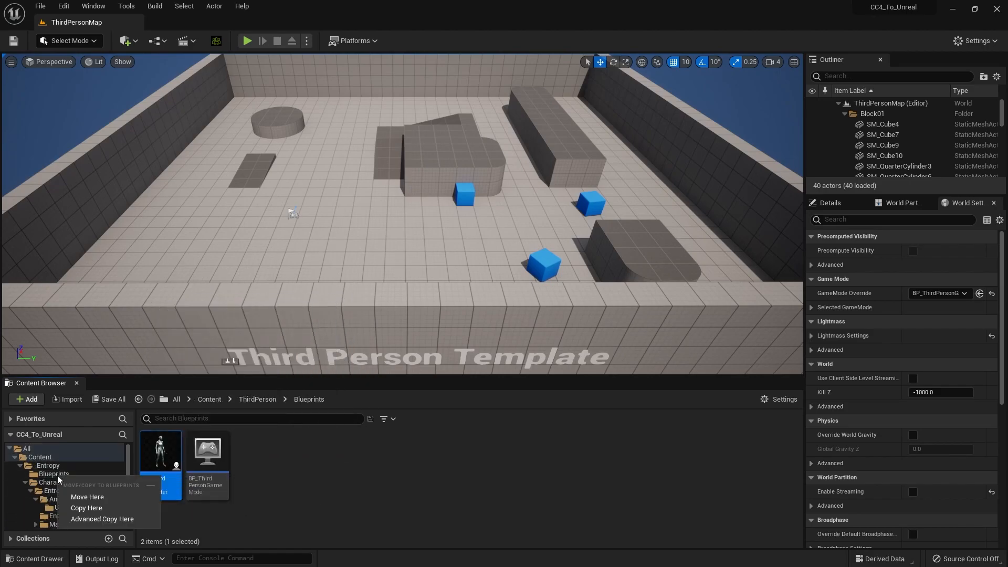
click(109, 509)
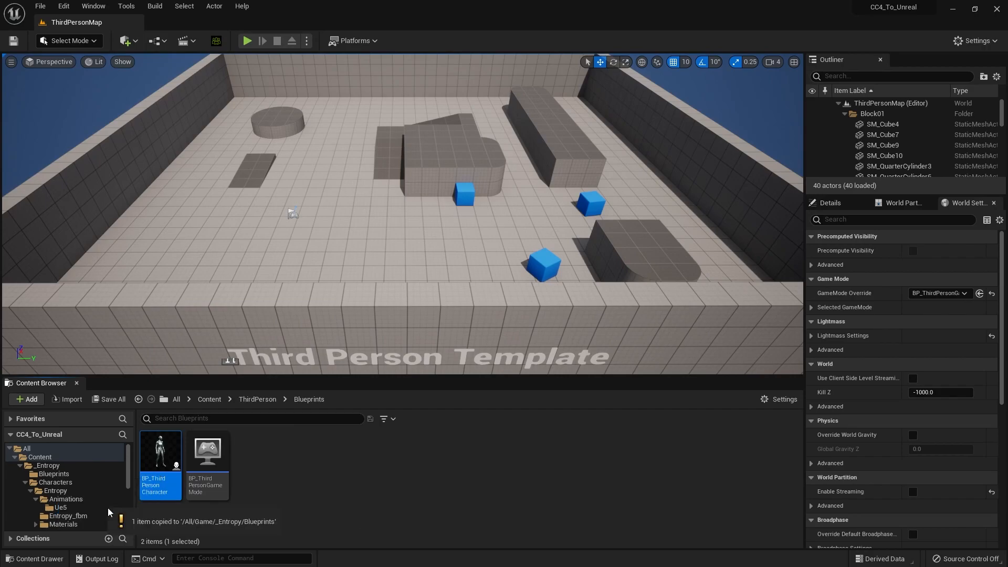
Step: Rename the copied character blueprint in _Entropy/Blueprints as BP_Player_Base
click(69, 474)
click(165, 456)
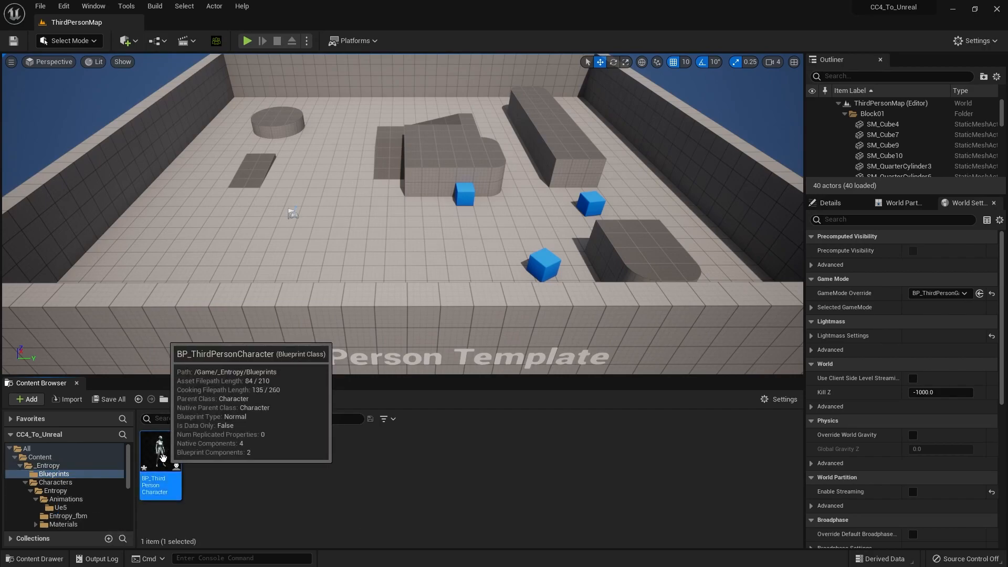
key(F2)
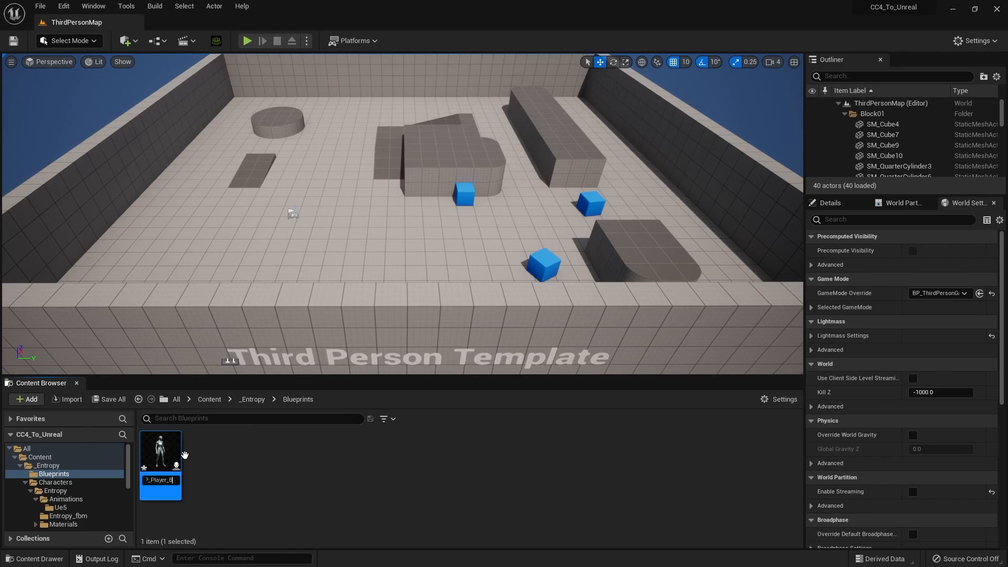
key(Return)
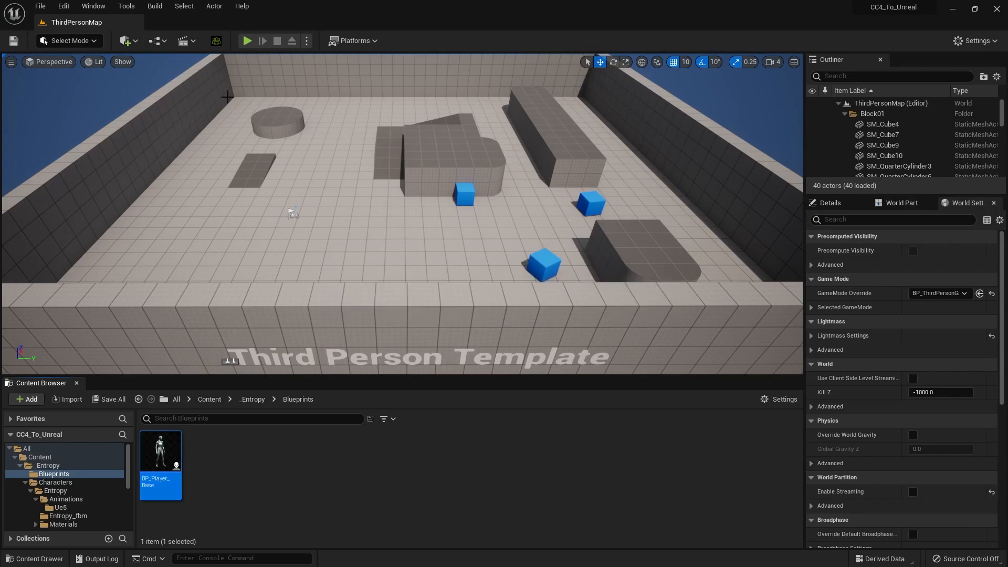
Step: Create a child blueprint class of BP_Player_Base named BP_Player_Entropy
right_click(163, 451)
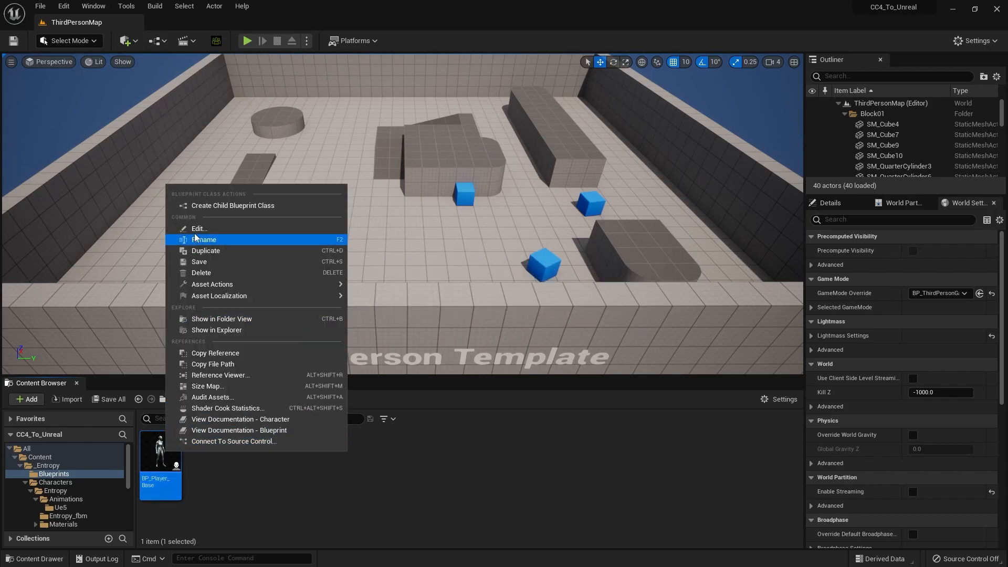
click(235, 207)
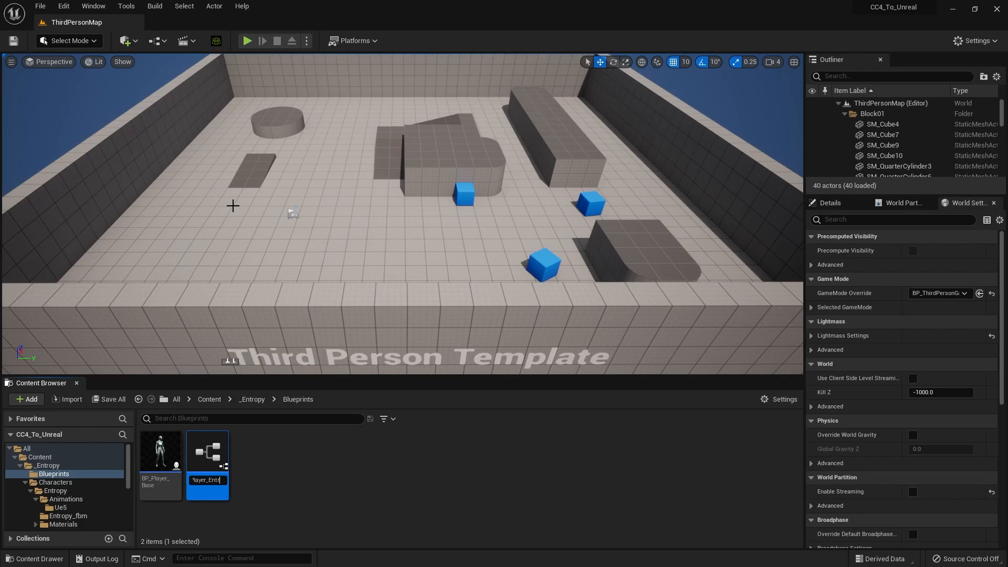
key(Return)
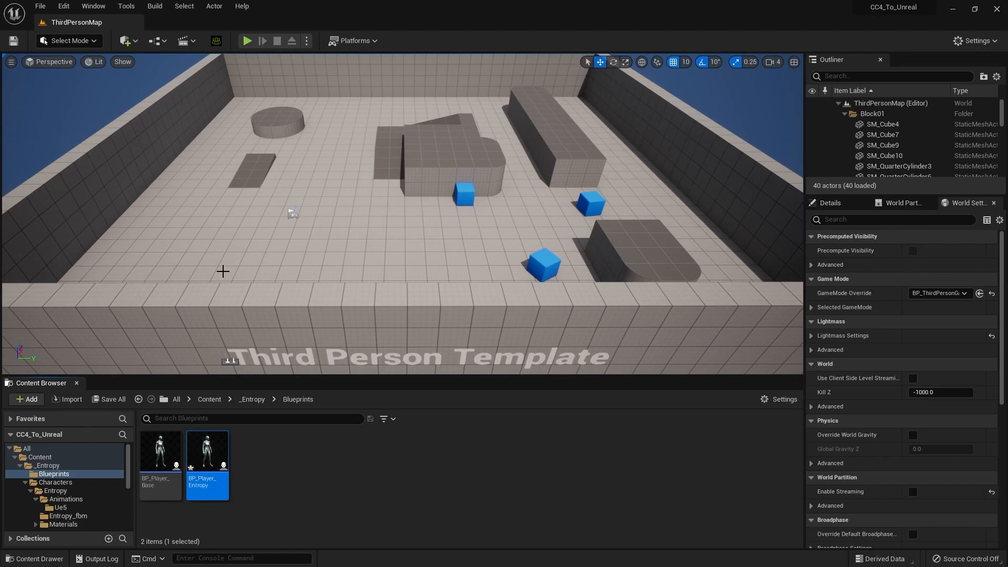
click(274, 471)
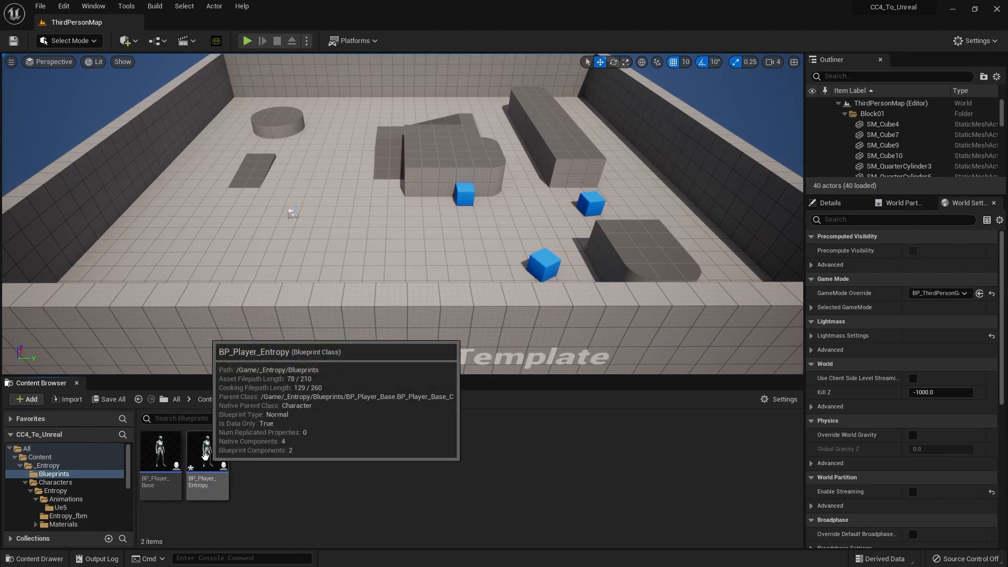
Step: In BP_Player_Entropy, set the Mesh component's skeletal mesh to Entropy and its Anim Class to ABP_Entropy
double_click(205, 455)
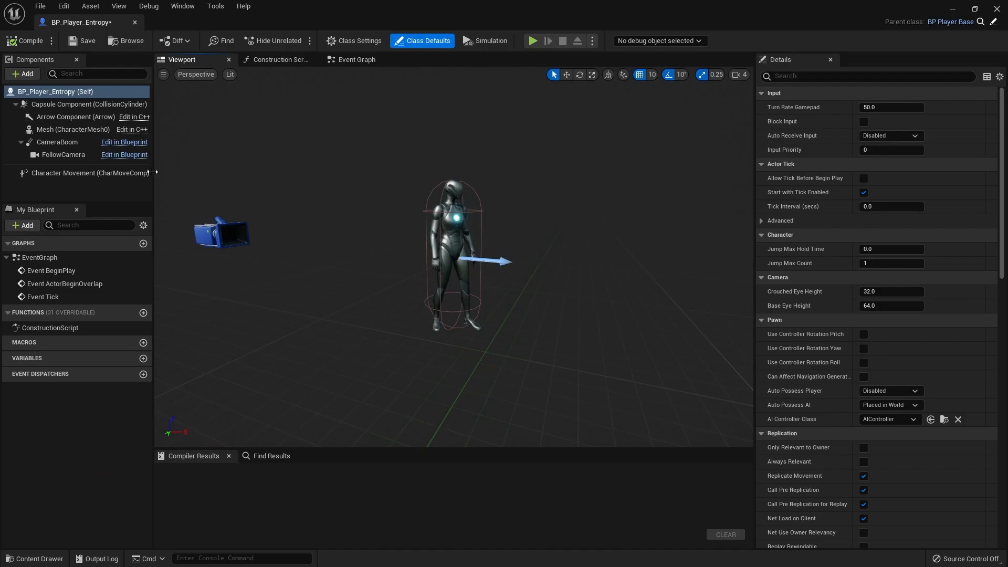
click(47, 130)
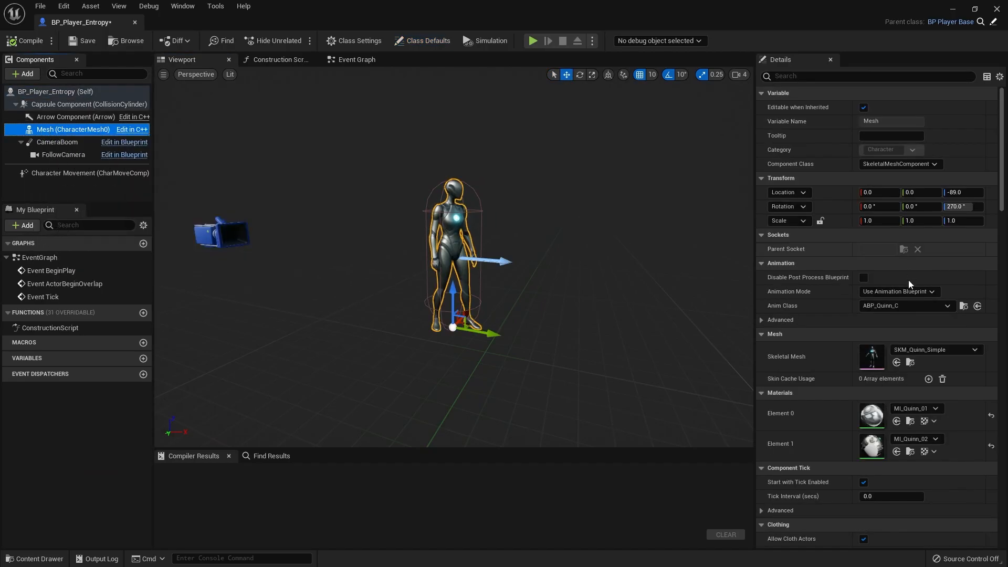
click(964, 350)
click(893, 210)
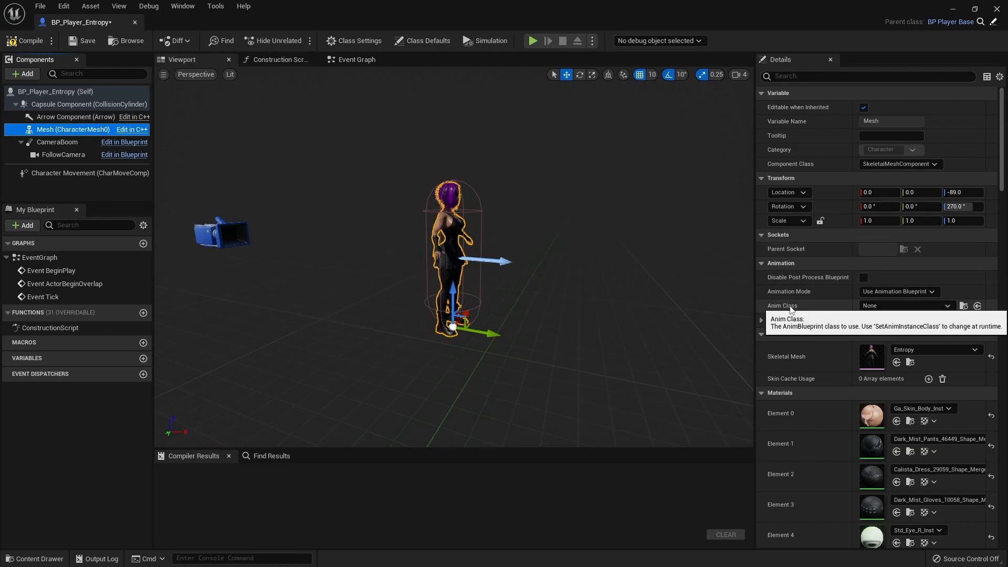
click(911, 305)
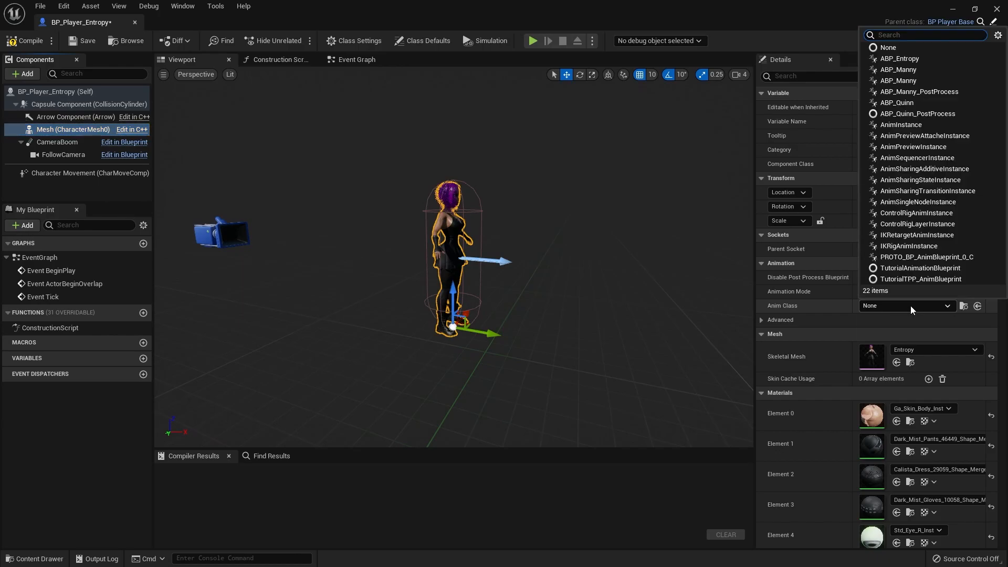
click(910, 62)
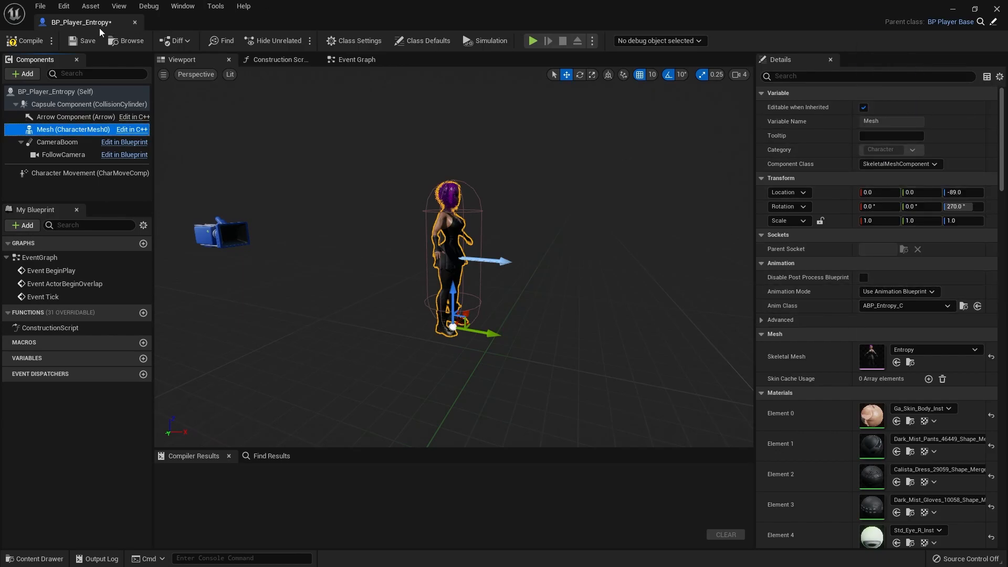
Step: Compile and save BP_Player_Entropy, check its Mesh component's skeletal mesh and Anim Class, and close the blueprint
click(33, 46)
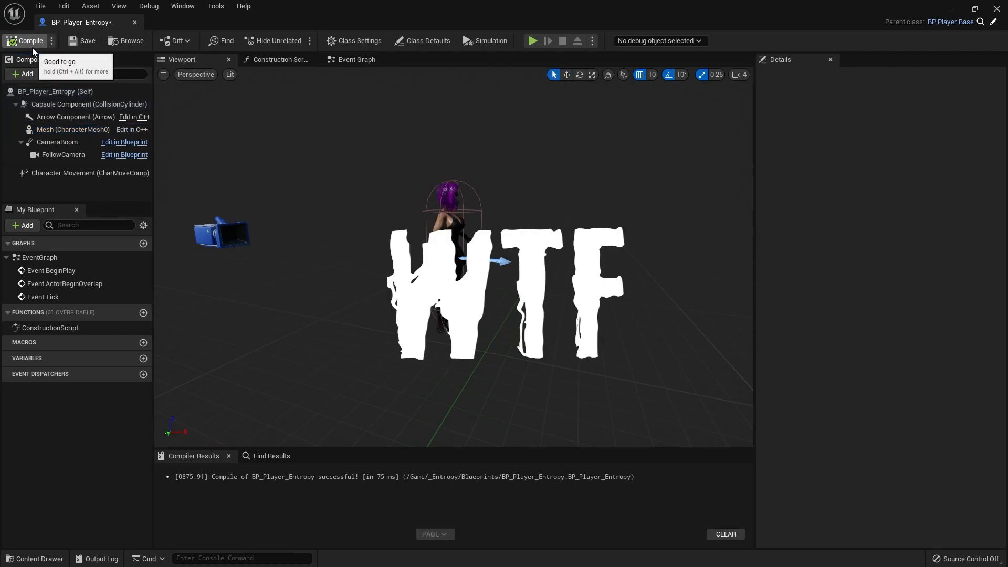
click(72, 129)
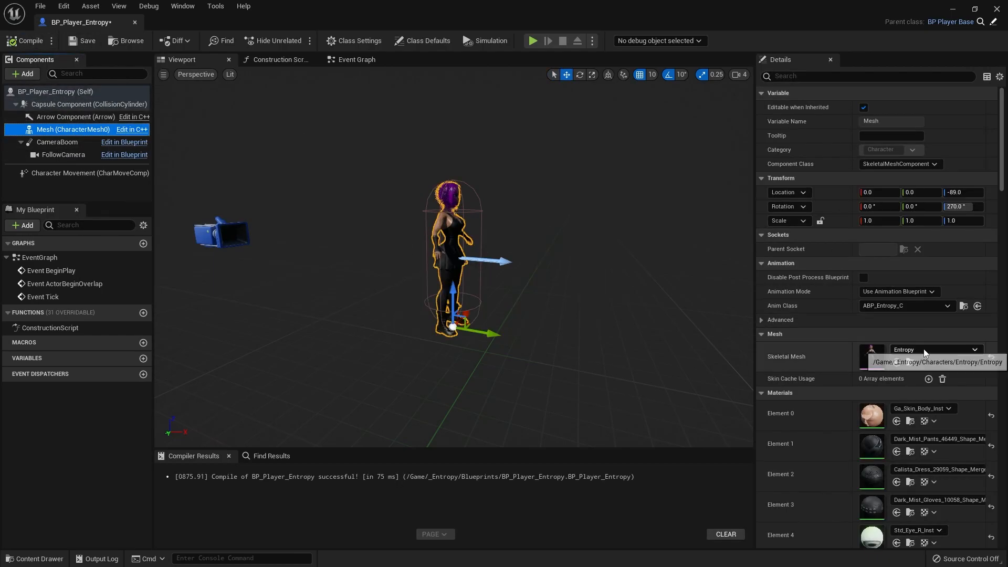
click(903, 305)
click(33, 41)
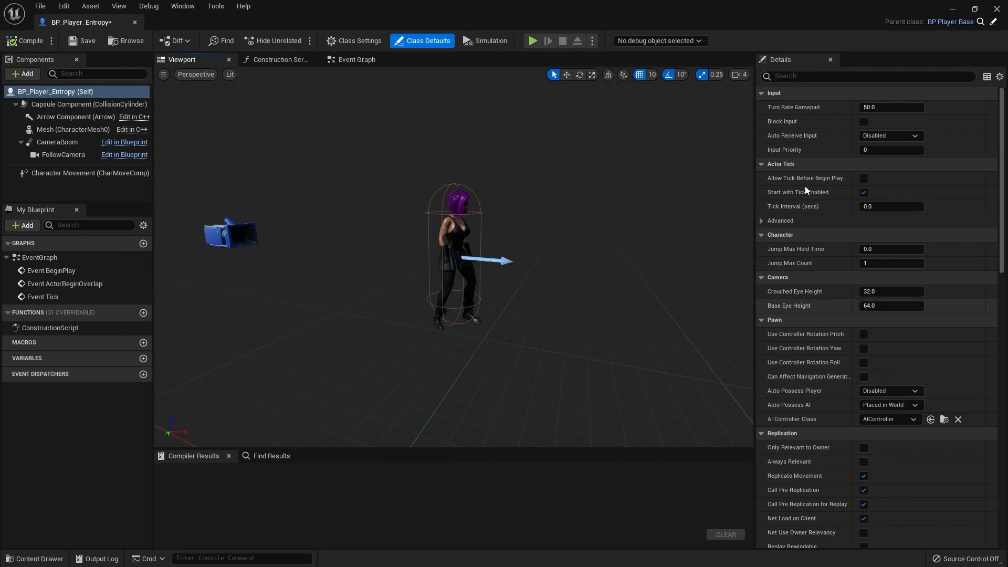
click(72, 131)
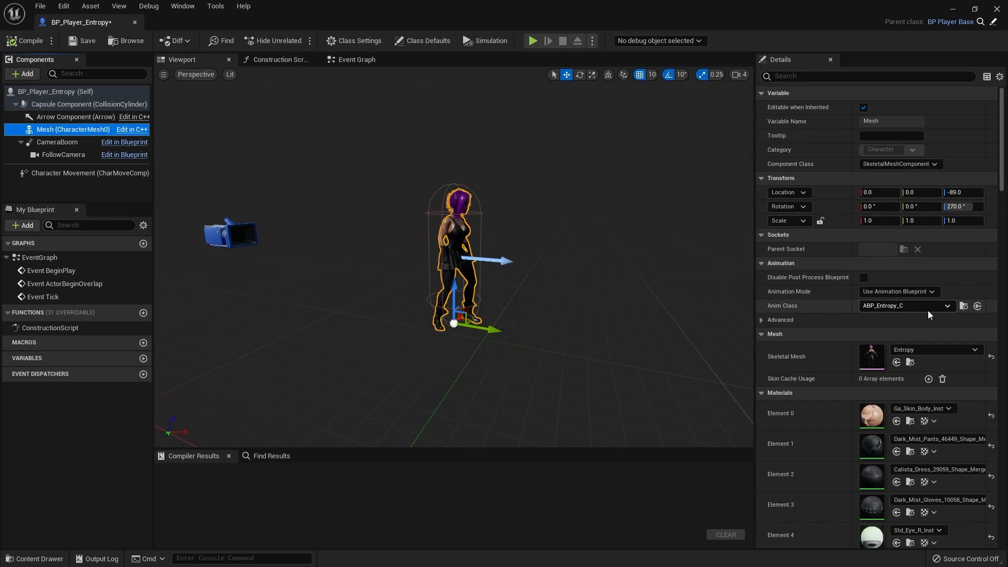
click(22, 42)
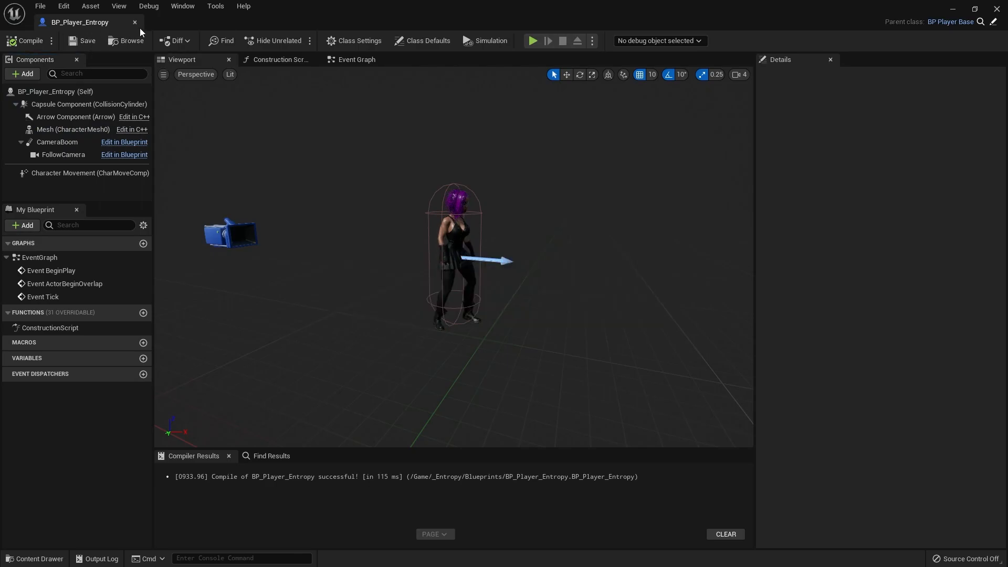
click(135, 22)
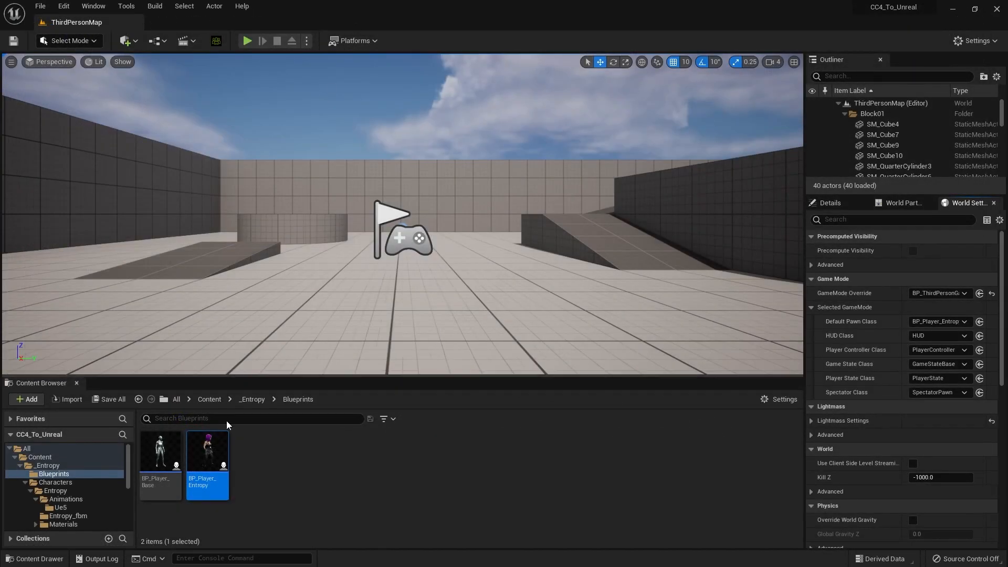
Step: Switch the Default Pawn Class in the World Settings to BP_Player_Base and after that to BP_ThirdPersonCharacter
click(363, 452)
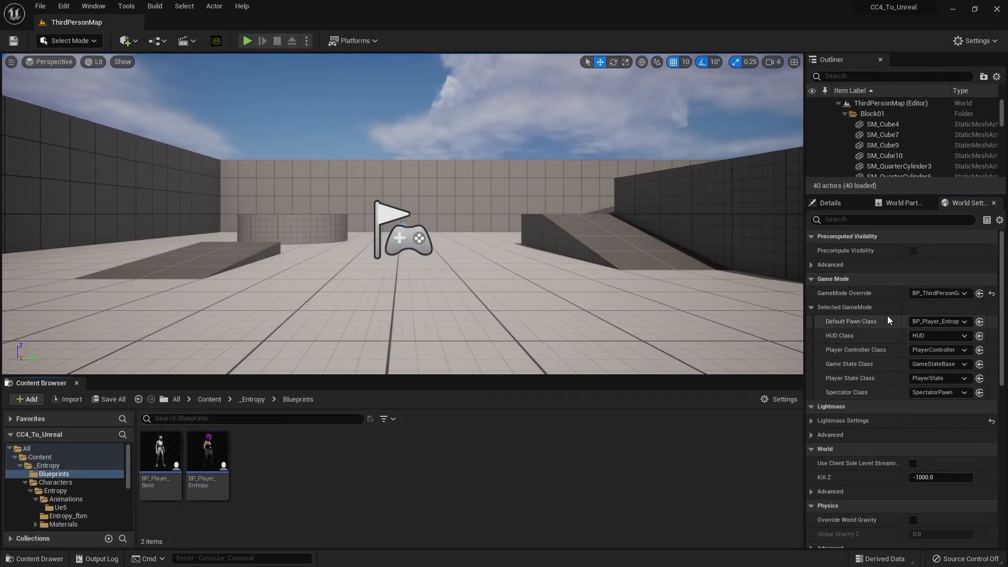
click(927, 322)
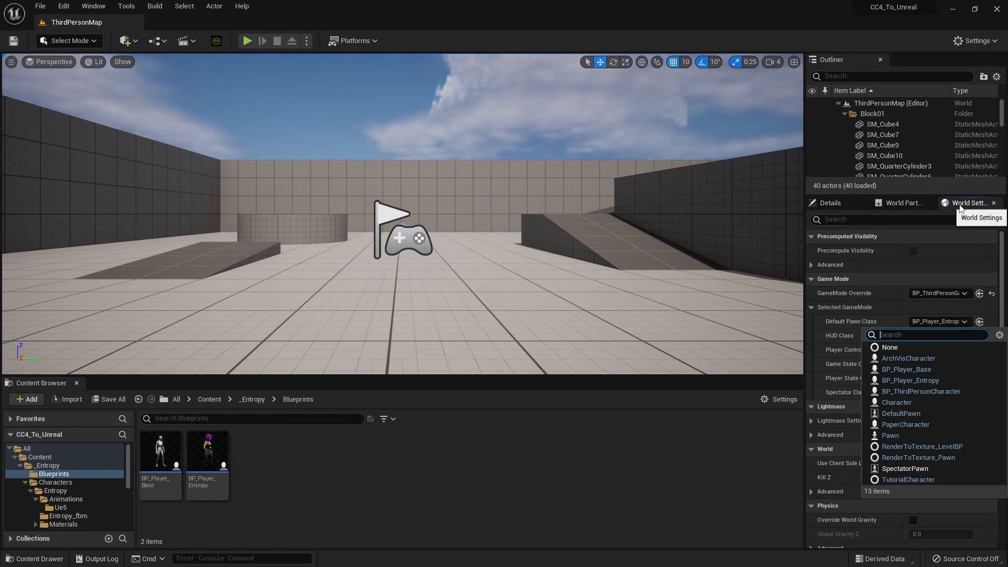
click(962, 209)
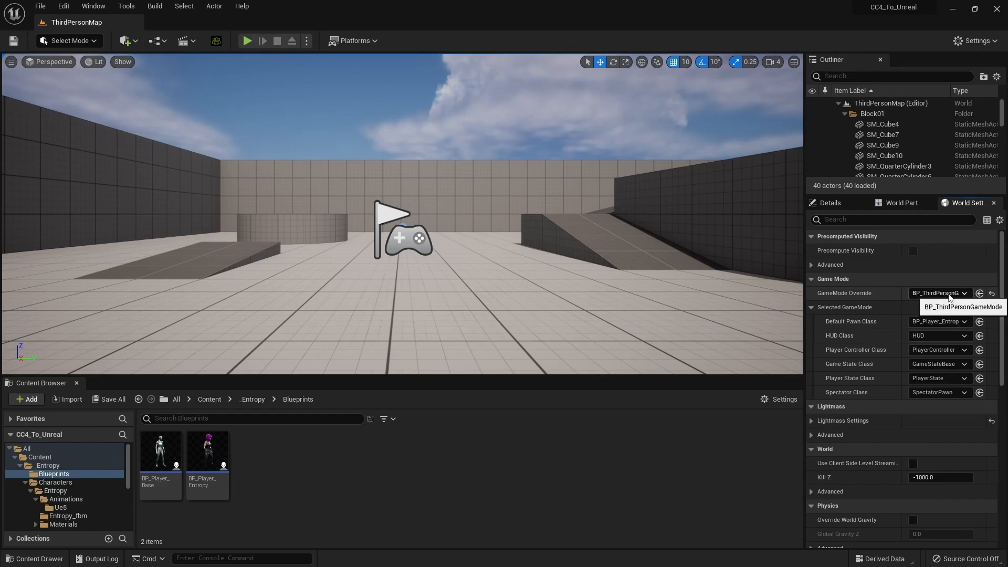
click(960, 324)
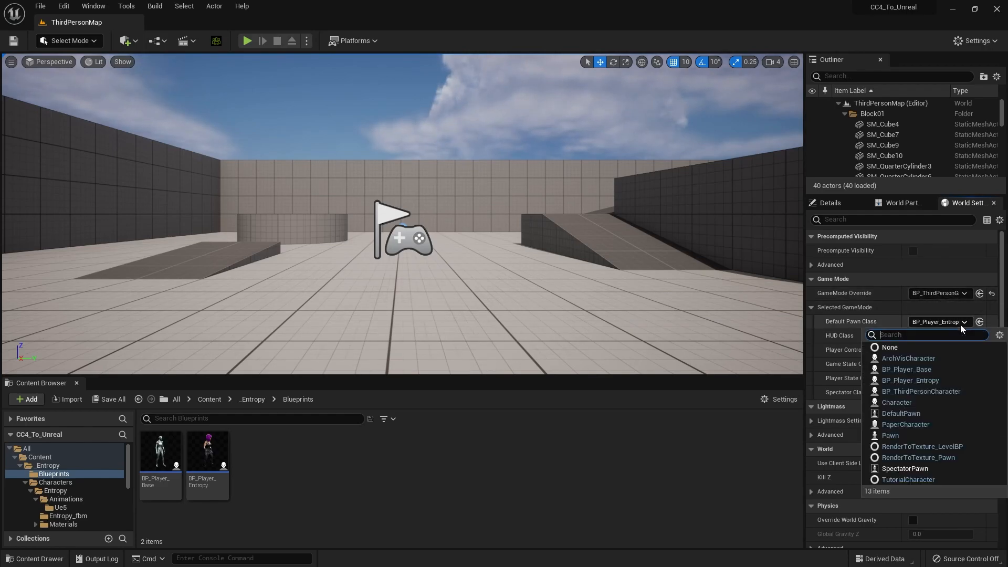
click(930, 370)
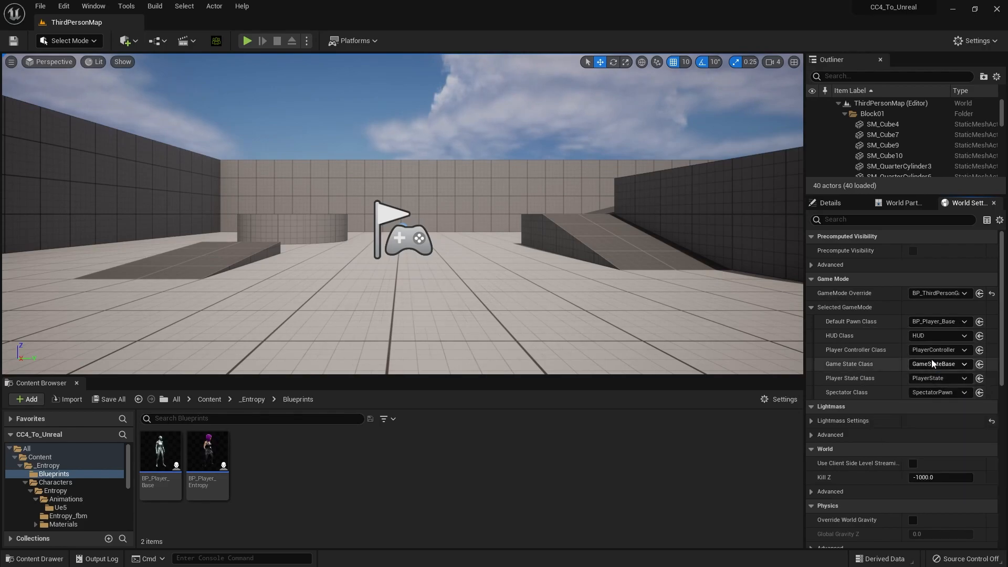
click(941, 322)
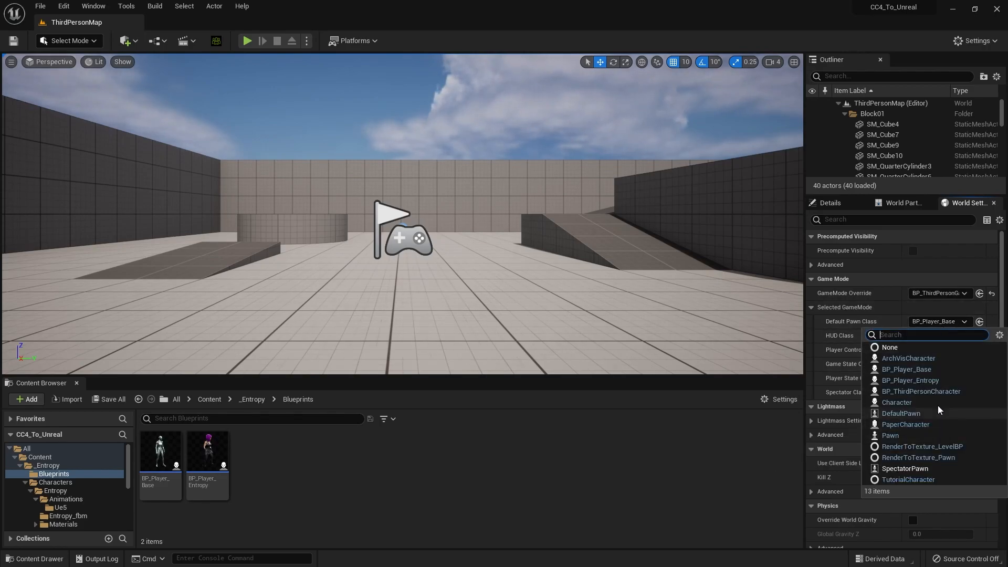
click(950, 390)
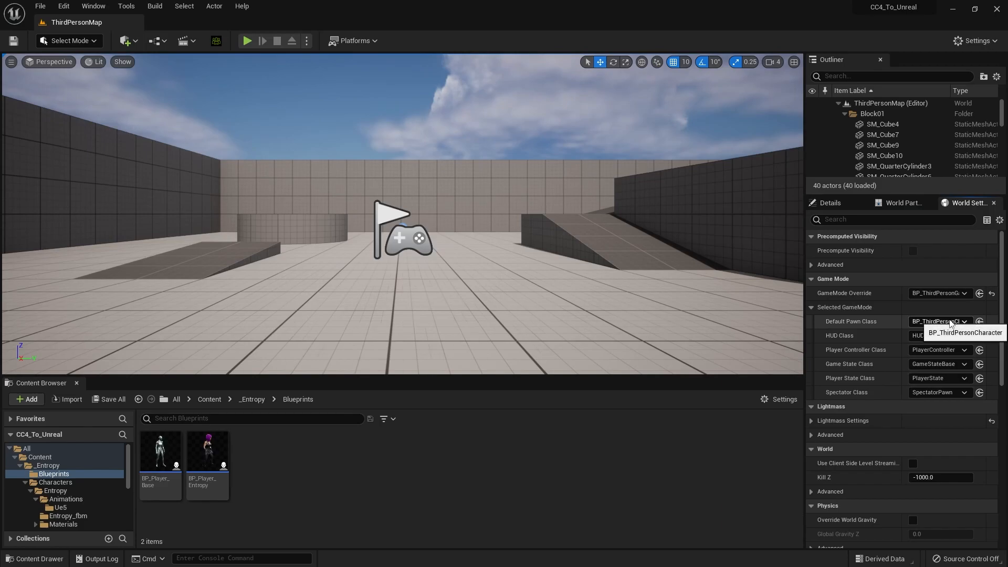
Step: Set the Default Pawn Class of the selected game mode to BP_Player_Entropy
click(949, 321)
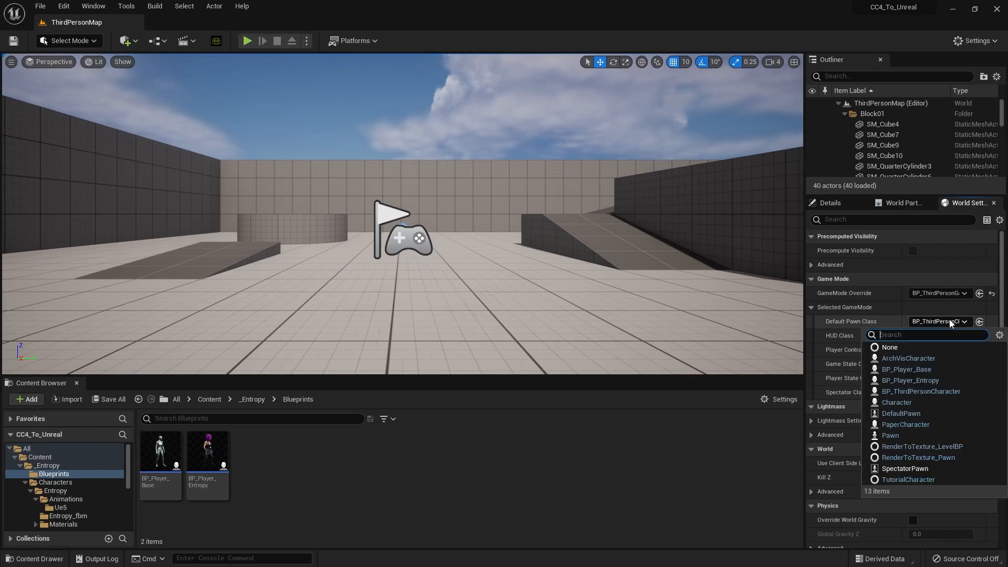
click(903, 381)
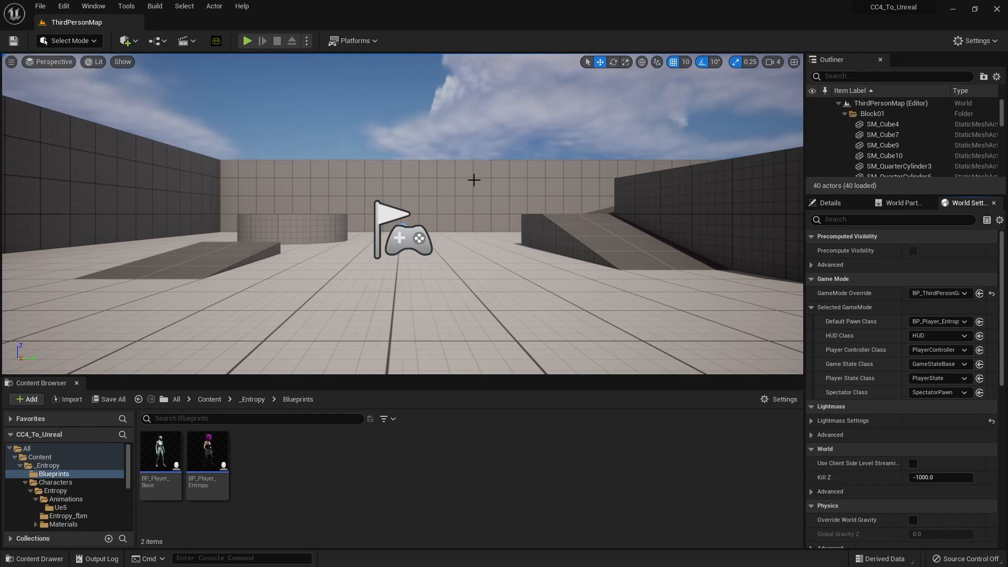
Step: Play-test ThirdPersonMap in the editor by running and jumping with the Entropy character across the blocks and ramps, and stop the session
key(alt+p)
key(w)
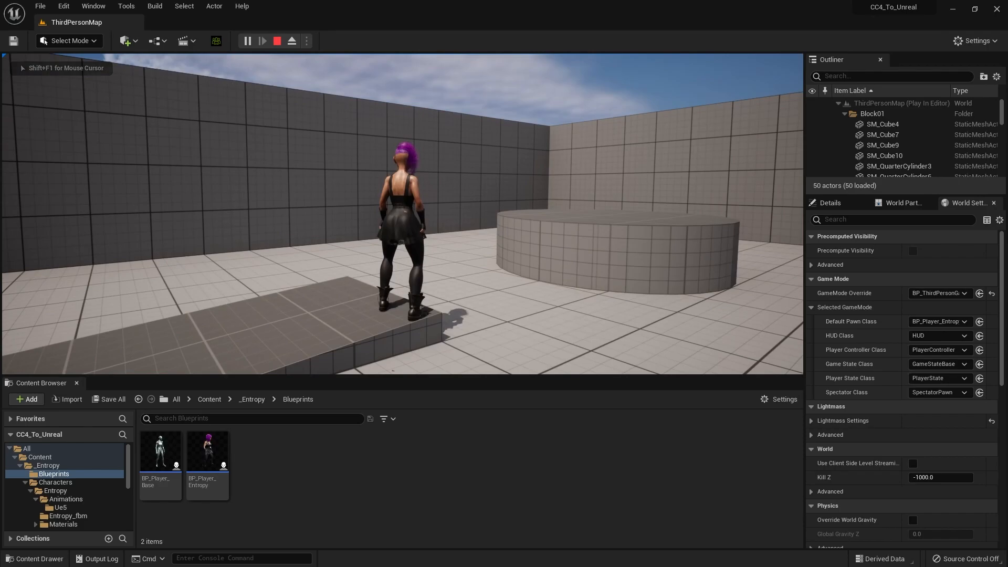
key(s)
key(s)
key(d)
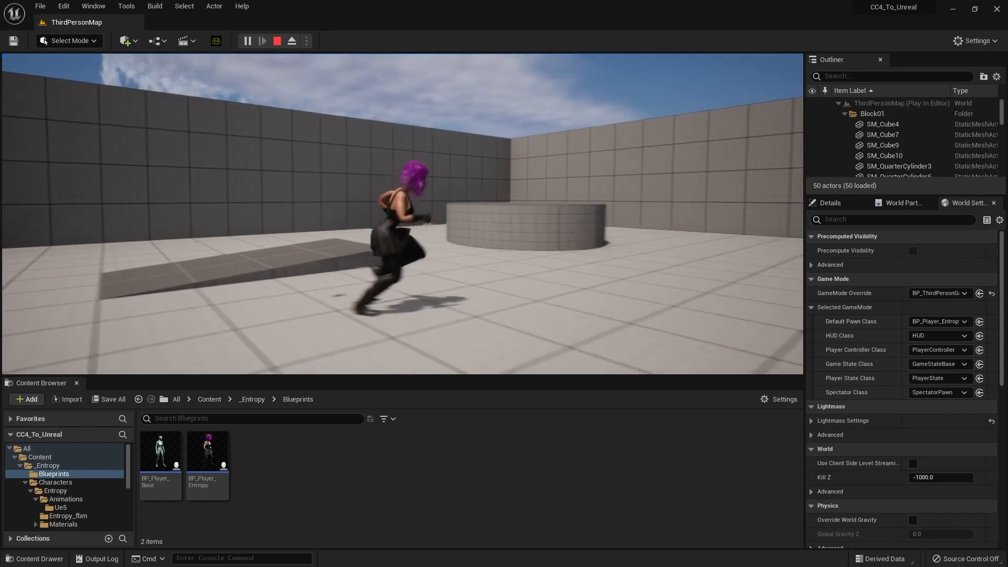
key(w)
key(space)
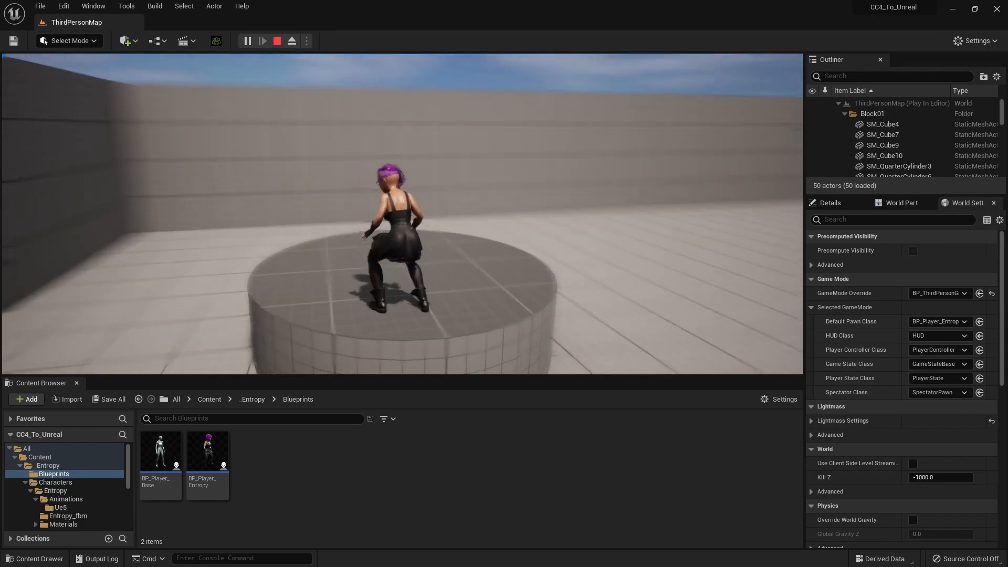
key(space)
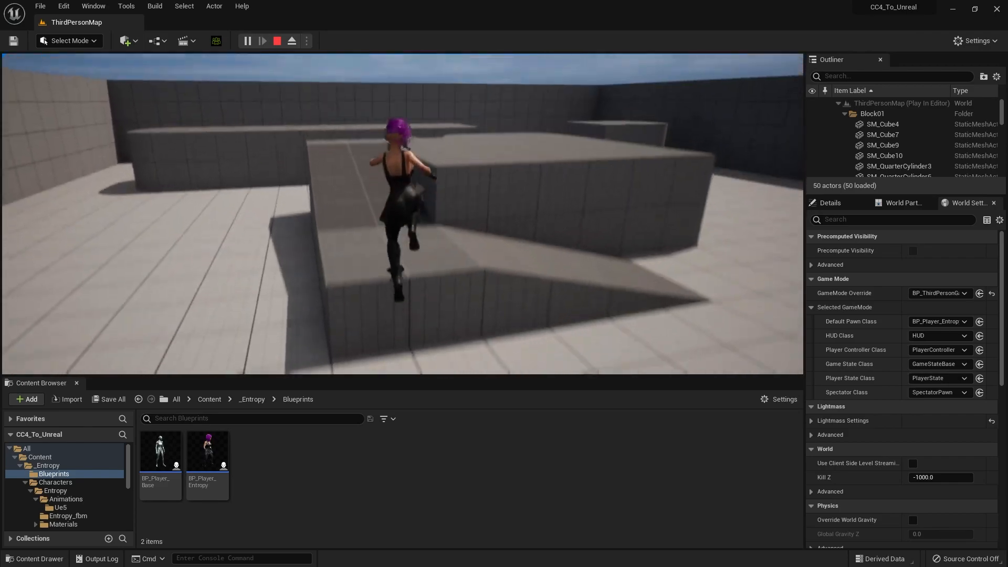
key(space)
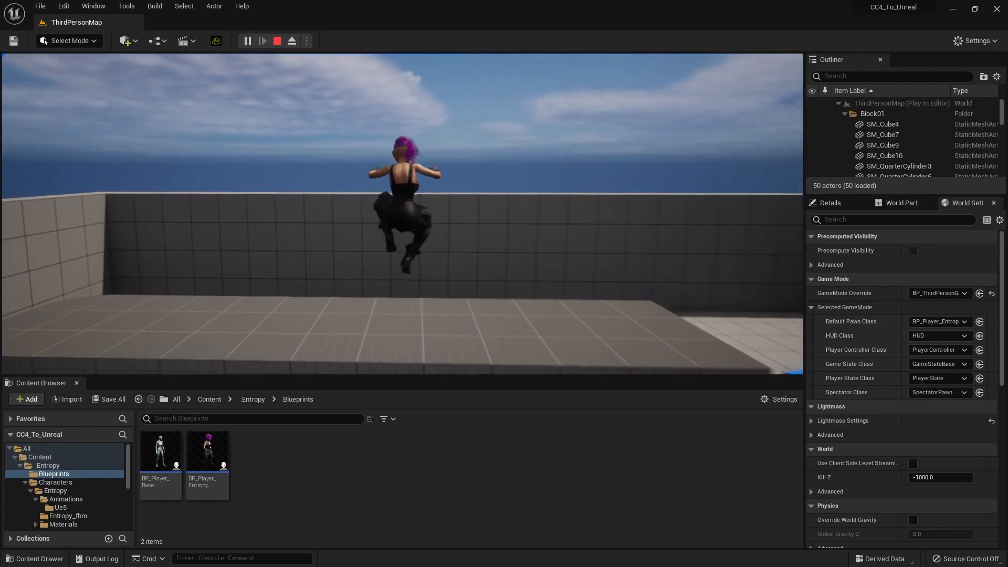
key(d)
key(space)
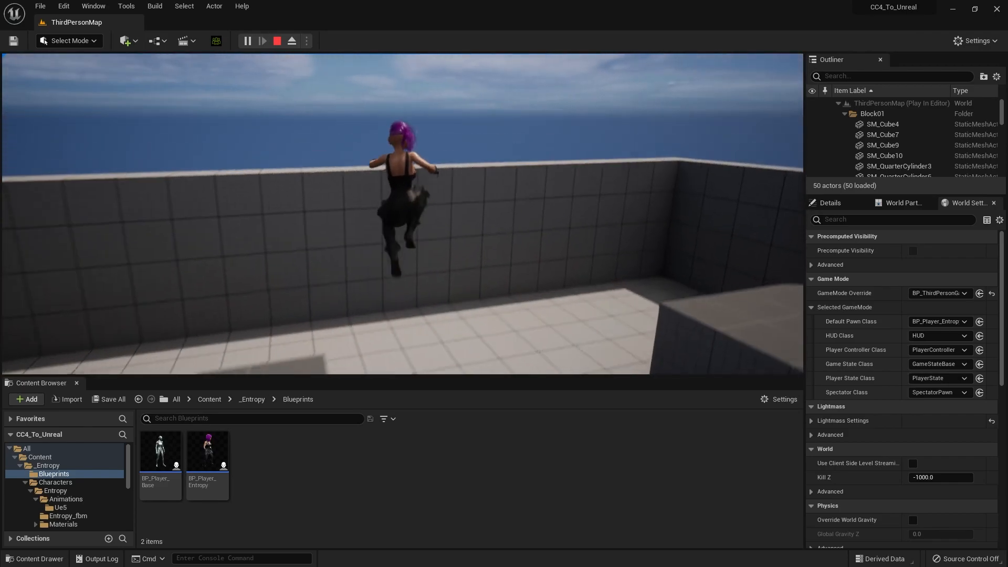
key(s)
key(space)
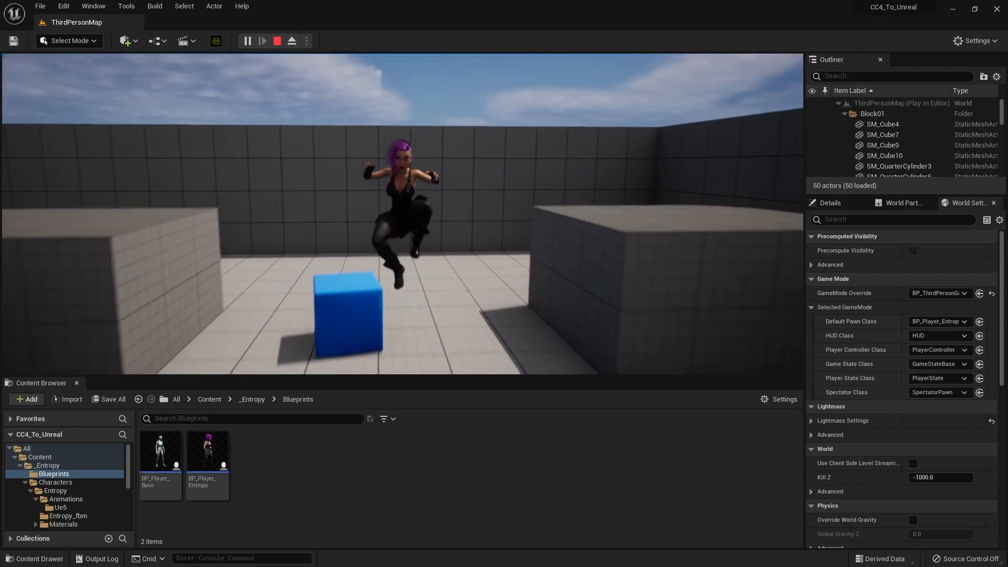
key(shift+F1)
key(Escape)
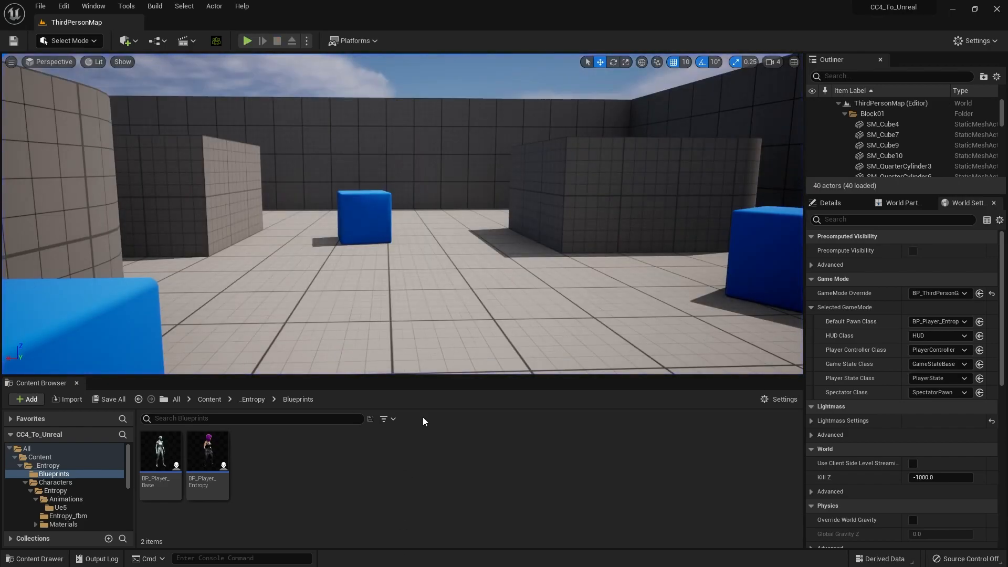
Step: Browse to the Entropy character's Animations/Ue5 folder and open the ABP_Manny animation blueprint
click(90, 482)
scroll(87, 480, down, 2)
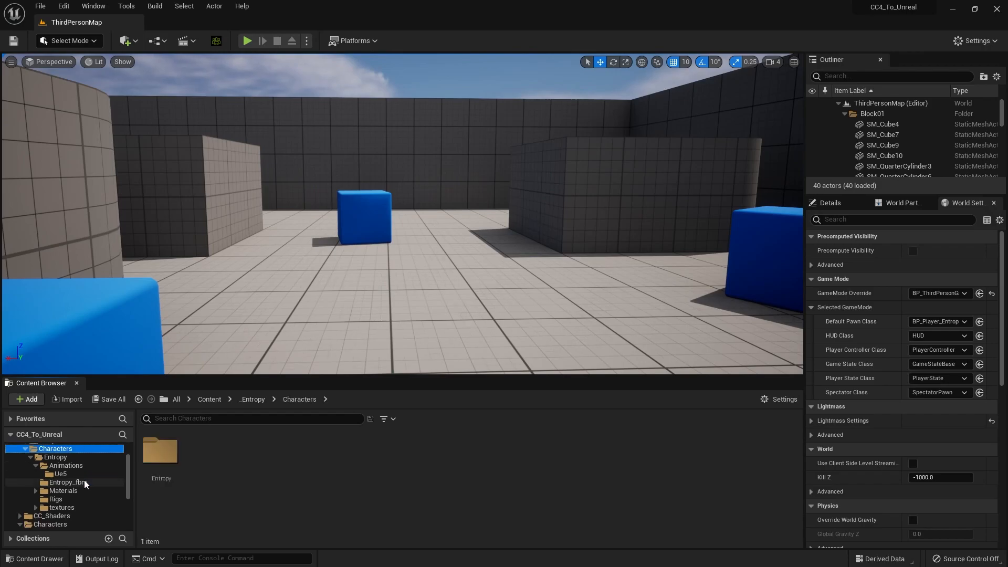
click(96, 467)
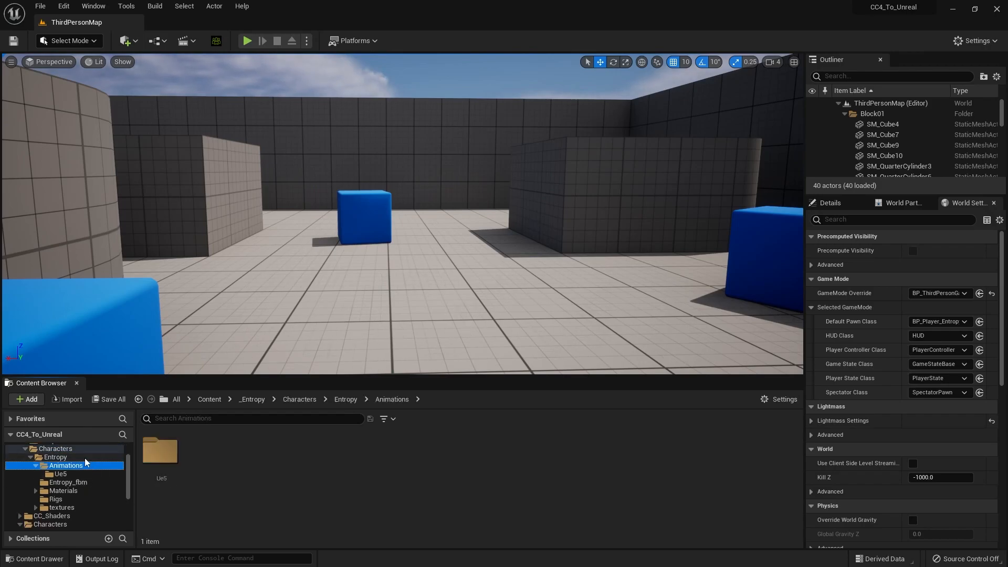
click(84, 457)
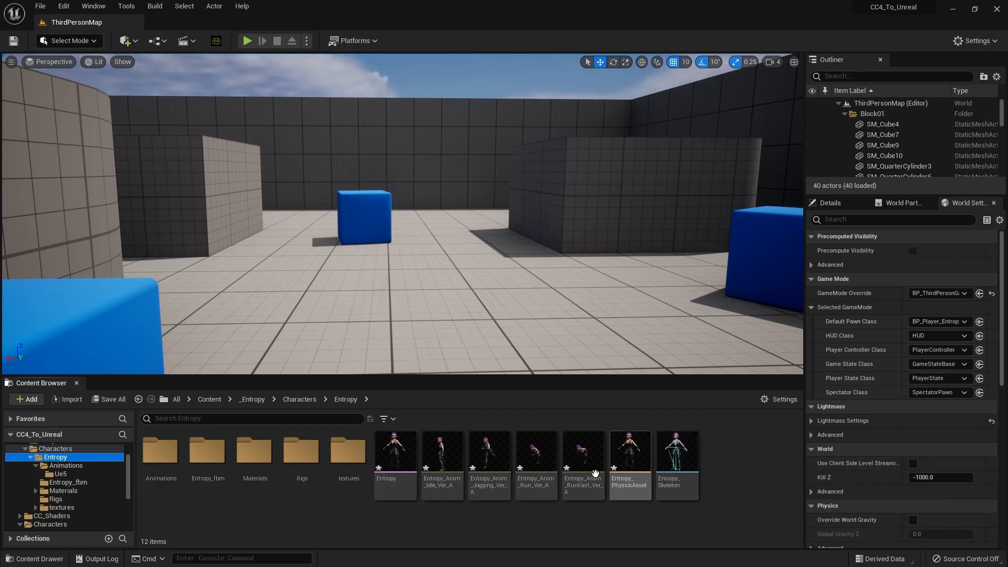
click(84, 467)
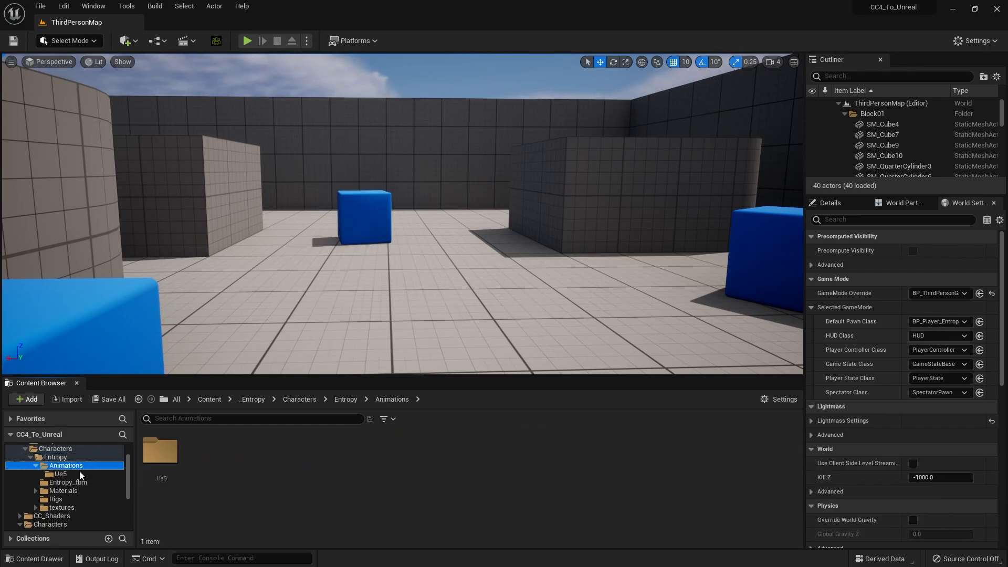
click(85, 473)
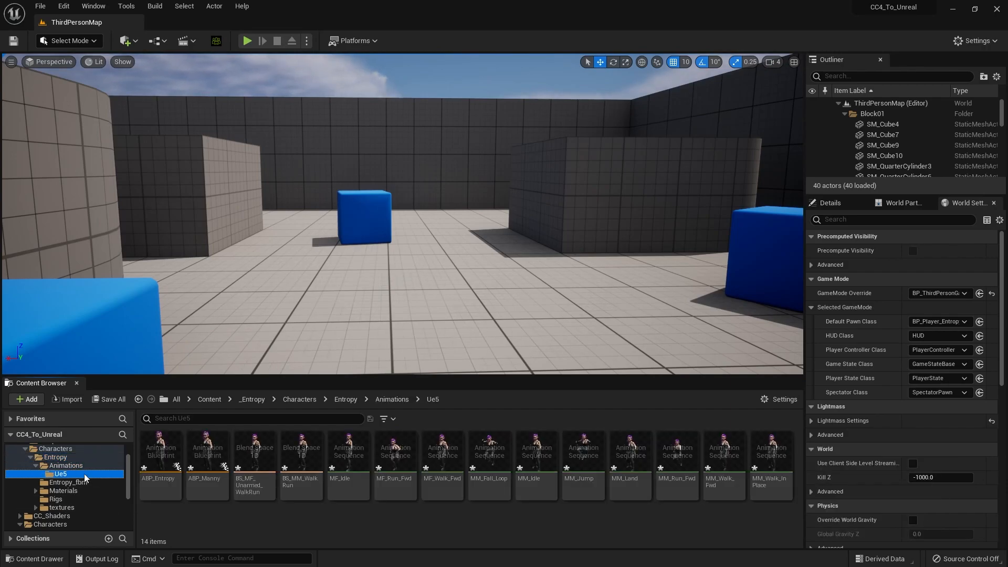
double_click(210, 459)
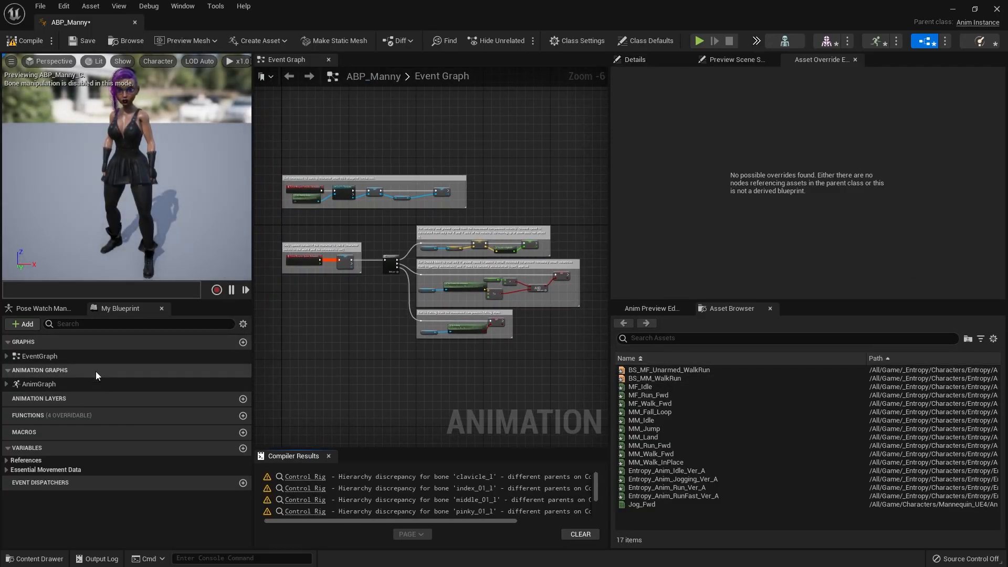
Step: Examine the Control Rig node in ABP_Manny's AnimGraph, including its compiler warnings and Control Rig Class, and close the blueprint
double_click(84, 383)
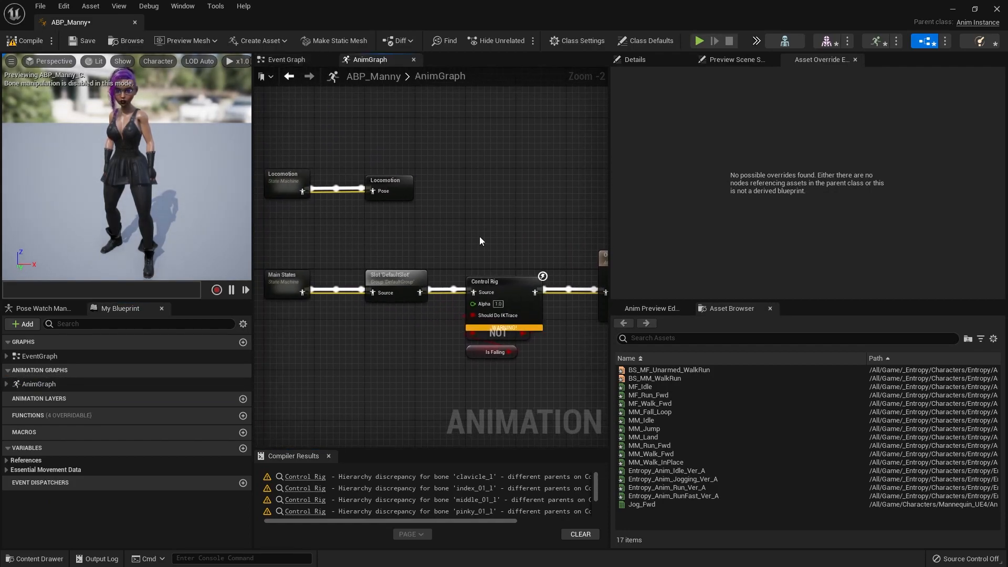
scroll(482, 235, up, 2)
right_drag(499, 261, 457, 160)
click(478, 187)
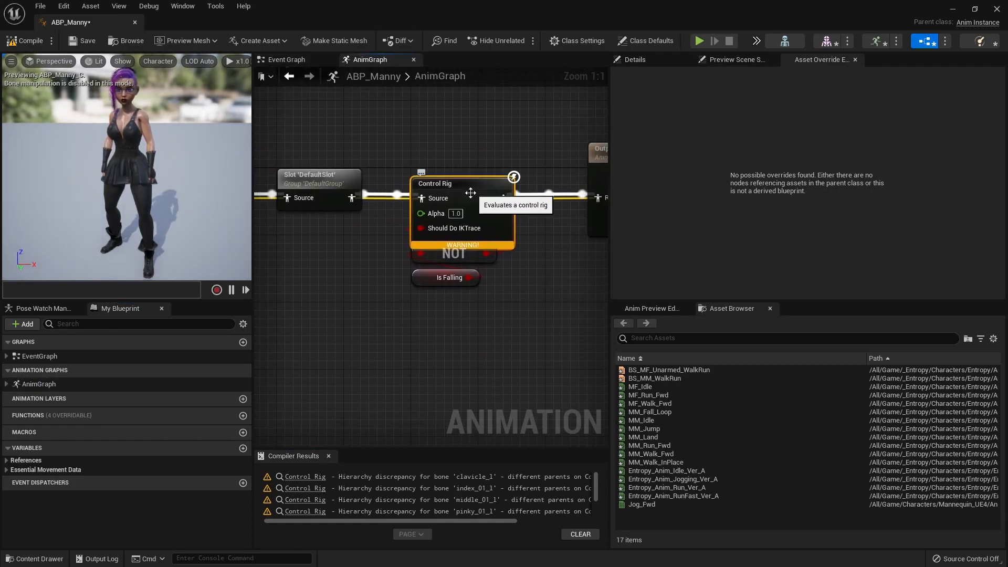
scroll(416, 489, down, 6)
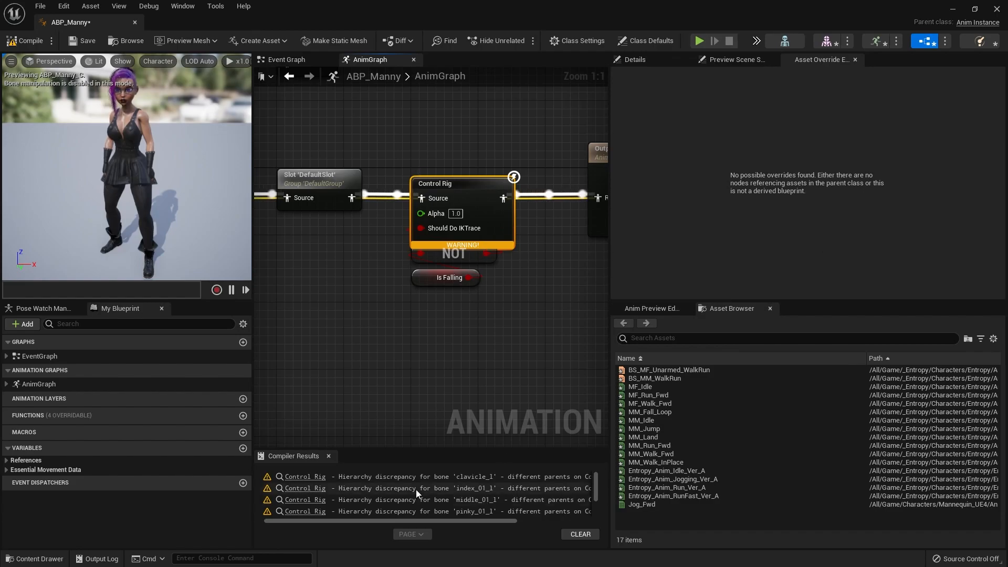
scroll(433, 494, up, 6)
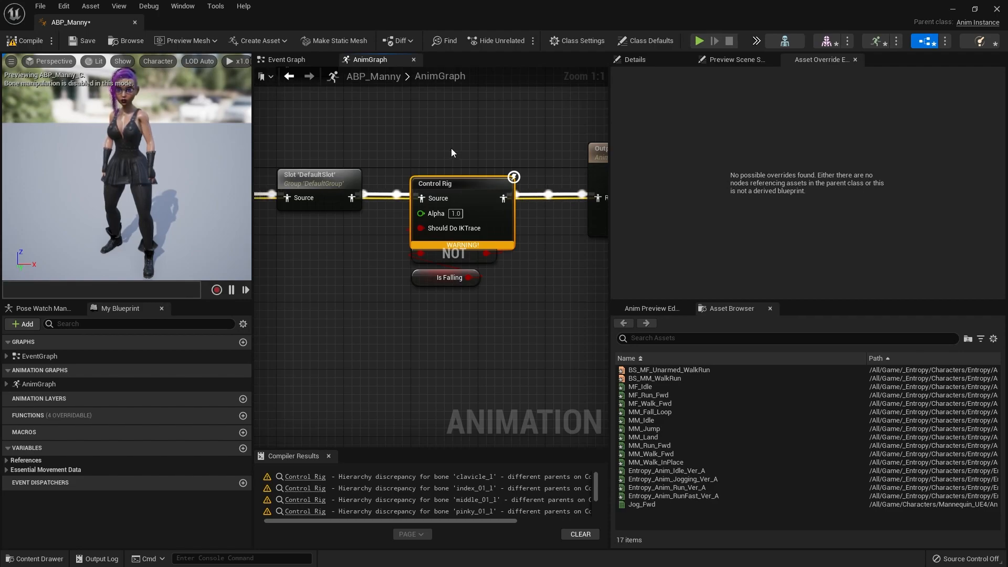
click(634, 60)
scroll(714, 157, down, 5)
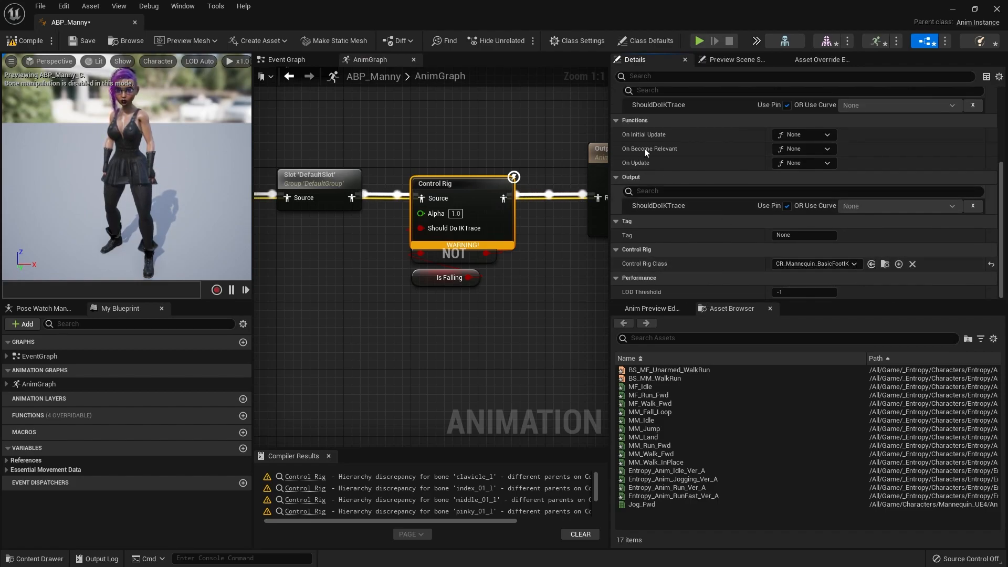
click(136, 22)
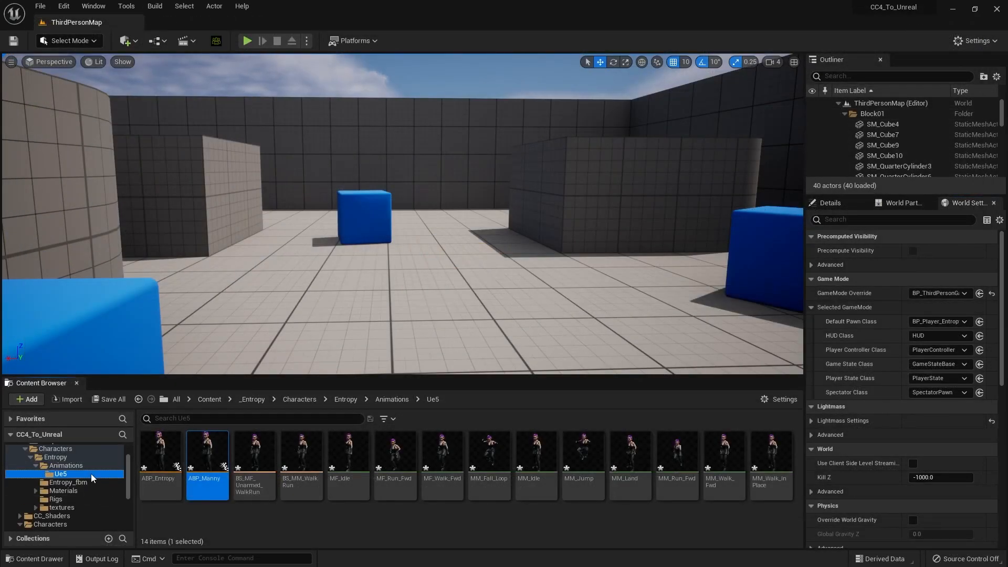
Step: Create a Control Rig asset from the Entropy skeletal mesh in the _Entropy/Characters/Entropy folder
click(83, 457)
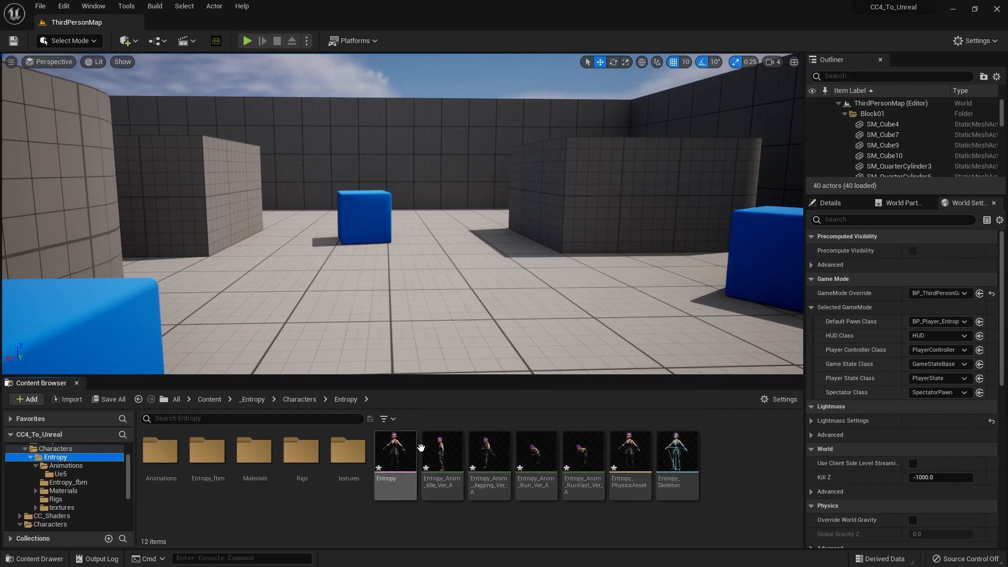
mouse_move(398, 446)
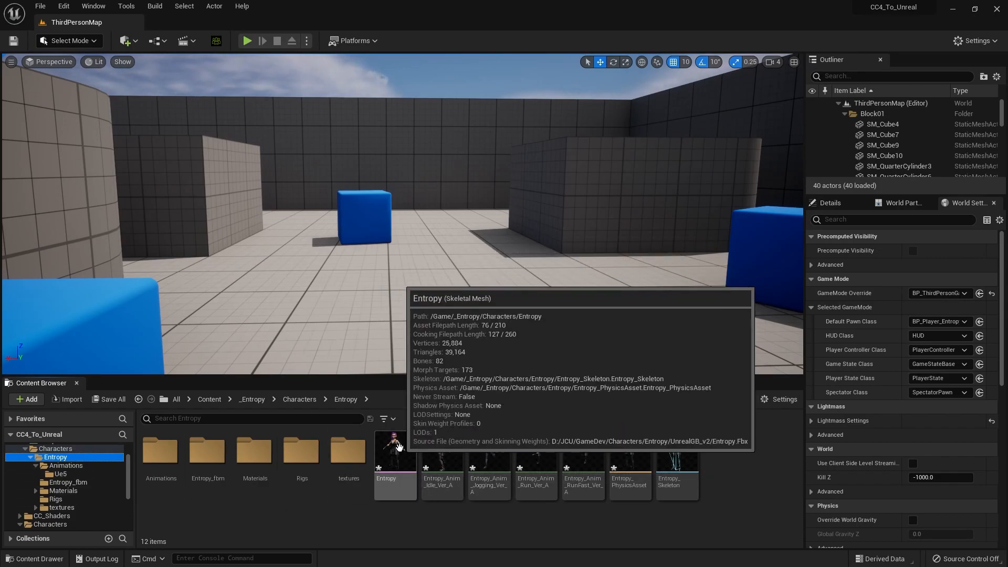
right_click(399, 447)
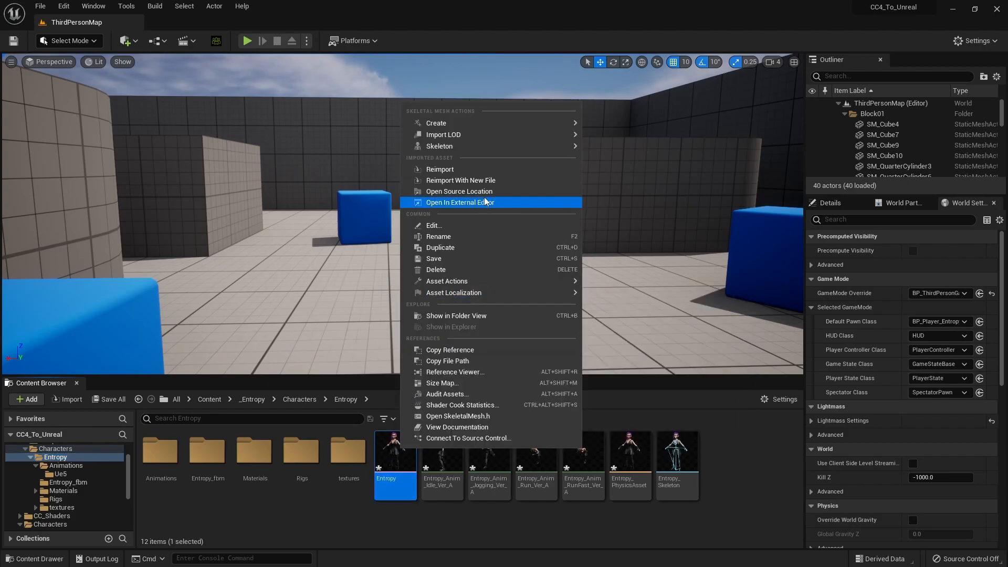
mouse_move(496, 124)
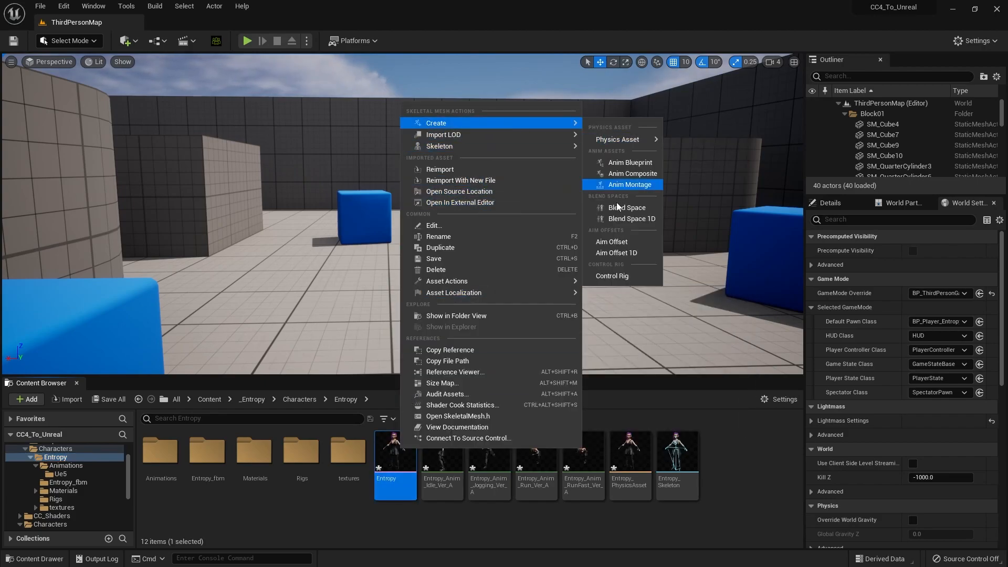
click(613, 275)
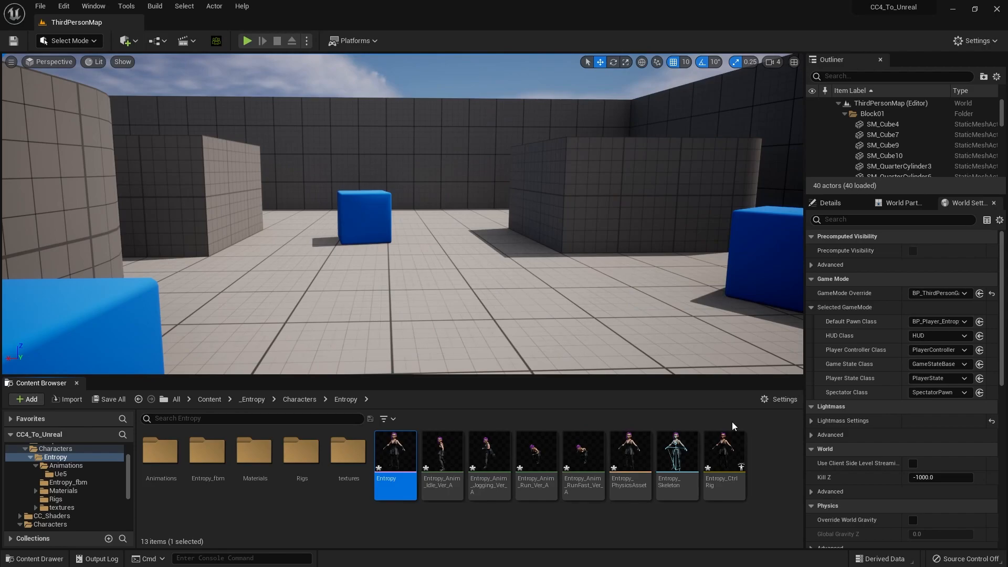
Step: Rename the new control rig as CR_Entropy_FootIK and open it in the Control Rig editor
click(722, 461)
key(F2)
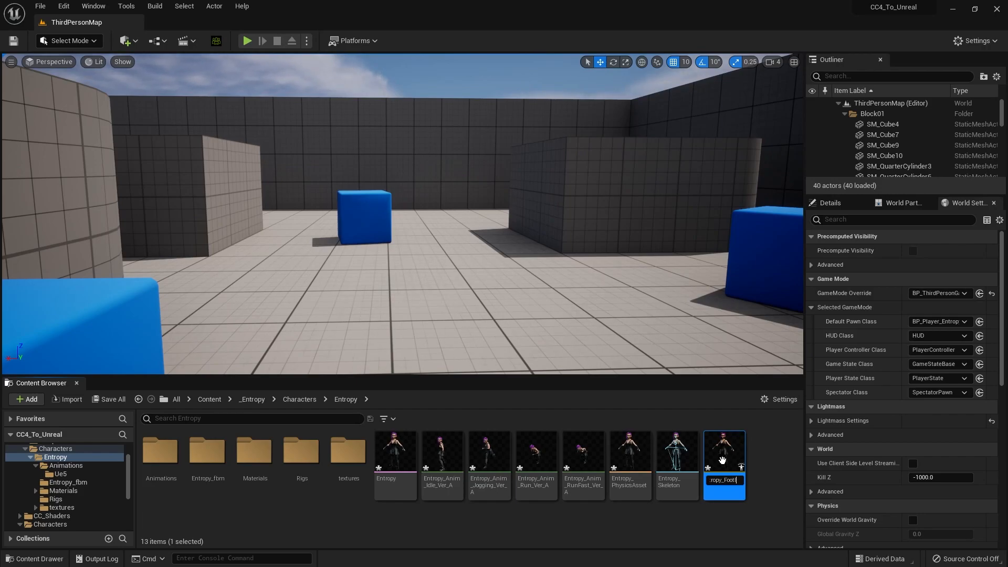
text(CR_Entropy_FootIK)
key(Return)
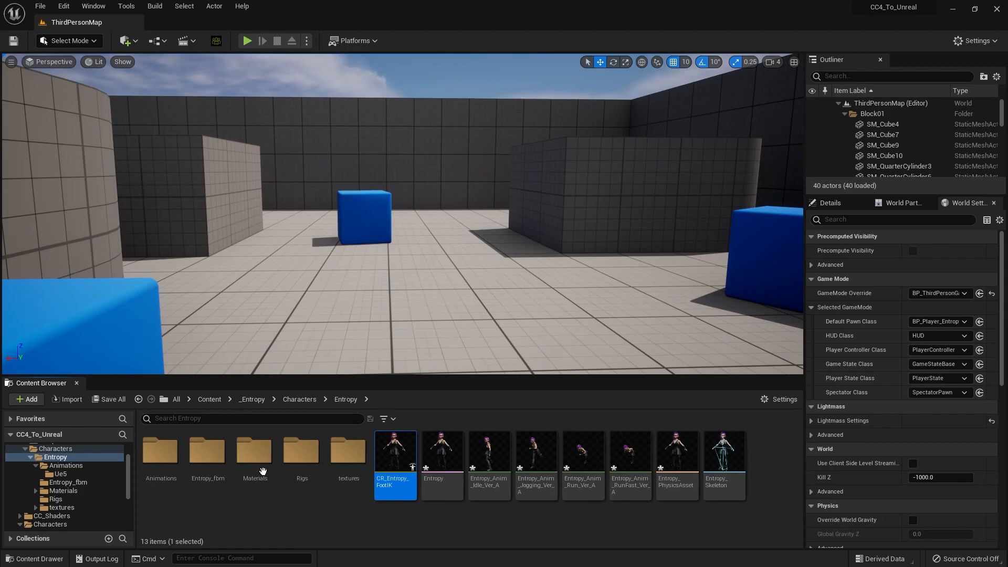
double_click(390, 462)
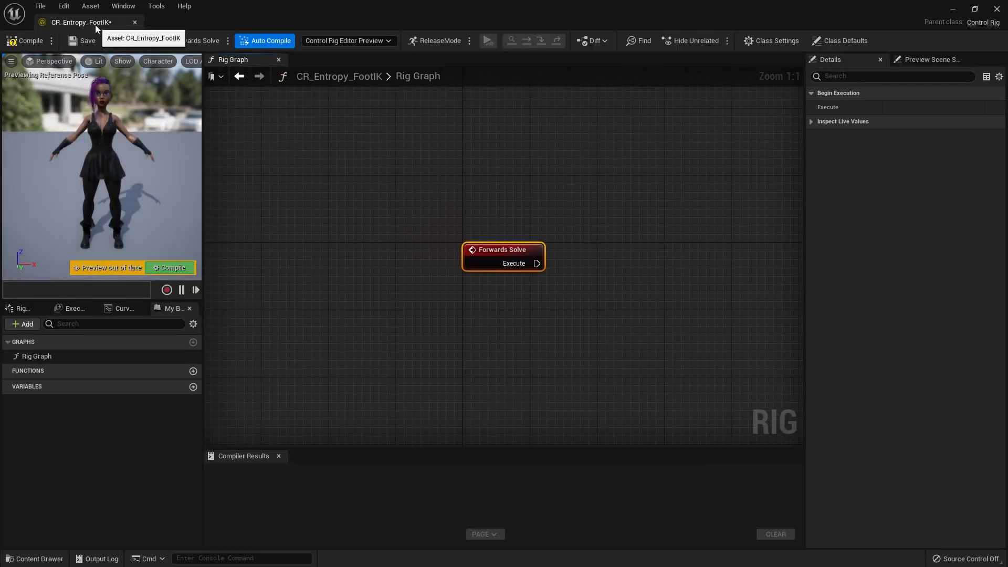
drag(95, 24, 244, 24)
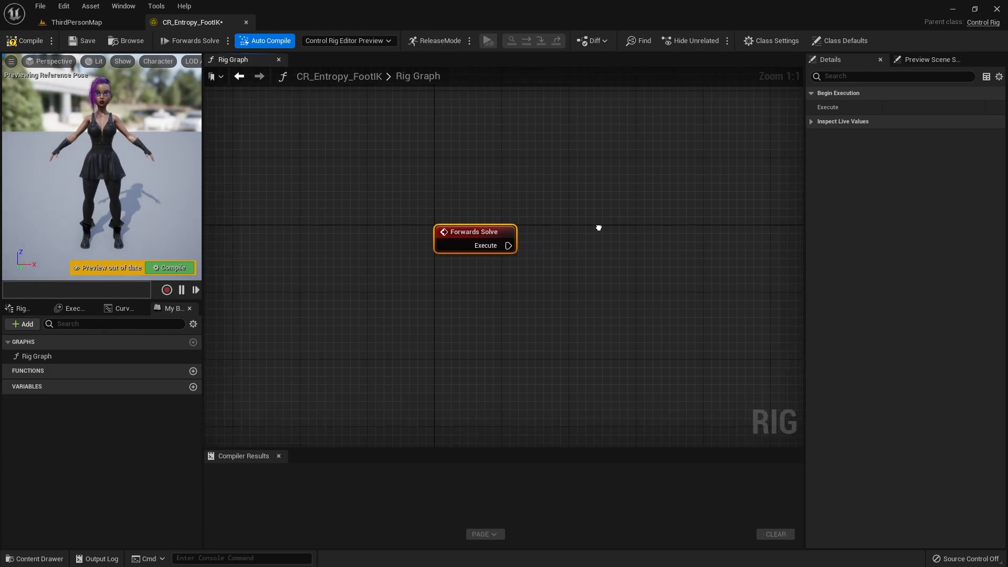
right_drag(612, 234, 452, 240)
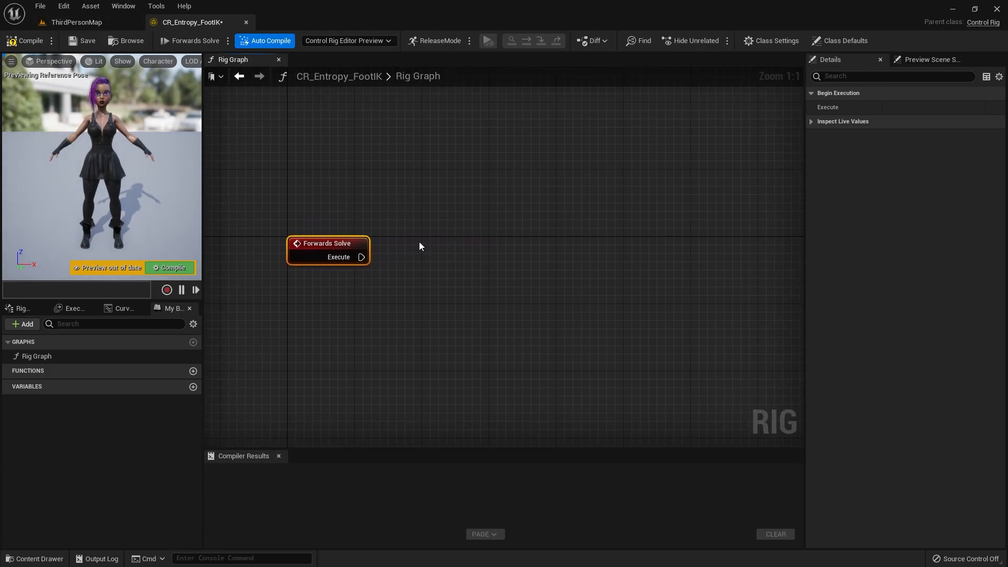
Step: Browse to the Characters/Mannequins/Rigs folder and open the CR_Mannequin_BasicFootIK control rig
click(87, 23)
scroll(96, 490, down, 2)
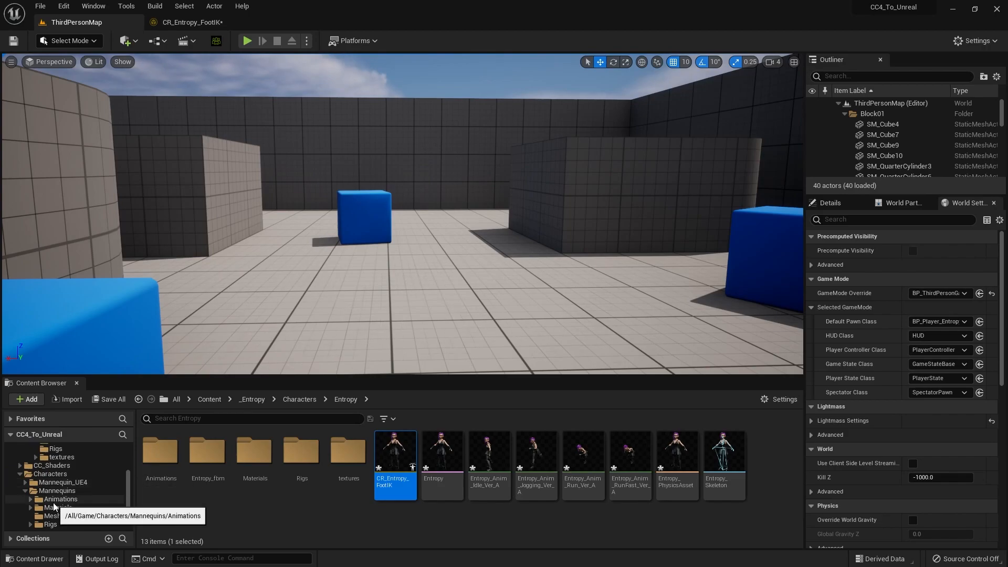
scroll(53, 499, down, 1)
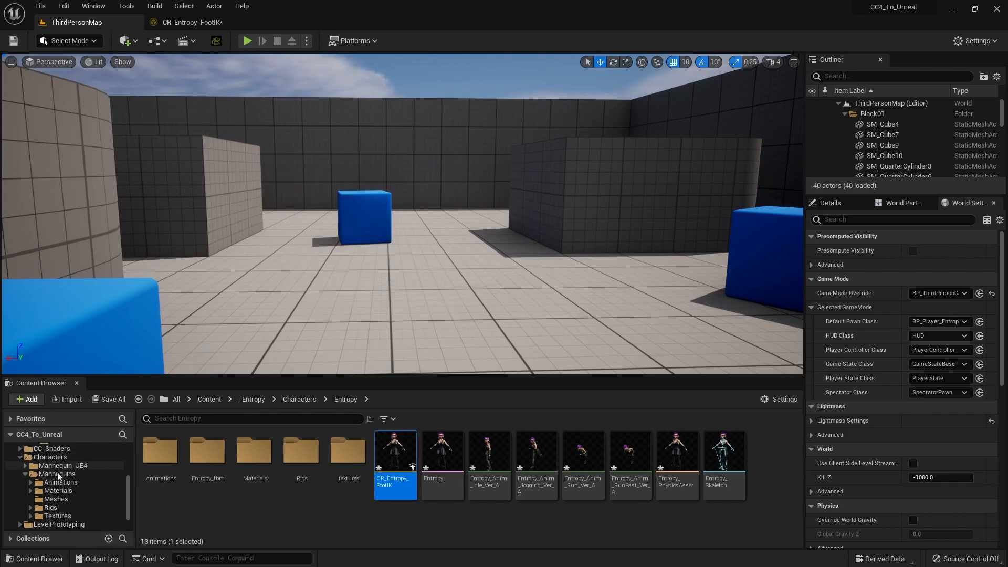
click(62, 509)
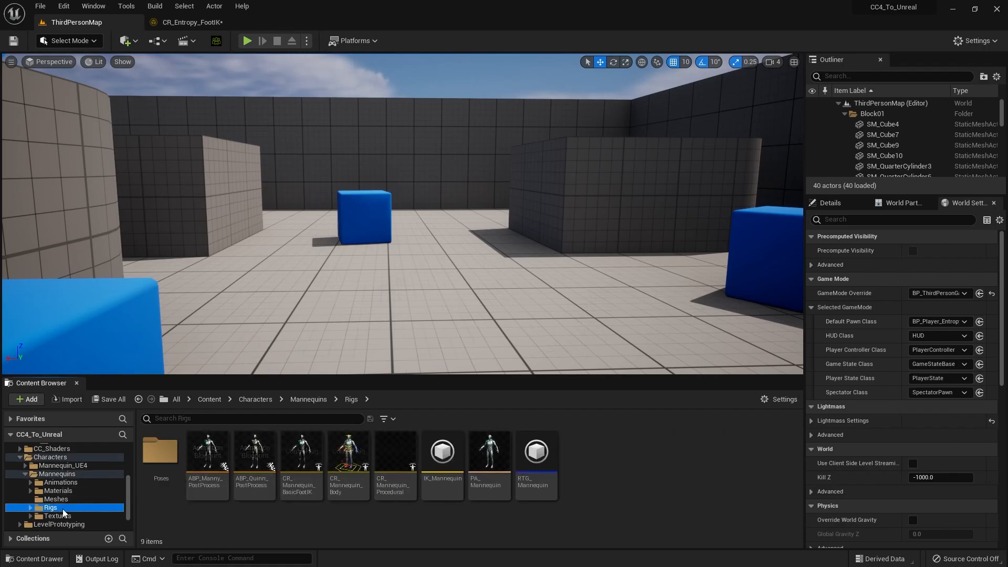
click(51, 457)
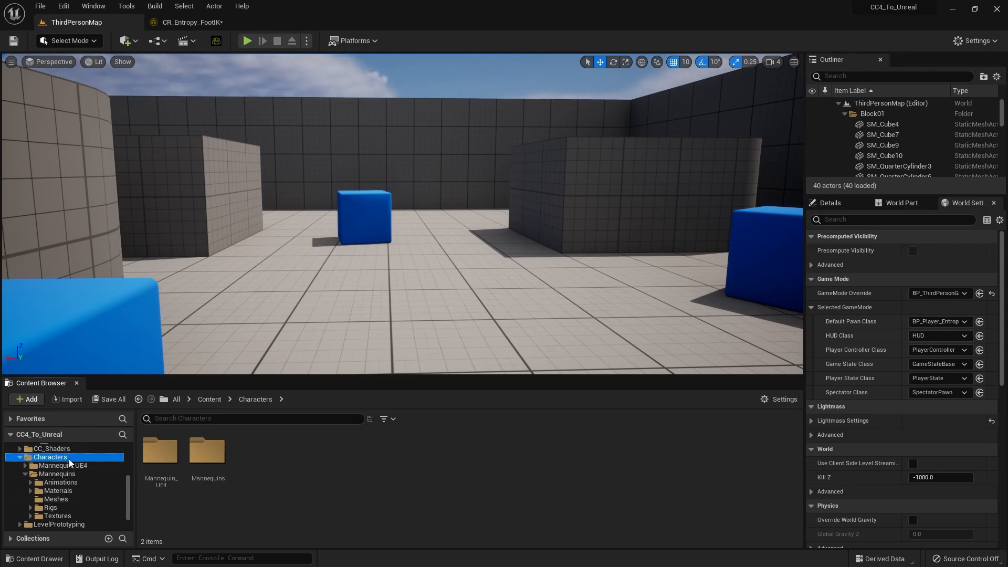
click(66, 507)
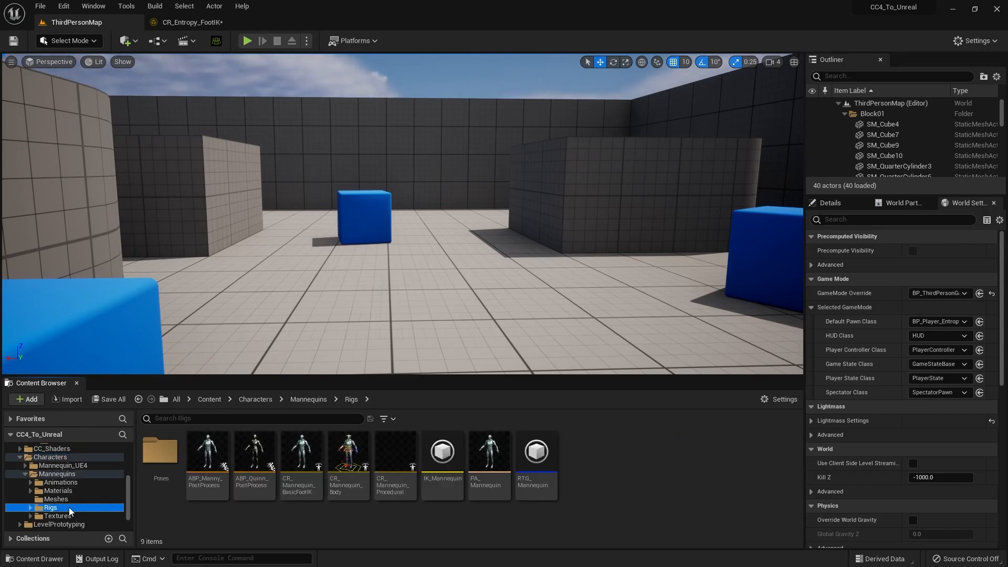
mouse_move(303, 466)
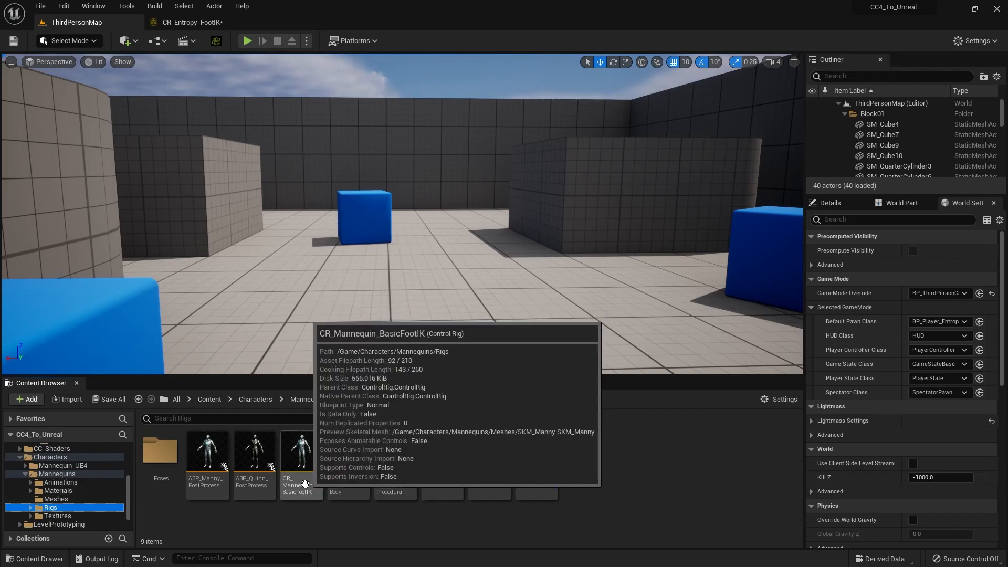
click(303, 466)
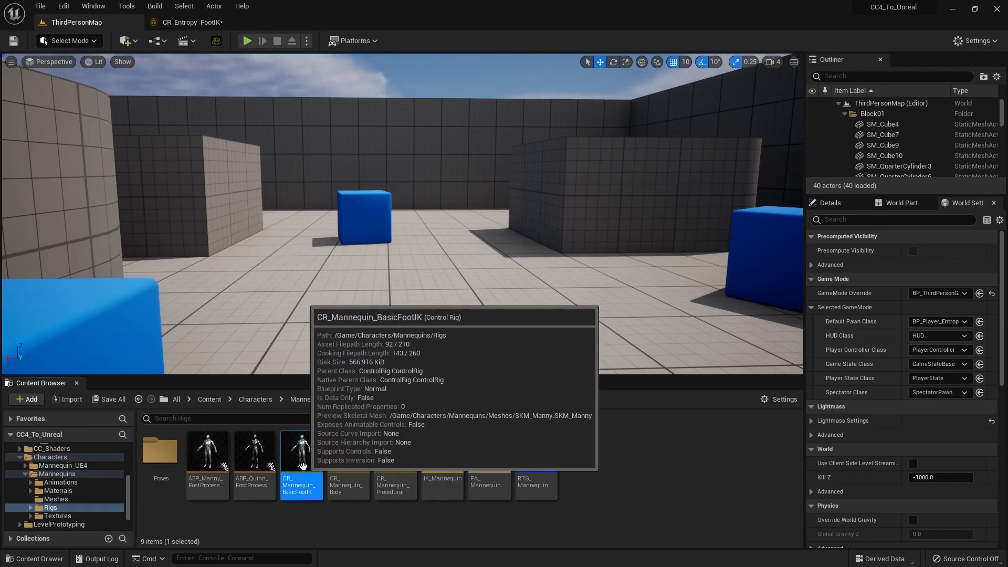
double_click(303, 466)
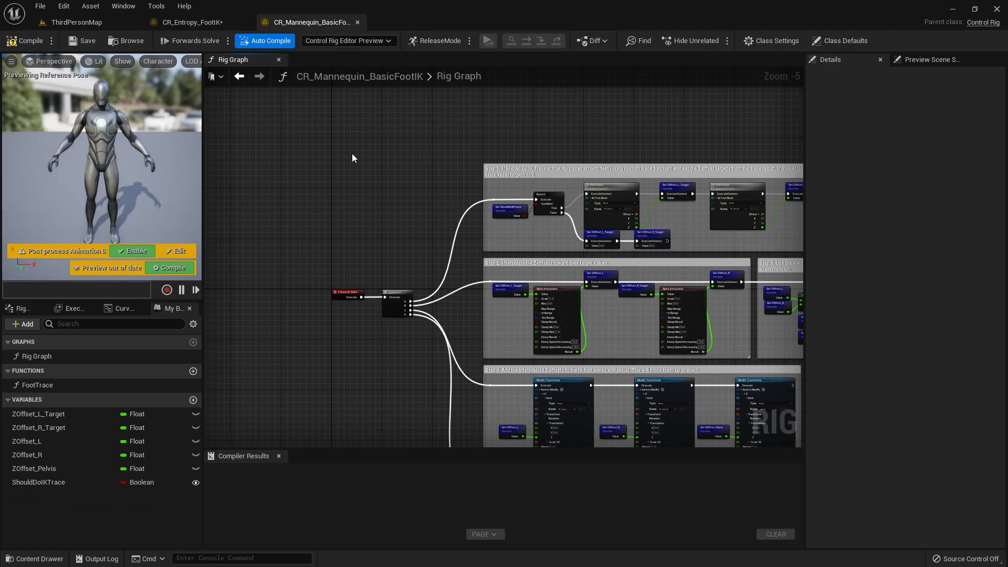
right_drag(320, 135, 332, 111)
scroll(341, 170, down, 2)
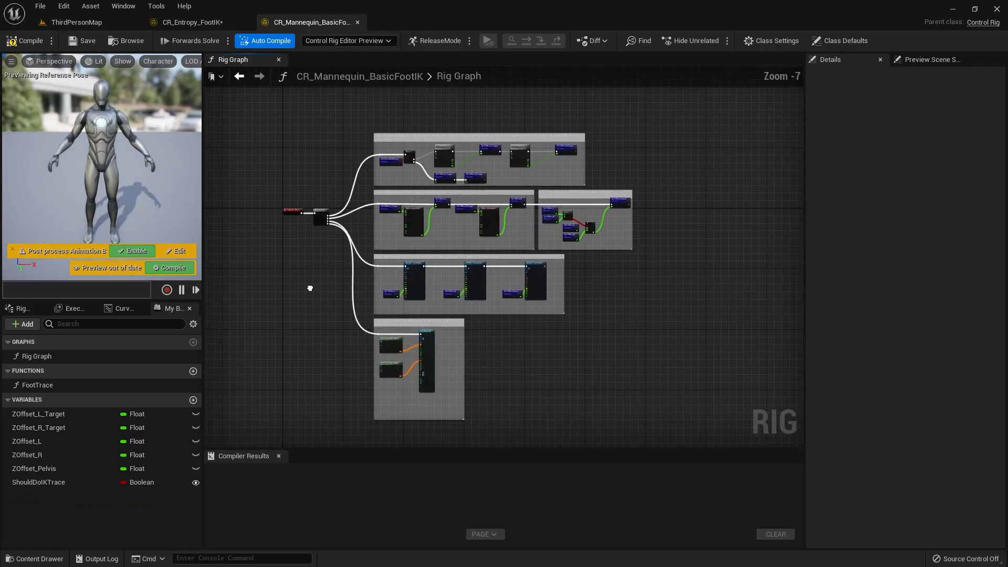
Step: Copy the ZOffset_L_Target variable from CR_Mannequin_BasicFootIK into the CR_Entropy_FootIK control rig
click(47, 414)
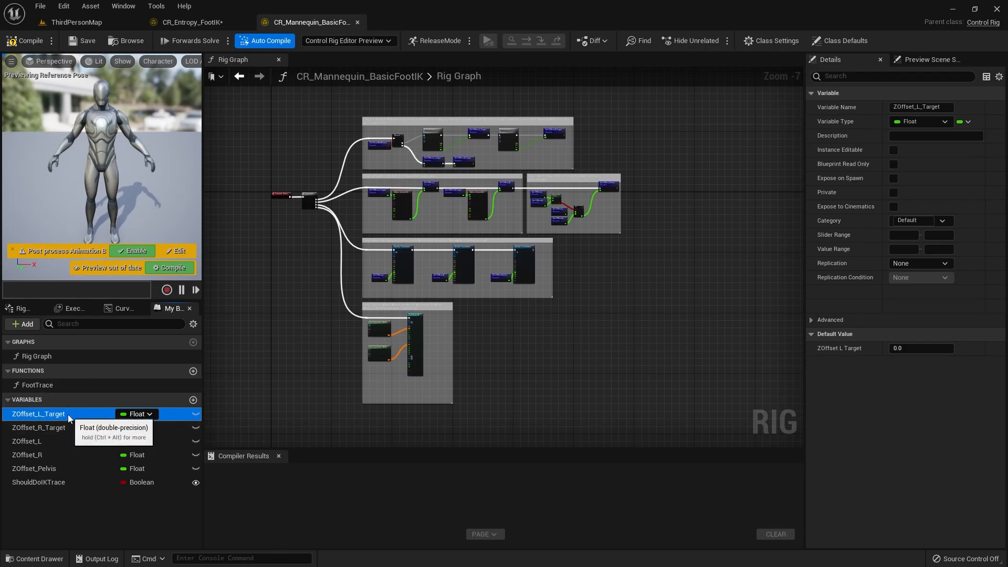
right_click(68, 414)
click(22, 414)
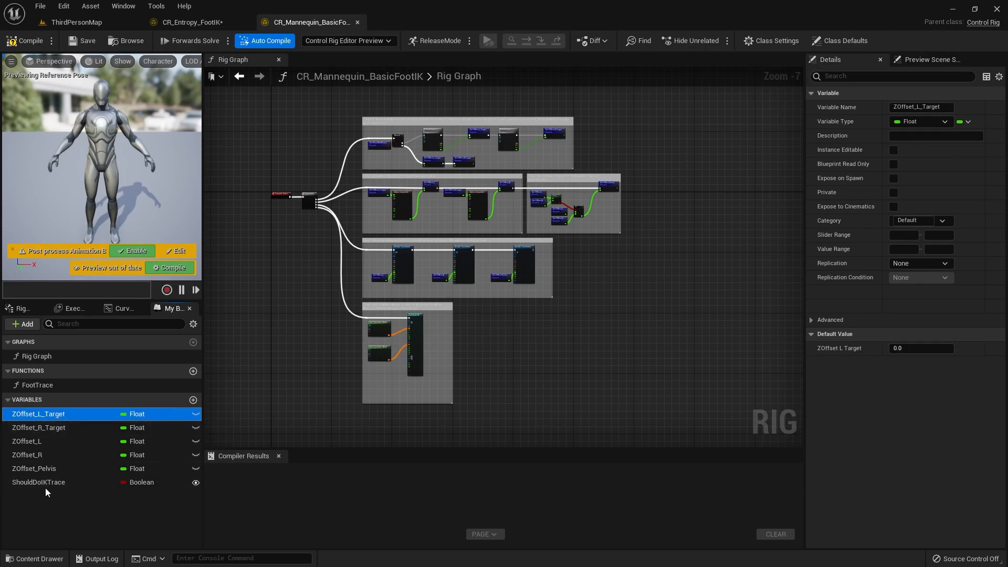
right_click(39, 419)
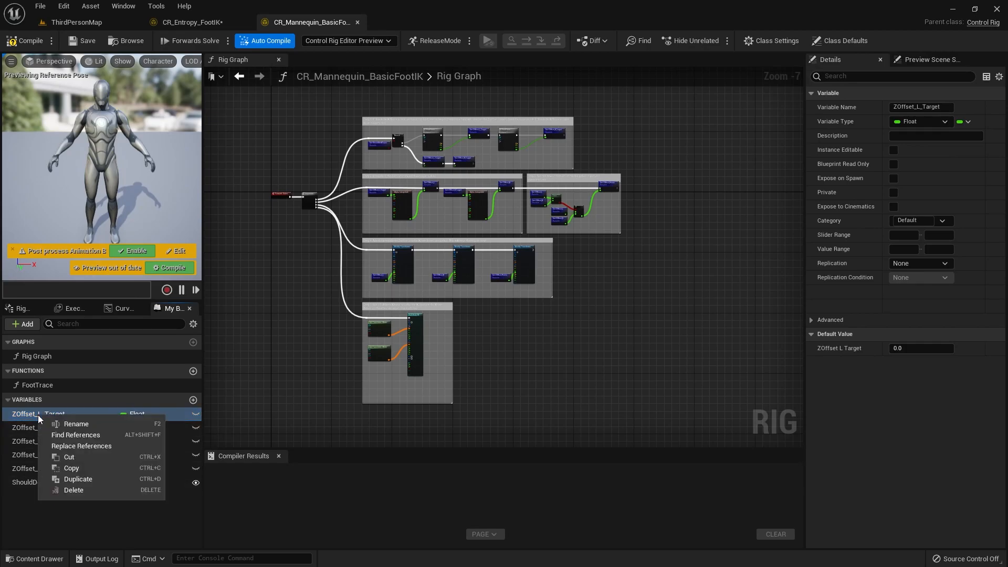
click(81, 467)
click(219, 22)
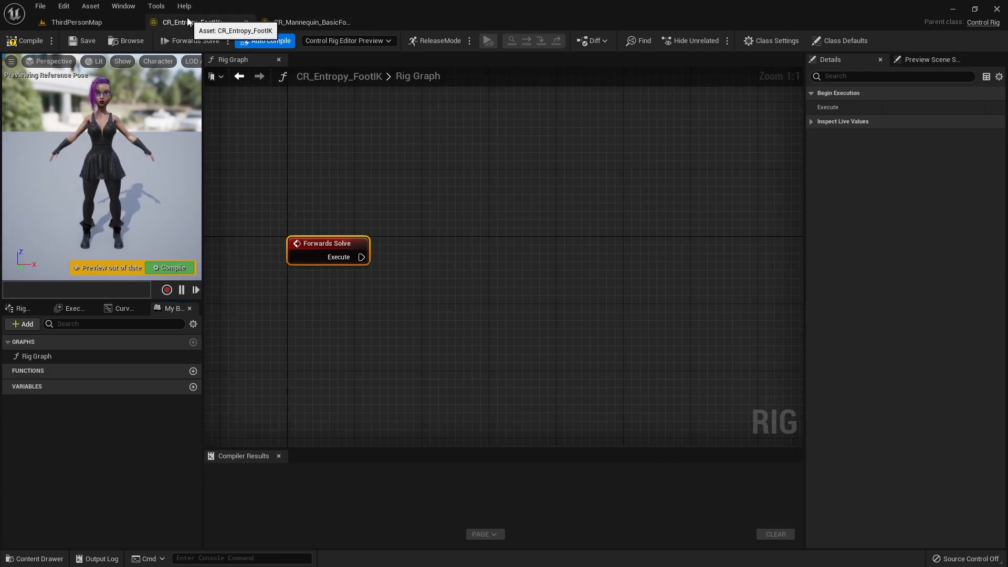
right_click(77, 424)
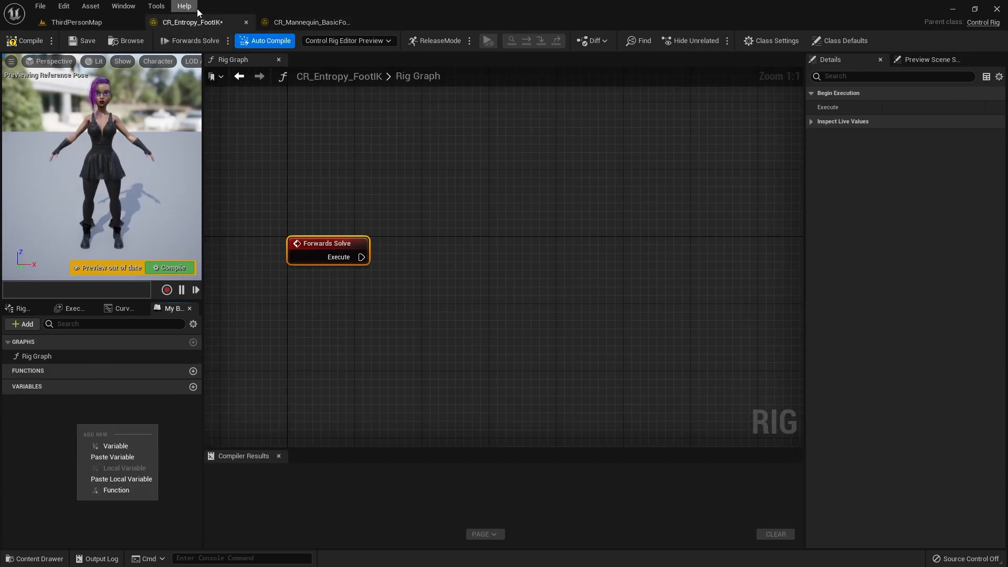
click(114, 458)
Step: Copy the ZOffset_R_Target variable from CR_Mannequin_BasicFootIK into the CR_Entropy_FootIK control rig
click(288, 27)
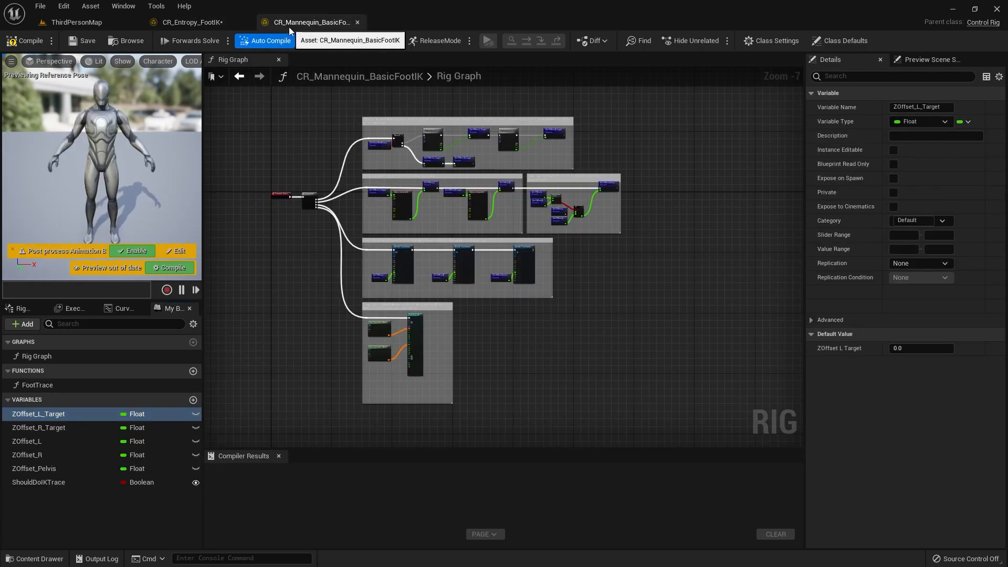
click(79, 427)
right_click(79, 428)
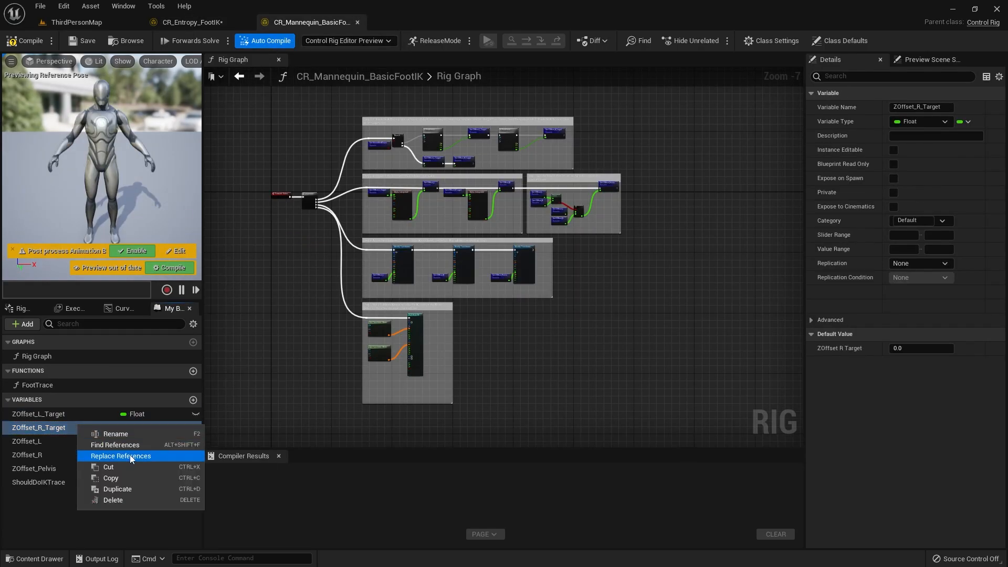
click(131, 478)
click(192, 22)
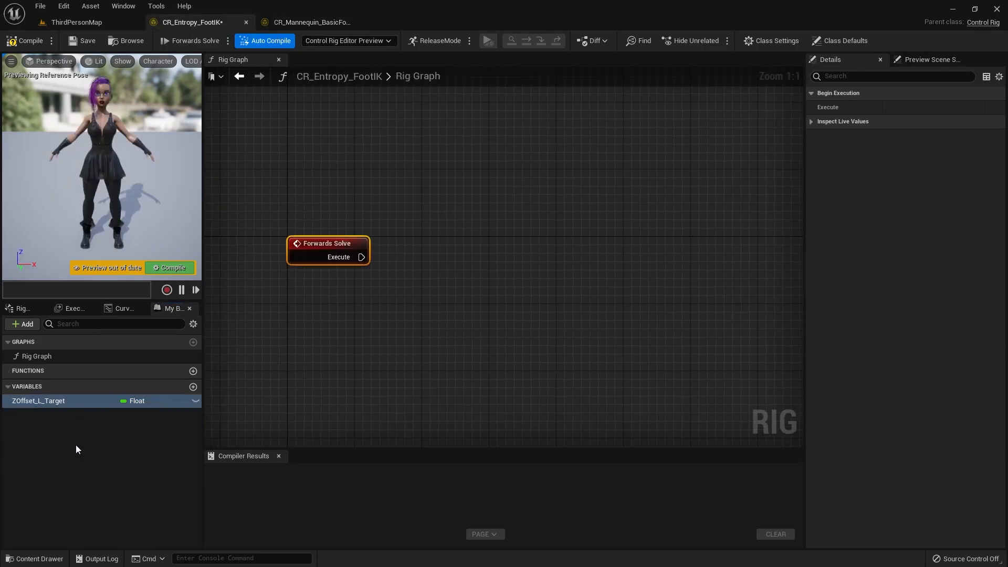
right_click(82, 400)
click(67, 467)
right_click(66, 467)
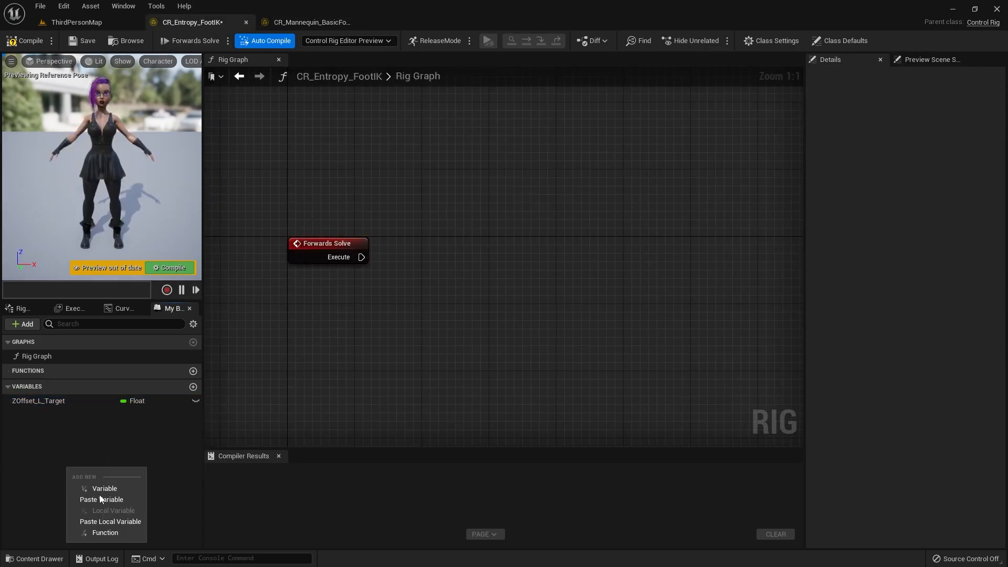
click(96, 488)
Step: Copy the ZOffset_L variable from CR_Mannequin_BasicFootIK into the CR_Entropy_FootIK control rig
click(312, 23)
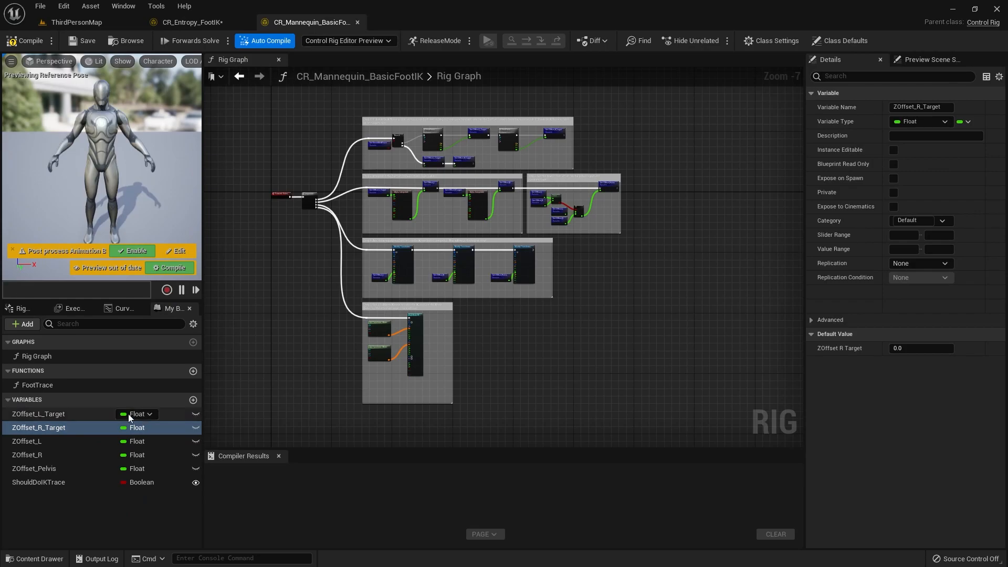
click(71, 442)
right_click(71, 442)
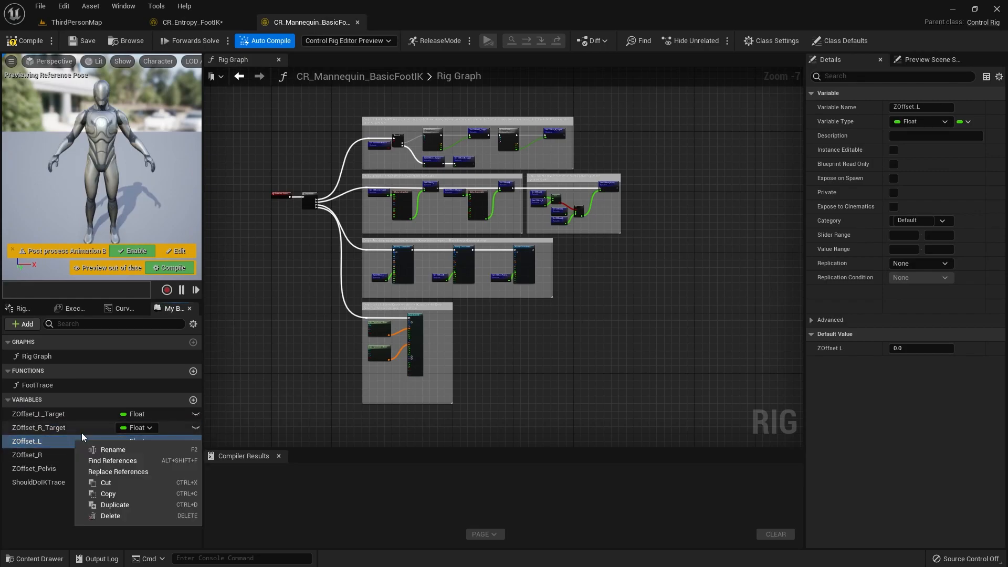
click(121, 493)
click(209, 24)
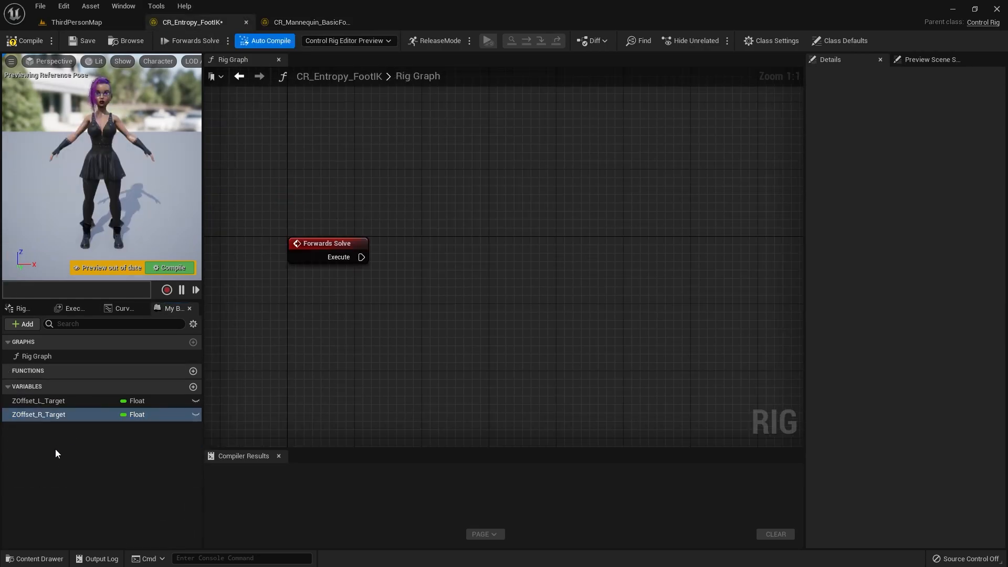
right_click(62, 462)
click(86, 495)
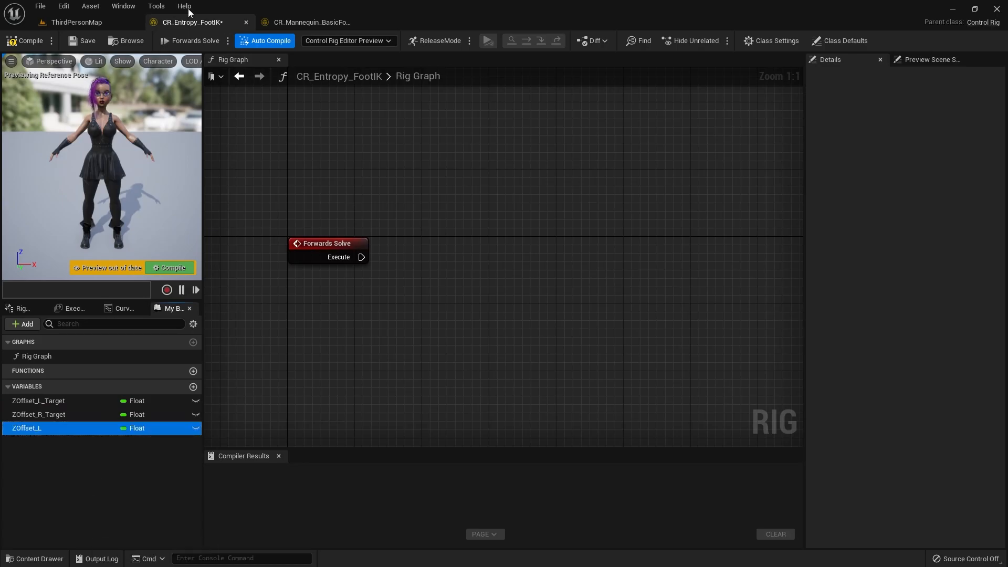
Step: Copy the ZOffset_R and ZOffset_Pelvis variables from CR_Mannequin_BasicFootIK into the CR_Entropy_FootIK control rig
click(310, 22)
click(194, 23)
right_click(65, 484)
click(90, 516)
click(310, 23)
right_click(61, 472)
click(105, 526)
click(197, 24)
right_click(58, 483)
click(85, 516)
Step: Copy the ShouldDoIKTrace variable from CR_Mannequin_BasicFootIK into CR_Entropy_FootIK, and compile and save the Entropy rig
right_click(49, 483)
click(87, 454)
click(210, 25)
right_click(81, 516)
click(125, 475)
click(56, 503)
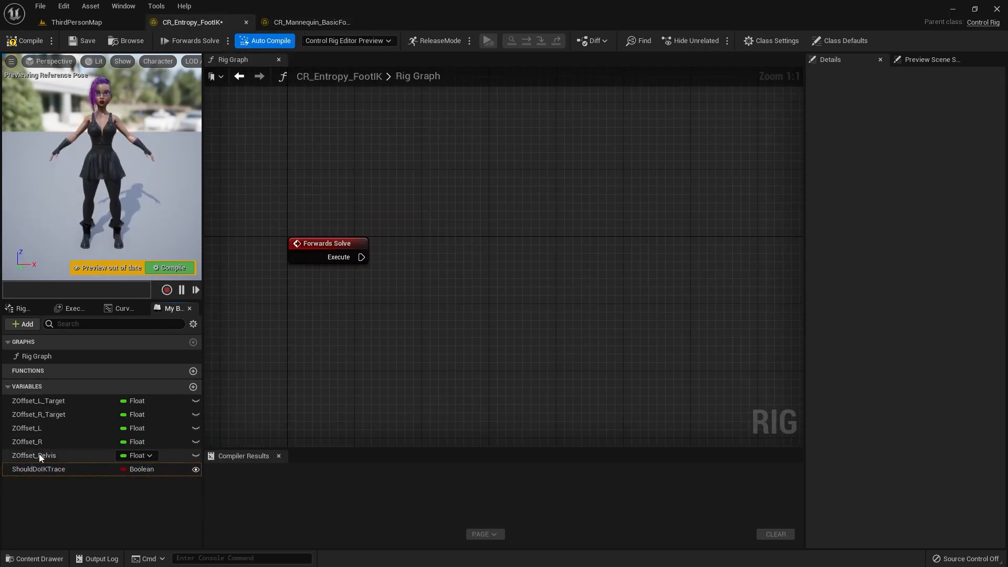
click(25, 42)
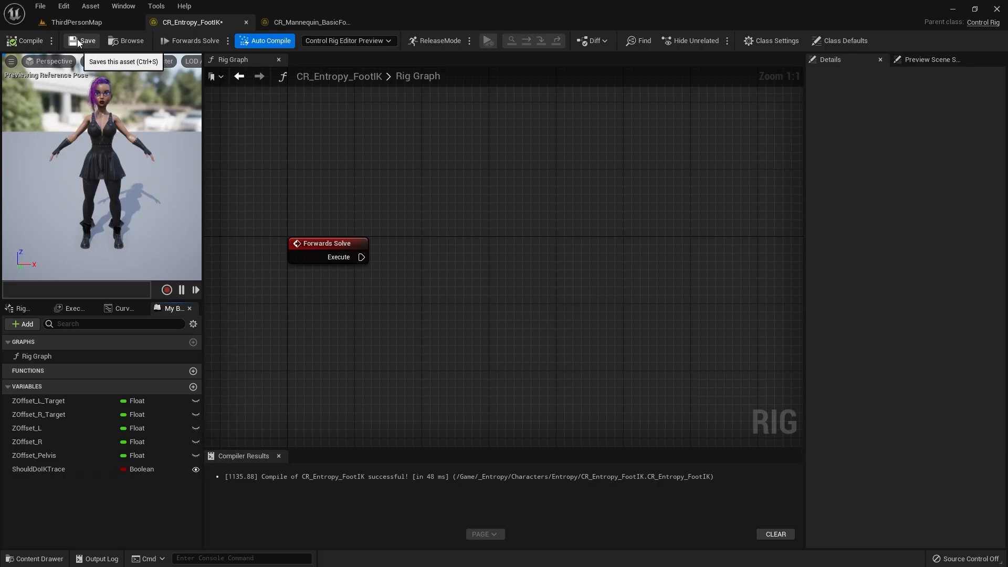
click(82, 42)
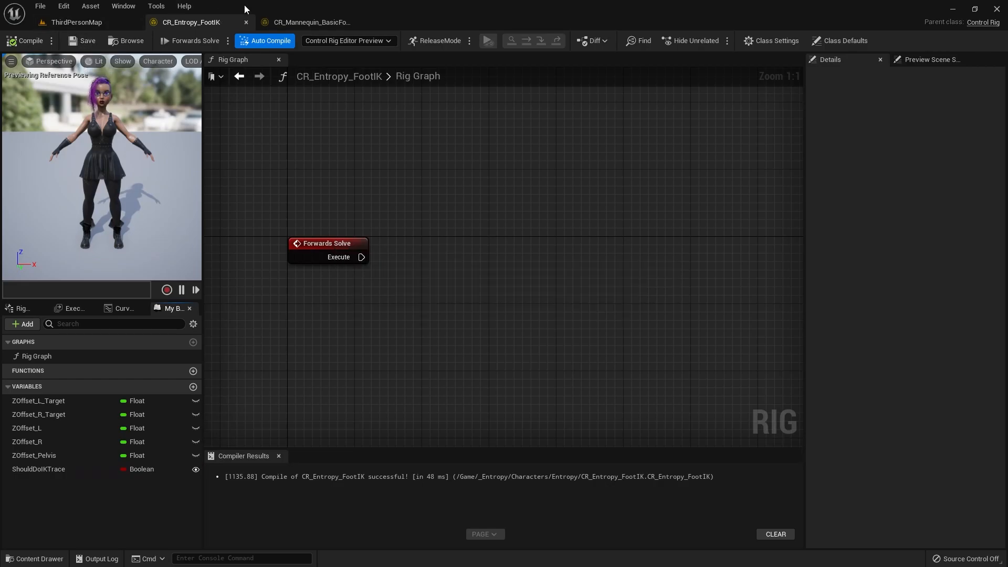
Step: Copy the full node graph from CR_Mannequin_BasicFootIK into the CR_Entropy_FootIK Rig Graph, localizing the FootTrace function
click(302, 23)
drag(700, 425, 308, 101)
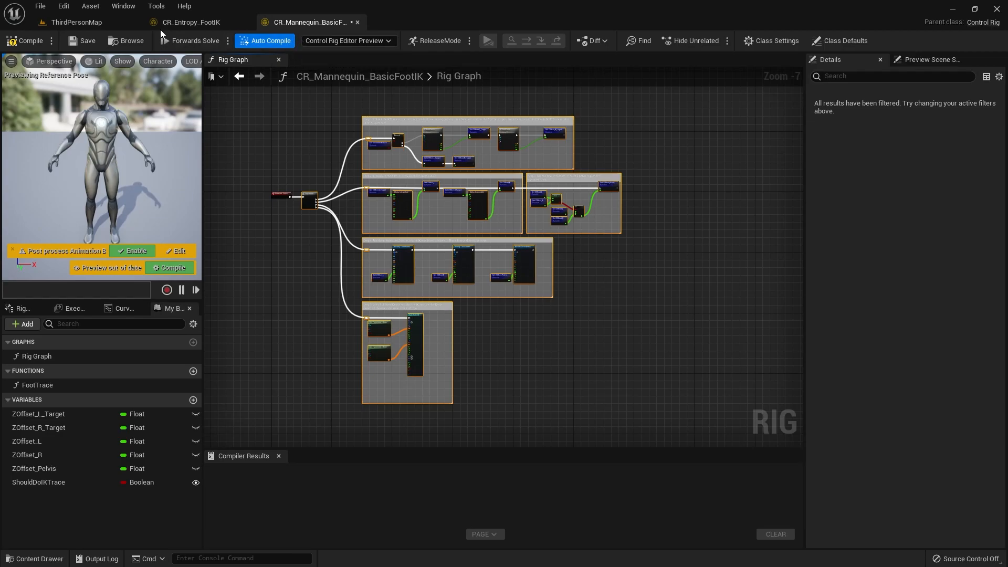
click(195, 22)
scroll(455, 245, down, 5)
scroll(684, 204, up, 1)
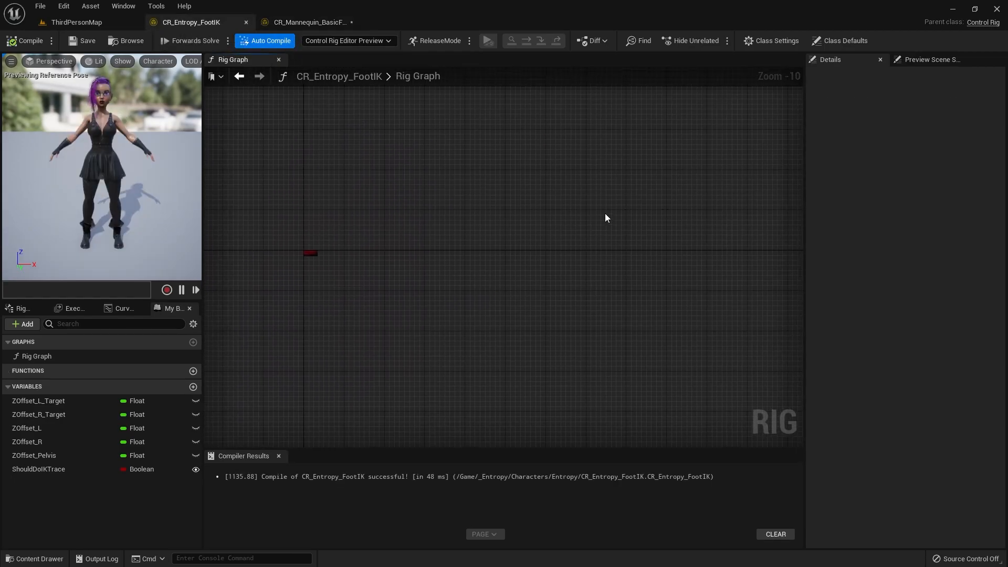
key(ctrl+v)
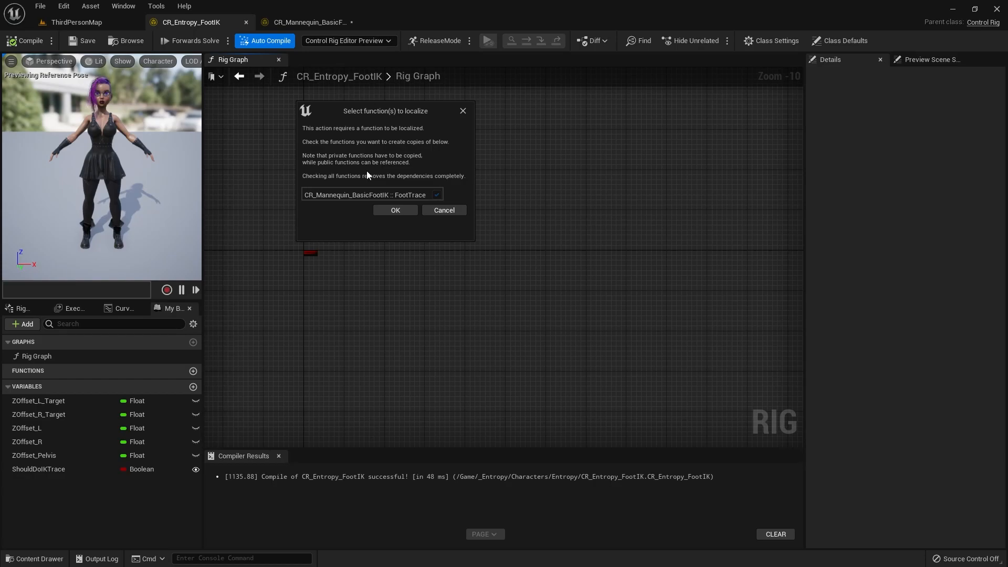
click(408, 211)
Step: Connect Forwards Solve to the pasted Sequence node in CR_Entropy_FootIK and compile the rig
drag(546, 122, 453, 200)
scroll(291, 270, up, 10)
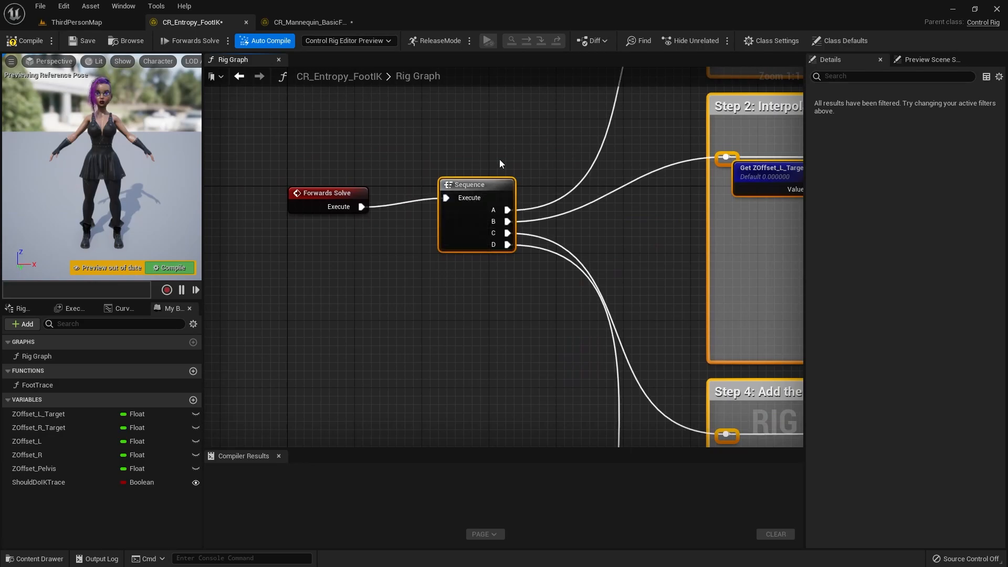
scroll(526, 129, down, 7)
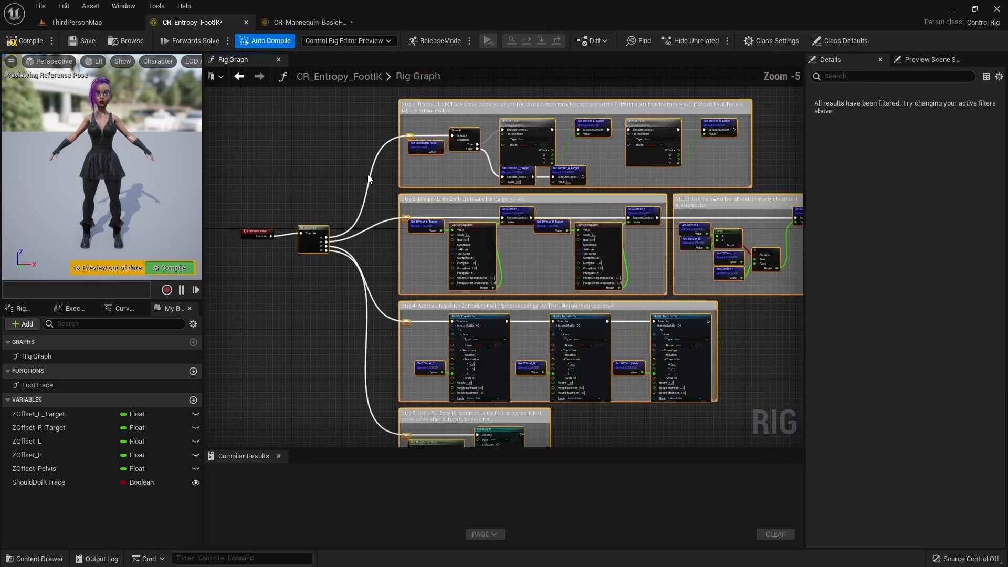
click(34, 45)
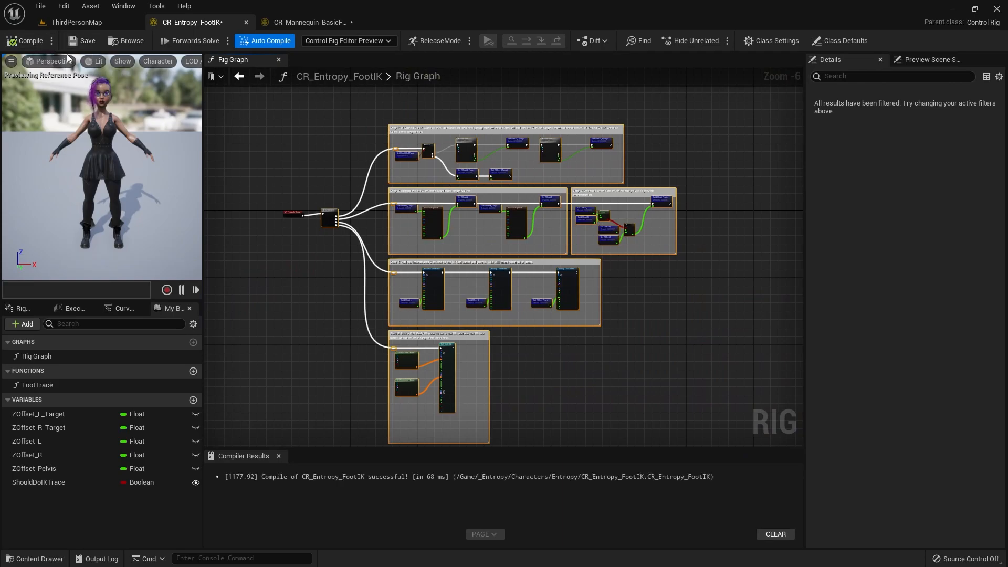
Step: Set the bone names of the two FootTrace nodes in Step 1 to ik_foot_l and ik_foot_r
scroll(465, 150, up, 4)
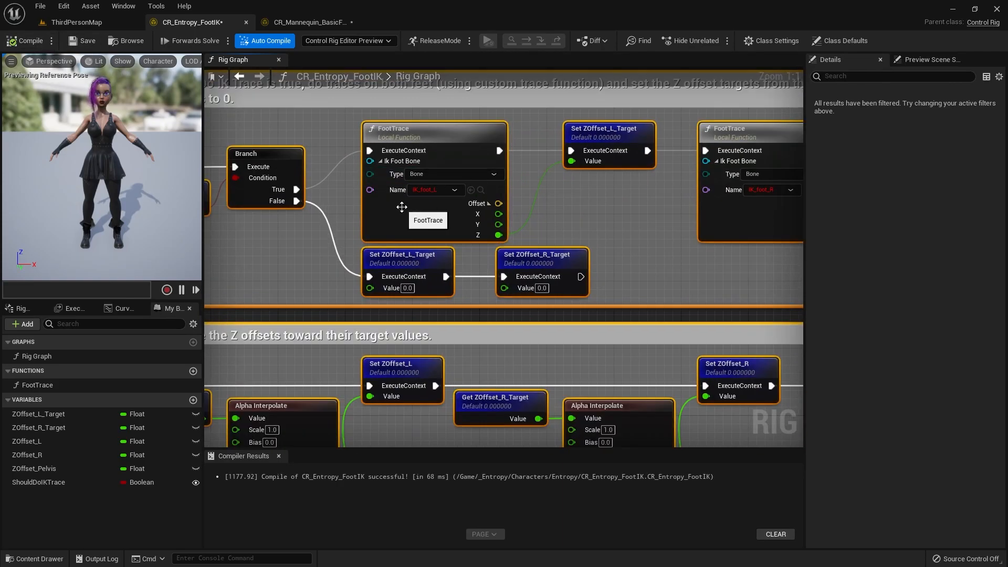
scroll(573, 189, up, 2)
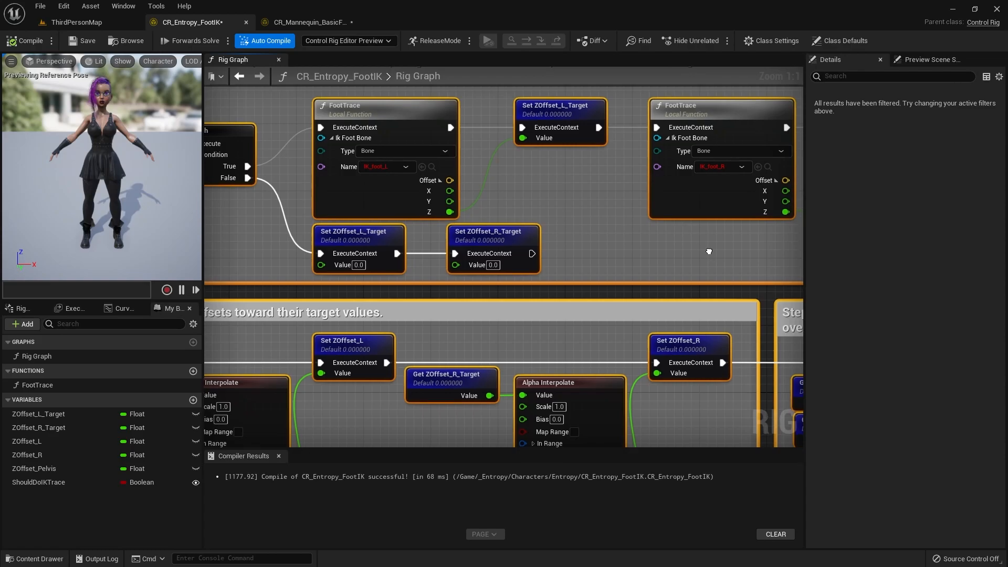
right_drag(866, 227, 787, 234)
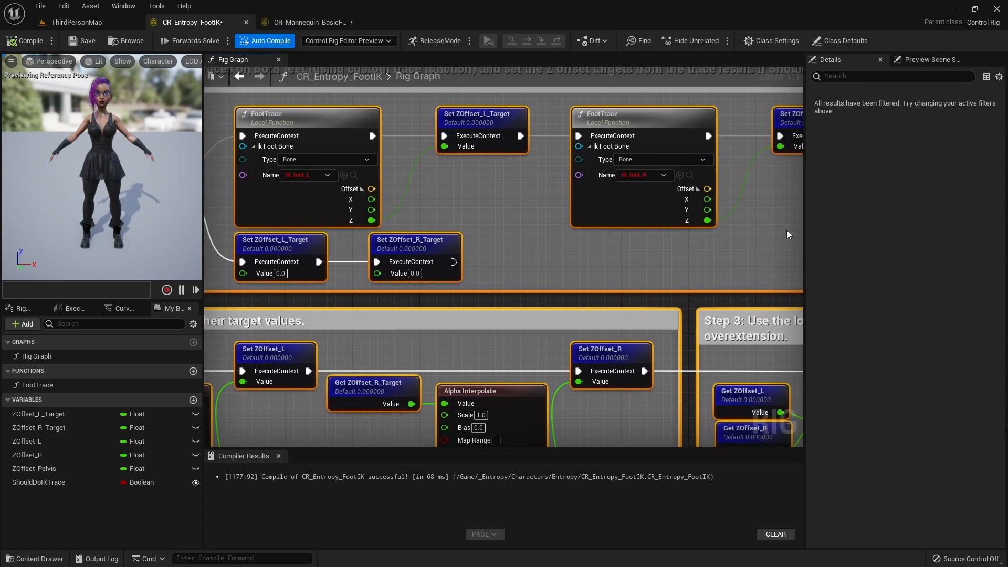
click(321, 177)
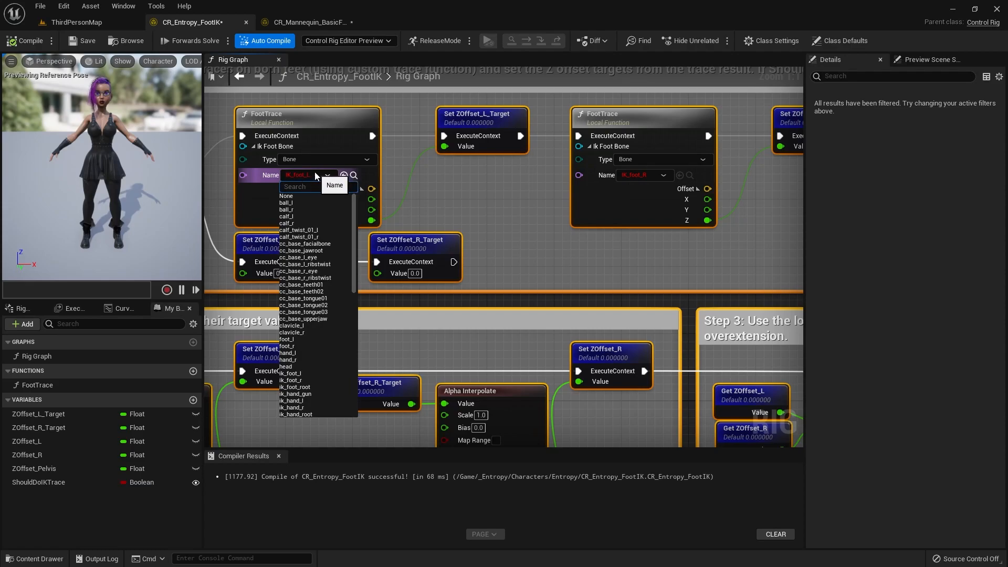
click(309, 373)
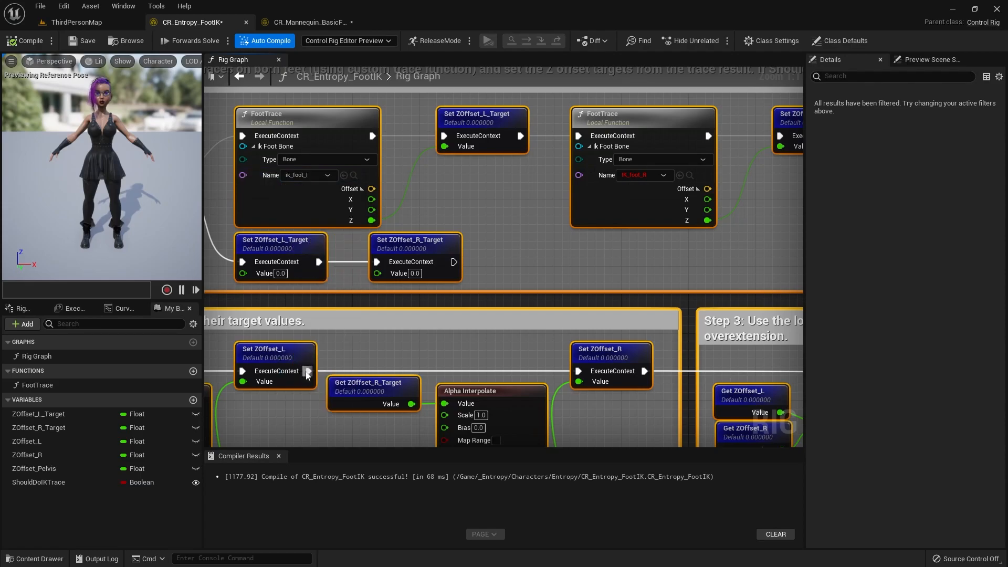
click(644, 175)
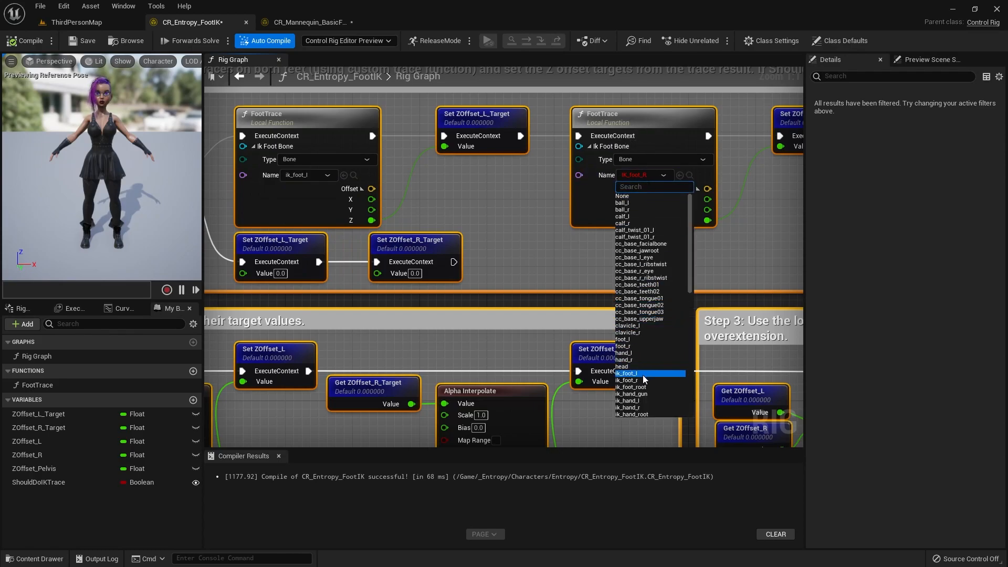
click(651, 381)
Step: Set the bone names of the first two Modify Transforms nodes in Step 4 to ik_foot_l and ik_foot_r
scroll(710, 266, down, 6)
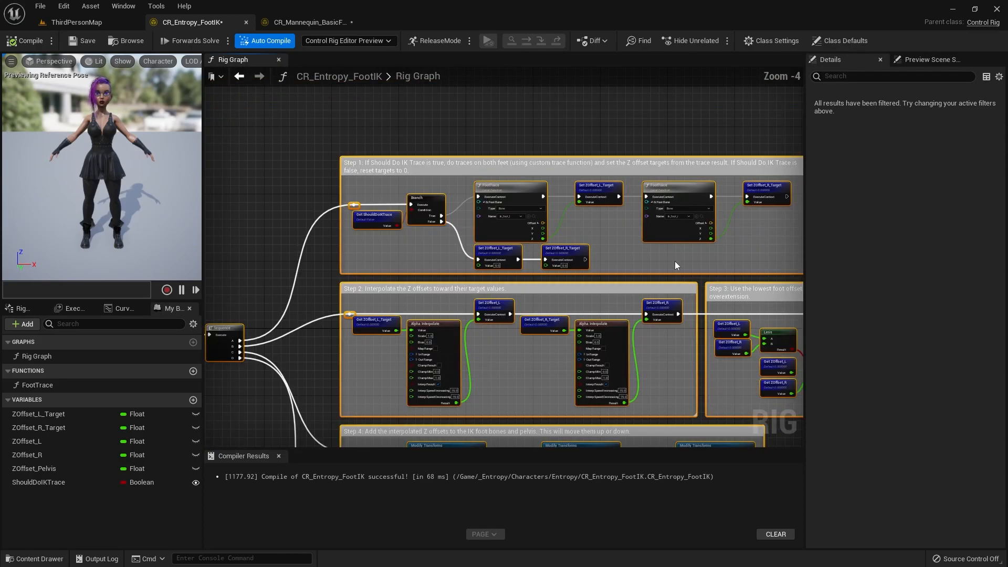
scroll(615, 122, up, 2)
scroll(414, 212, up, 4)
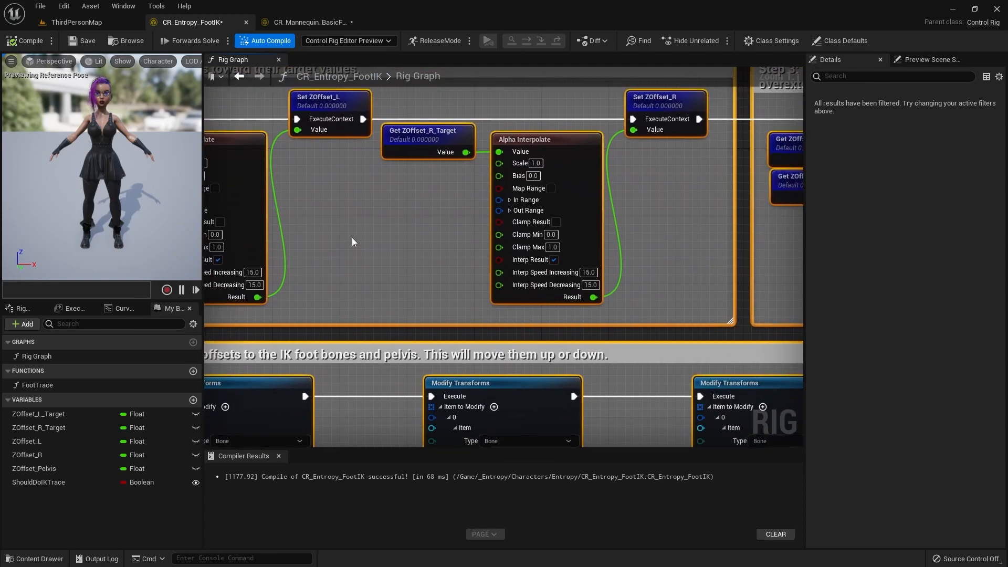
right_drag(680, 236, 660, 98)
right_drag(352, 339, 570, 245)
click(446, 230)
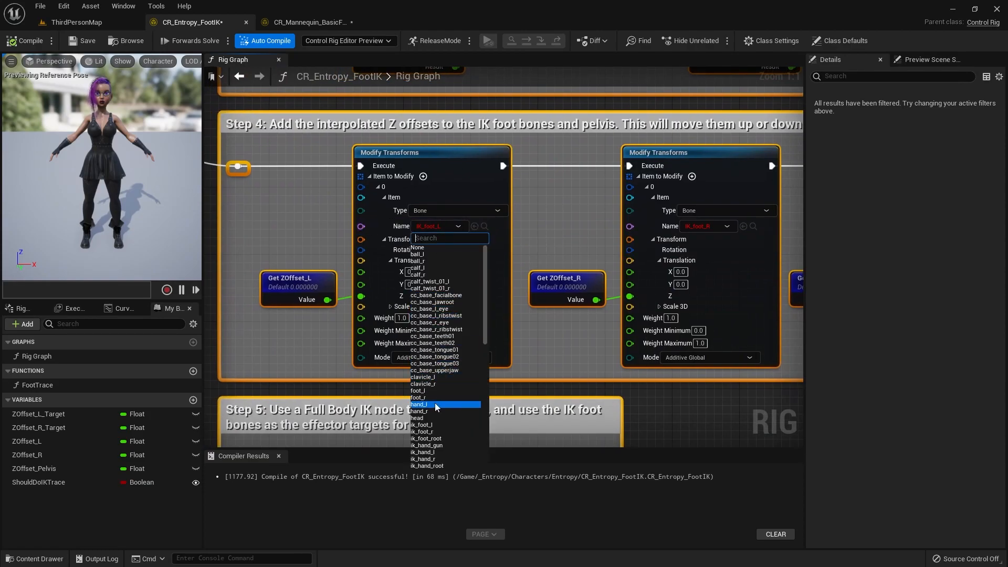
click(445, 424)
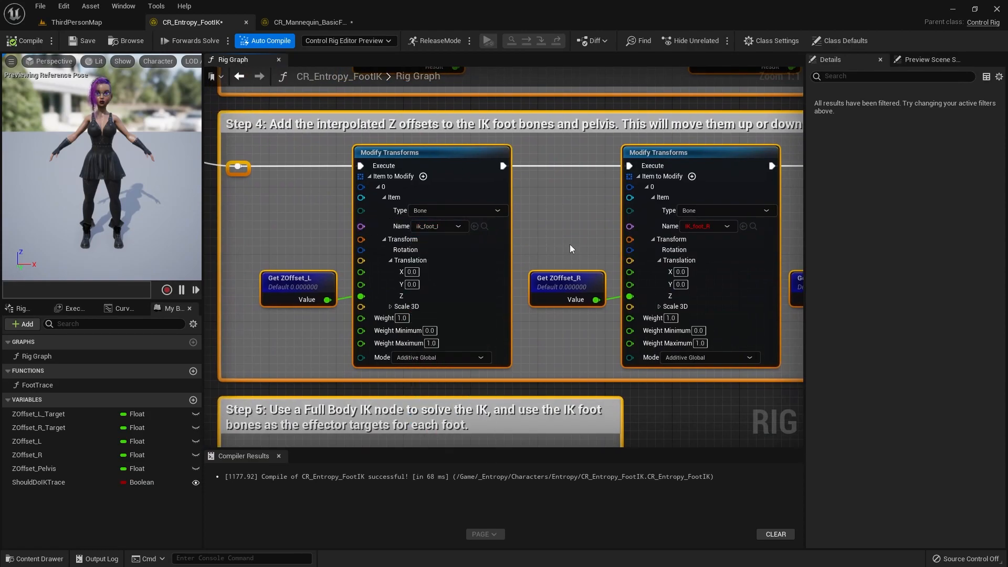
click(708, 227)
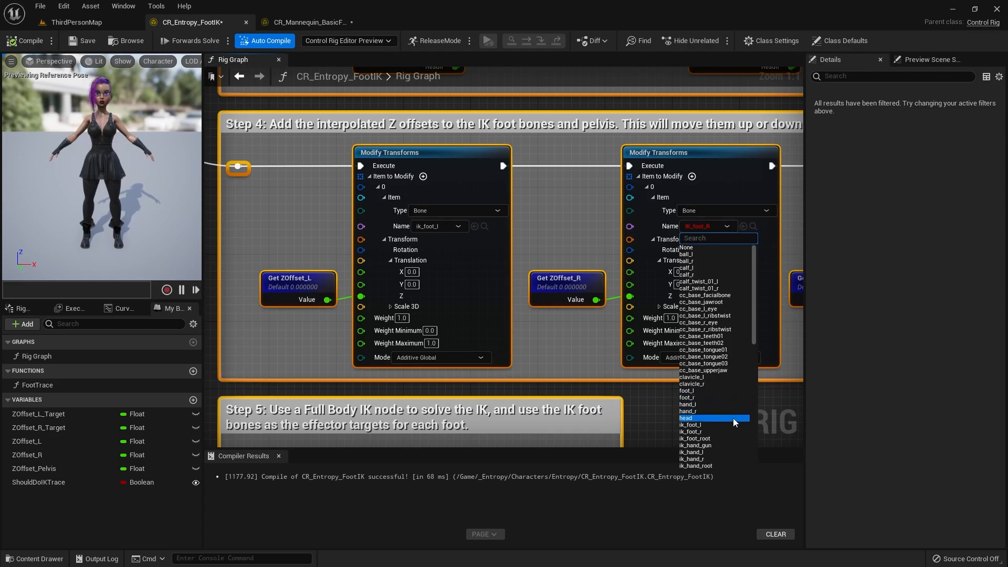
click(731, 431)
Step: Set the two Get Transform bone names feeding the Full Body IK node to ik_foot_l and ik_foot_r, and compile the rig
right_drag(795, 343, 649, 170)
right_drag(504, 387, 713, 243)
click(375, 212)
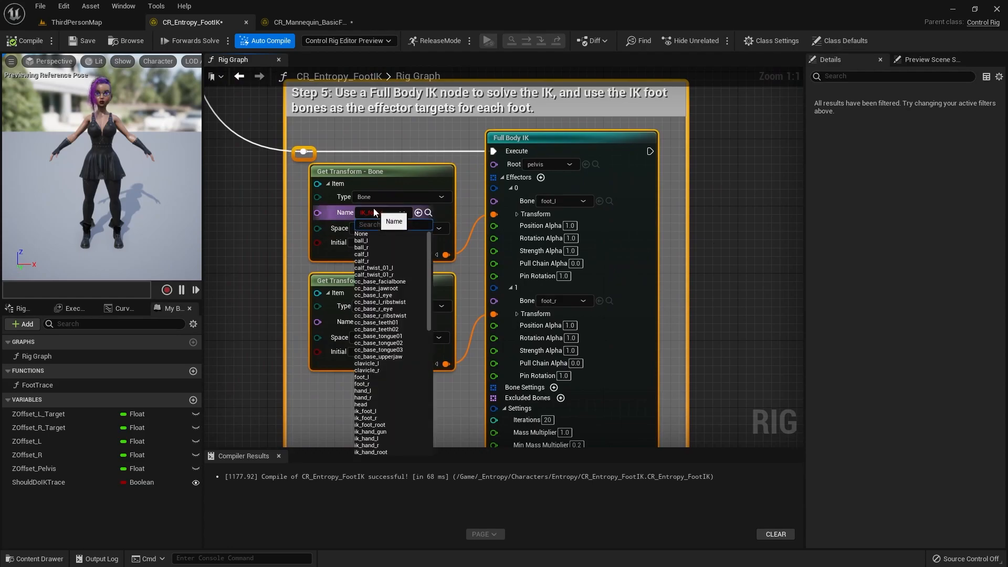
click(390, 411)
click(380, 322)
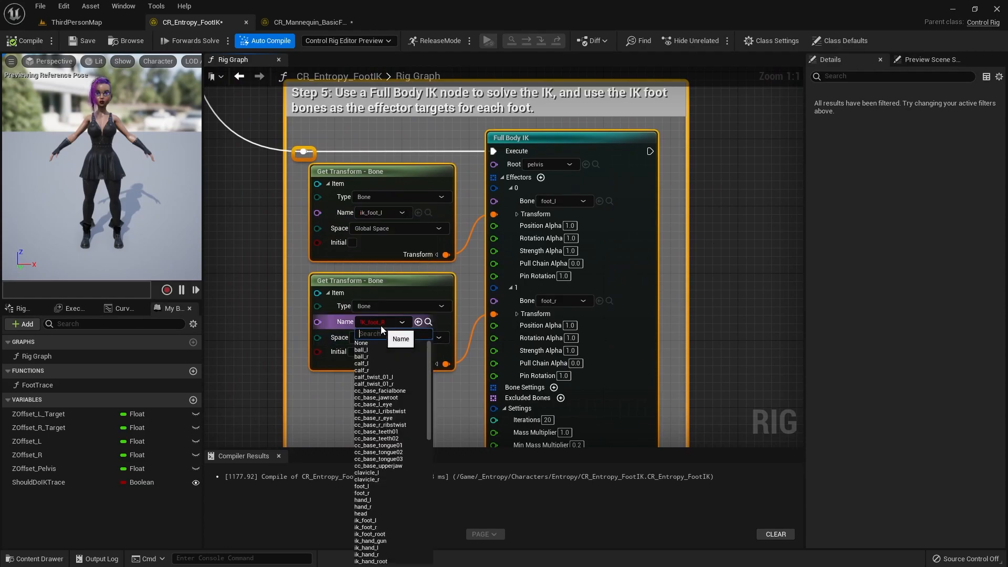
click(382, 526)
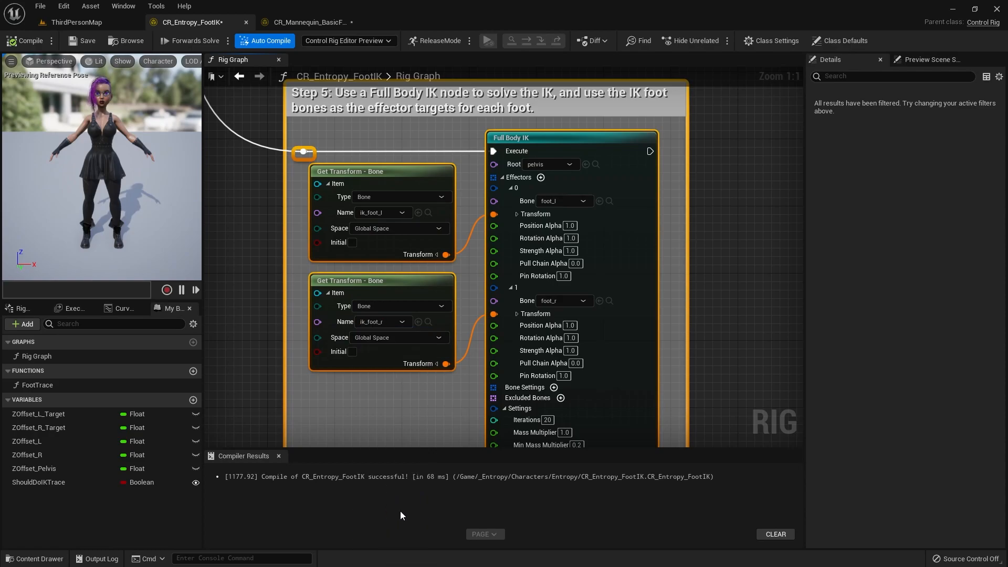
scroll(439, 408, down, 5)
right_drag(432, 411, 410, 422)
right_drag(292, 245, 318, 271)
click(40, 41)
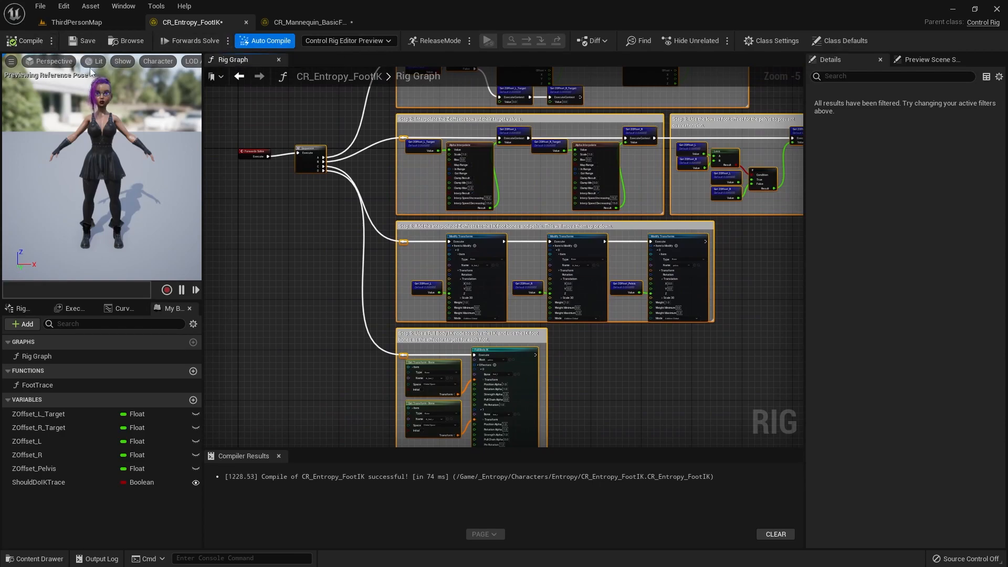
Step: Open the FootTrace function of CR_Entropy_FootIK and examine its transform, add, subtract and sphere trace nodes
double_click(77, 385)
scroll(457, 251, up, 4)
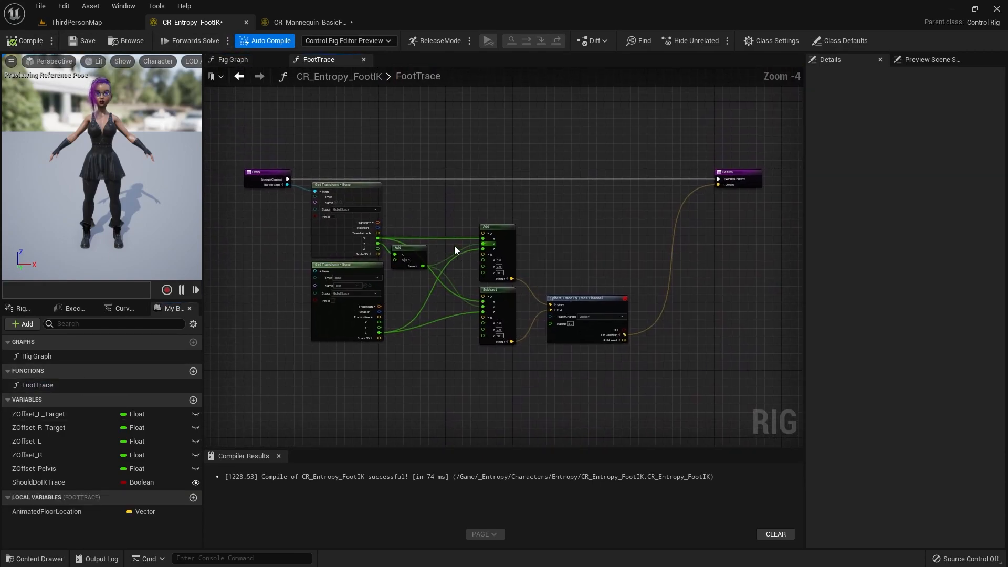
mouse_move(399, 210)
right_down()
mouse_move(432, 176)
mouse_move(325, 149)
right_up()
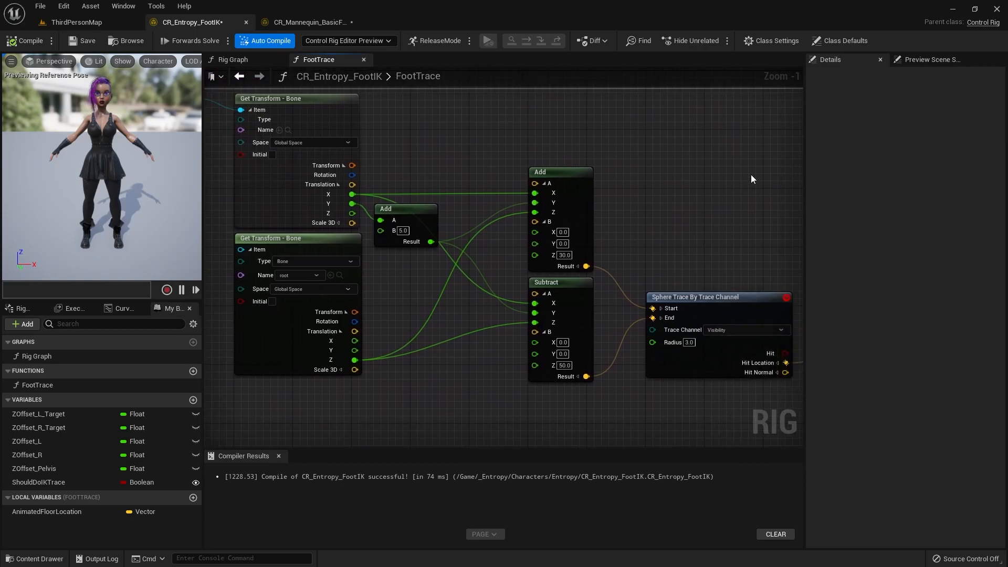
right_drag(752, 179, 562, 182)
right_drag(636, 183, 658, 232)
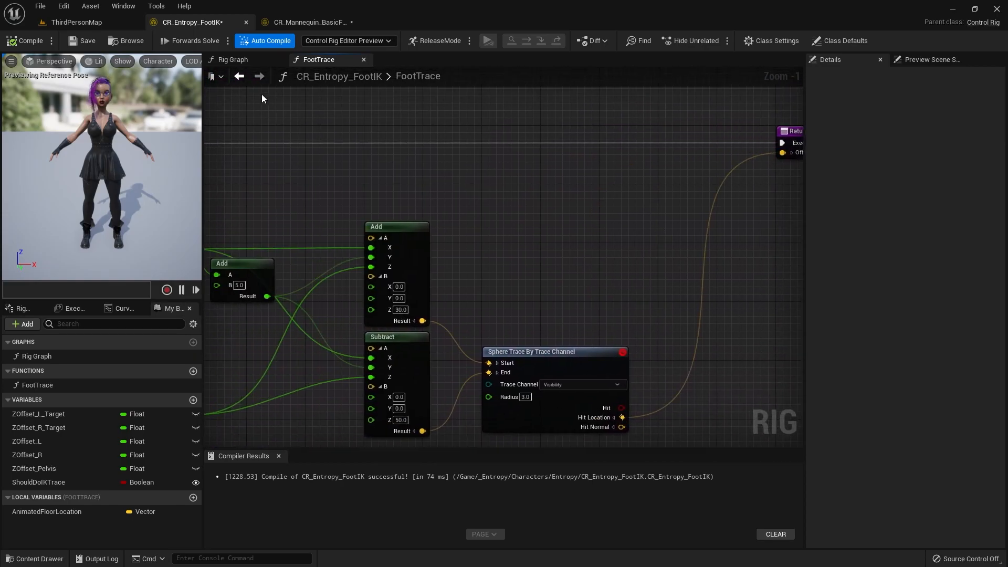
Step: Compile and save CR_Entropy_FootIK, and close it along with the CR_Mannequin_BasicFootIK editor
click(314, 23)
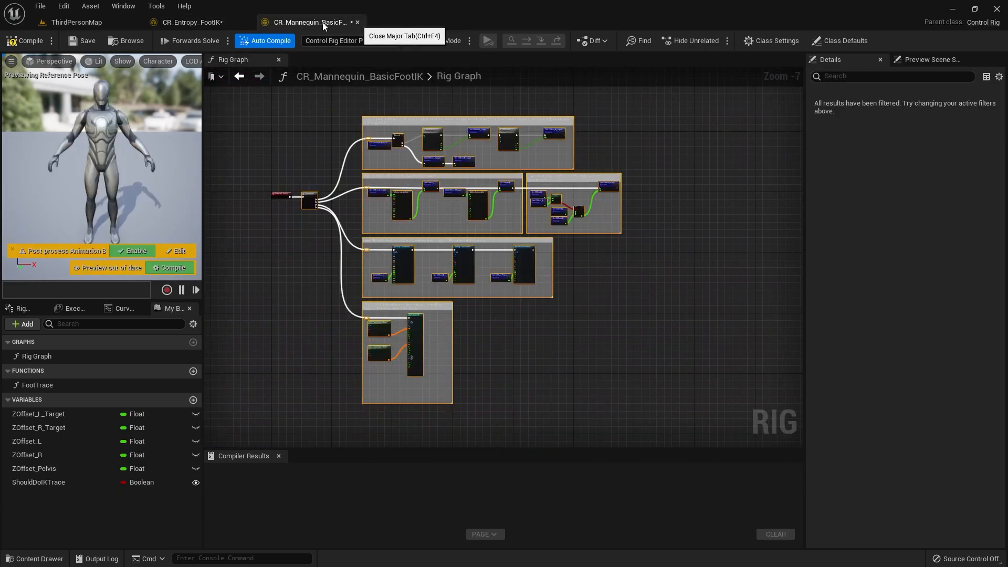
click(357, 22)
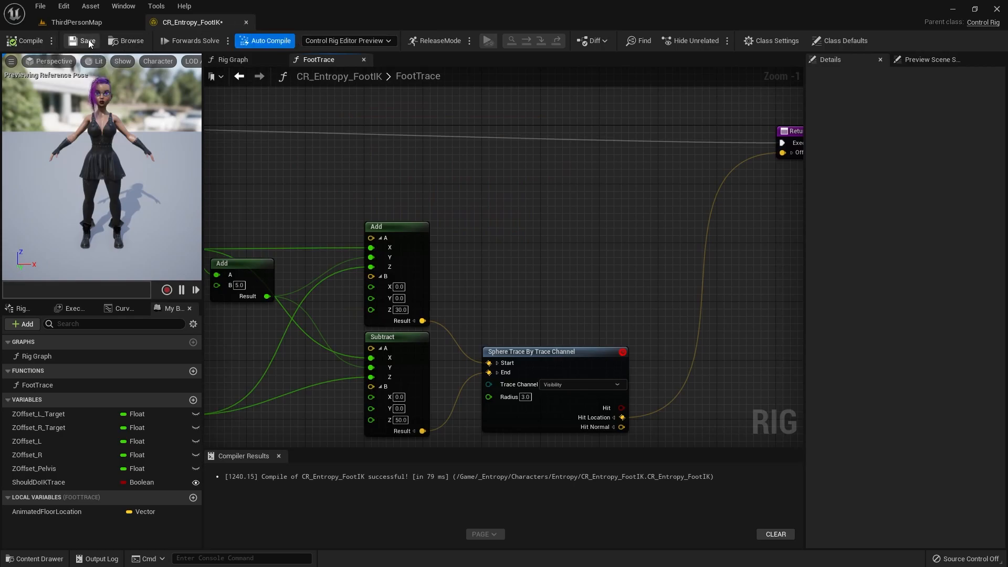
click(246, 22)
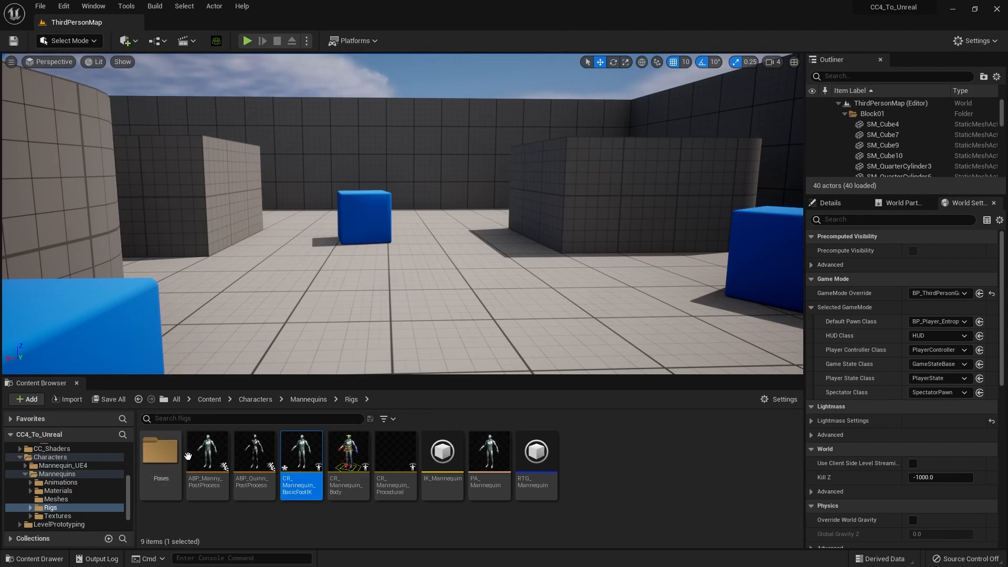
Step: Open ABP_Manny from Entropy's Animations/Ue5 folder and set its Control Rig node's Control Rig Class to CR_Entropy_FootIK
scroll(71, 477, up, 5)
click(77, 483)
click(84, 507)
double_click(210, 464)
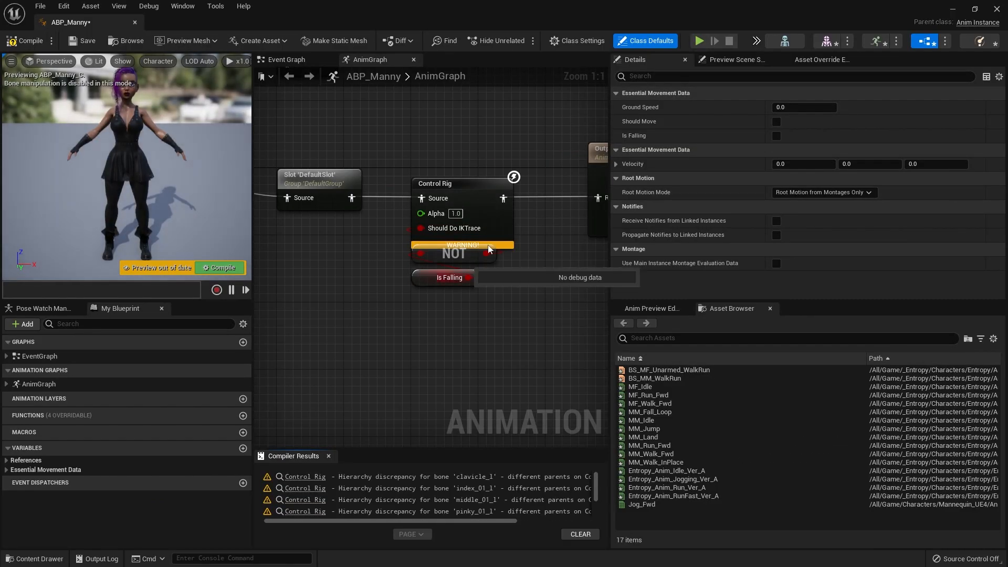
click(464, 182)
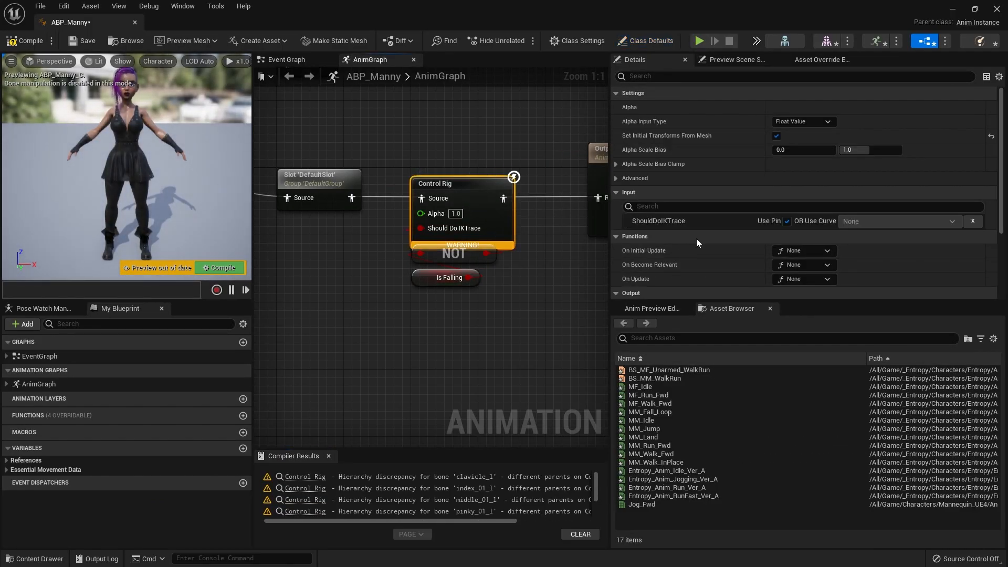
scroll(704, 236, down, 5)
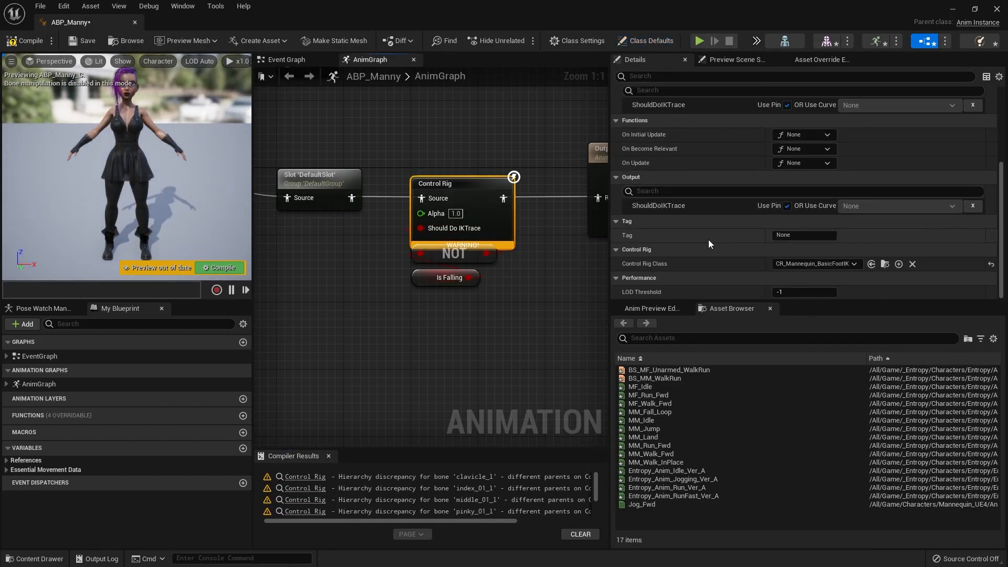
click(847, 264)
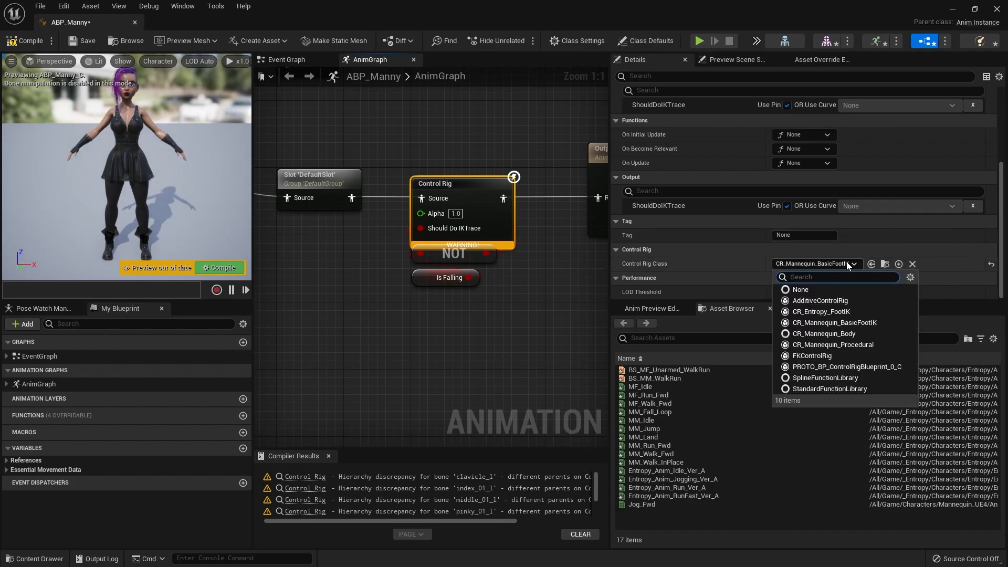
click(855, 313)
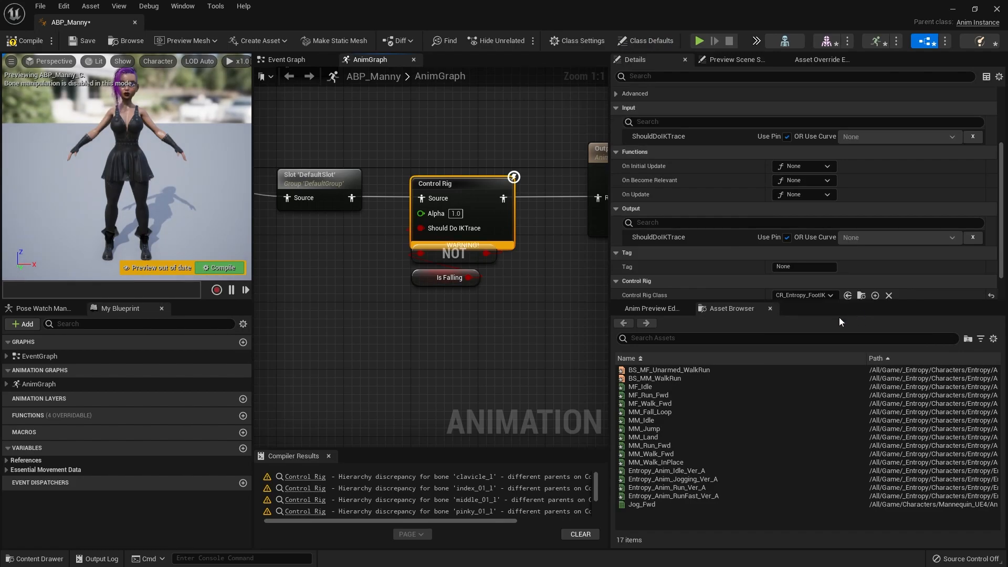
Step: Compile and save the ABP_Manny animation blueprint, and close its editor
click(27, 43)
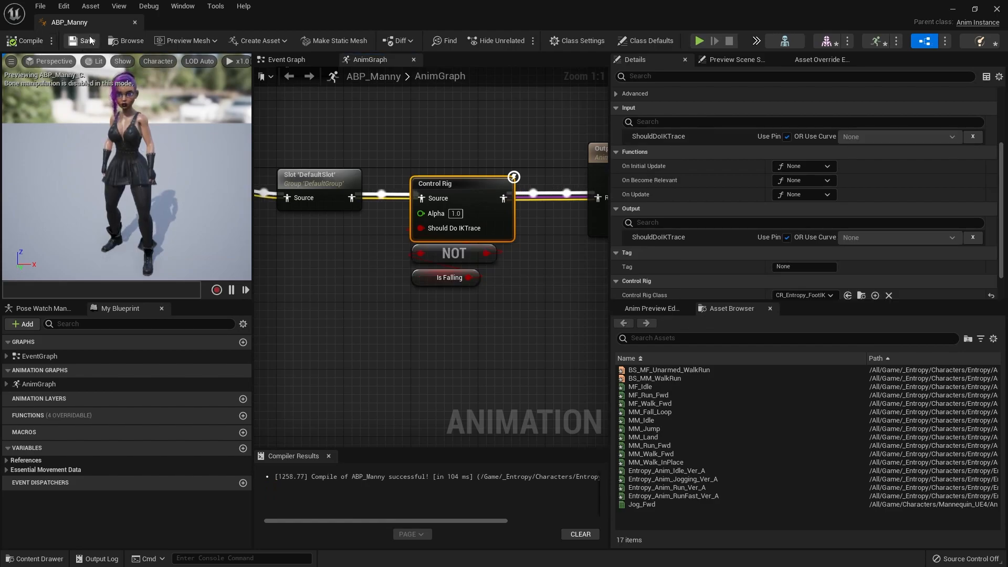
click(399, 147)
scroll(477, 150, down, 2)
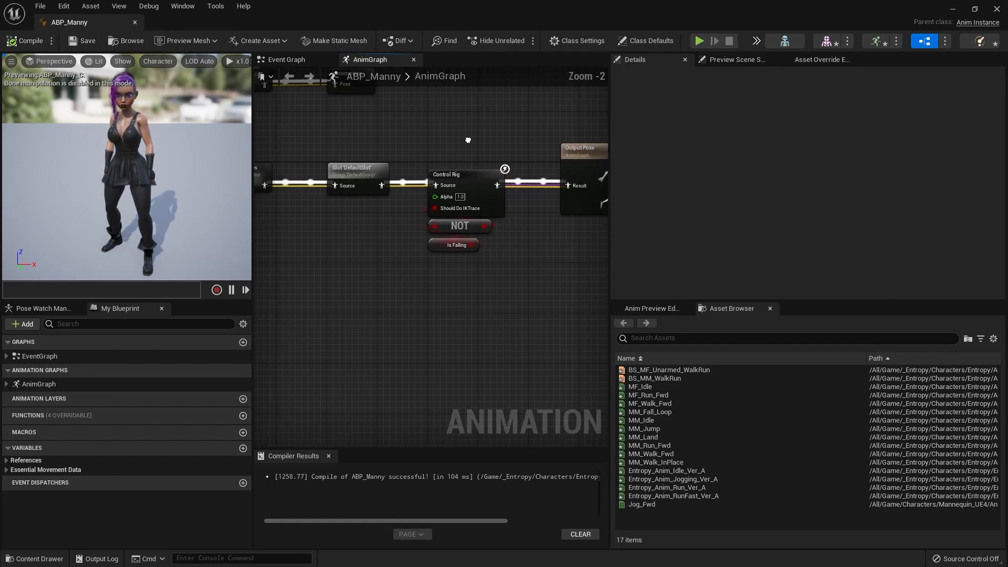
click(135, 22)
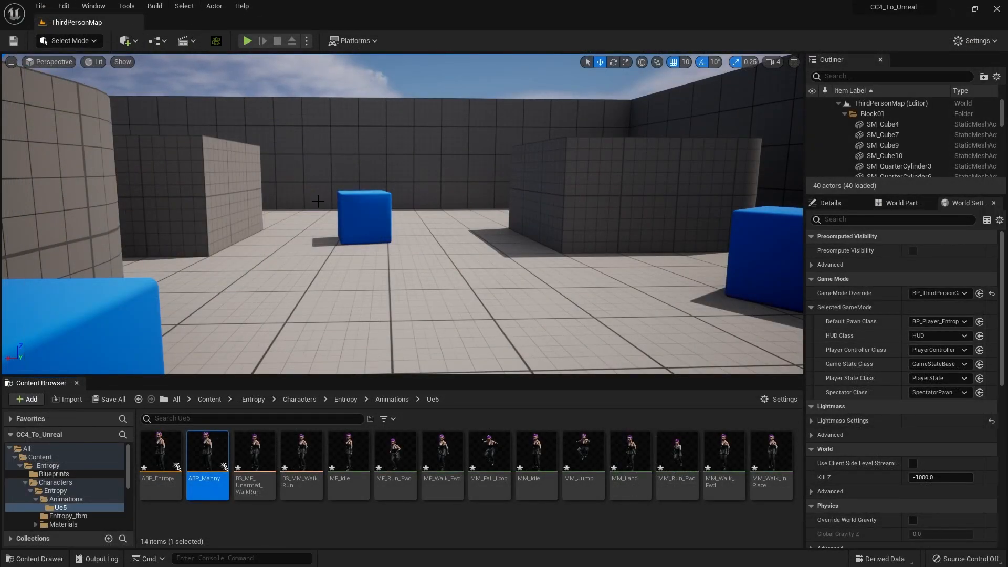
Step: Play-test the level, running and jumping Entropy over the ramp and blocks to check the foot IK, and end the play session
key(alt+p)
key(w)
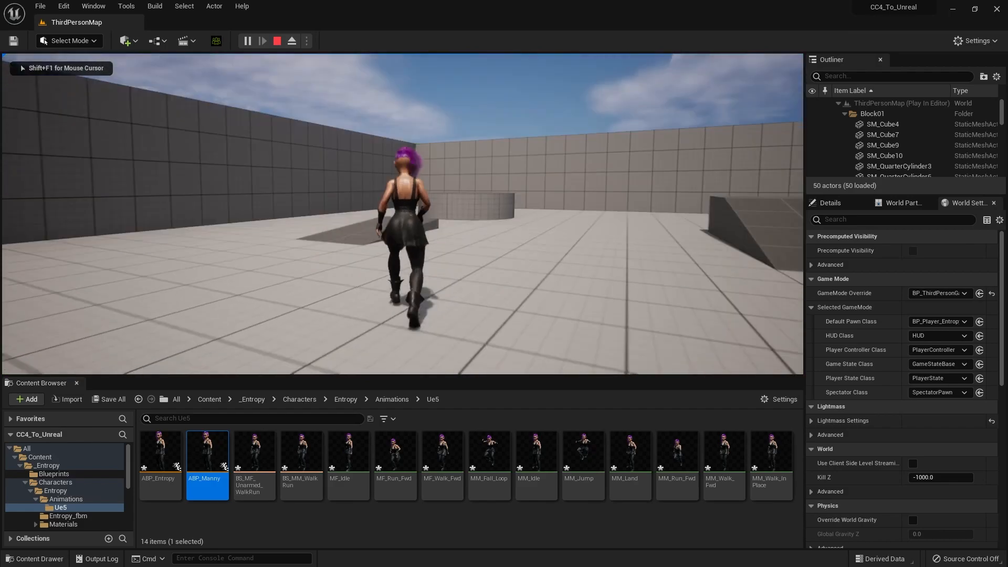
key(w)
key(w)
key(space)
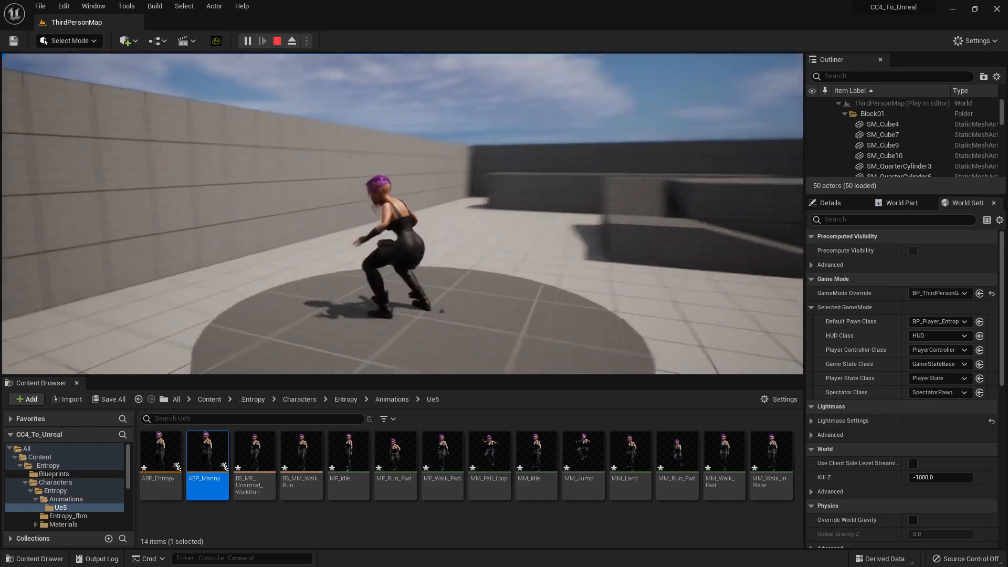
key(w)
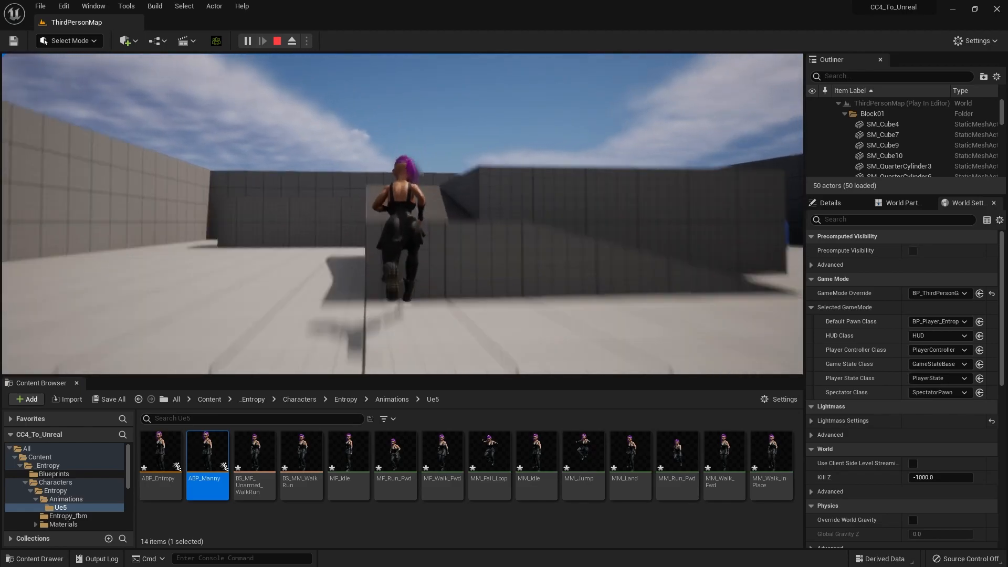
key(w)
key(space)
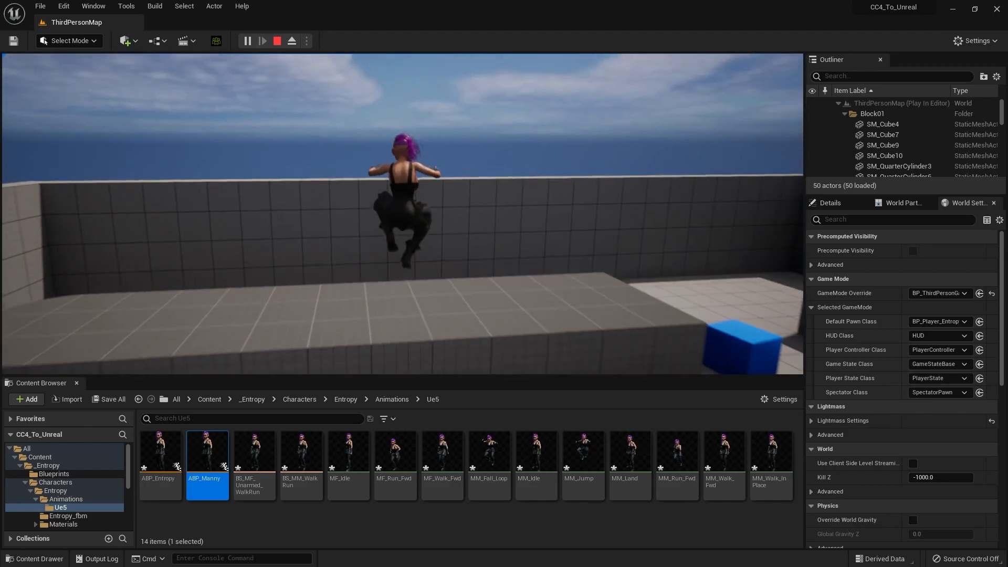
key(w)
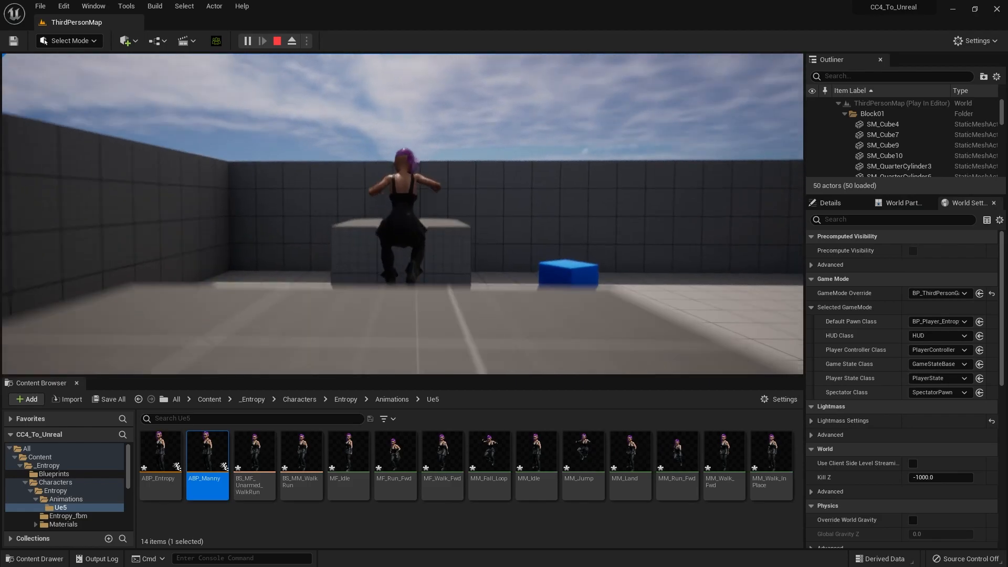
key(w)
key(space)
key(shift+F1)
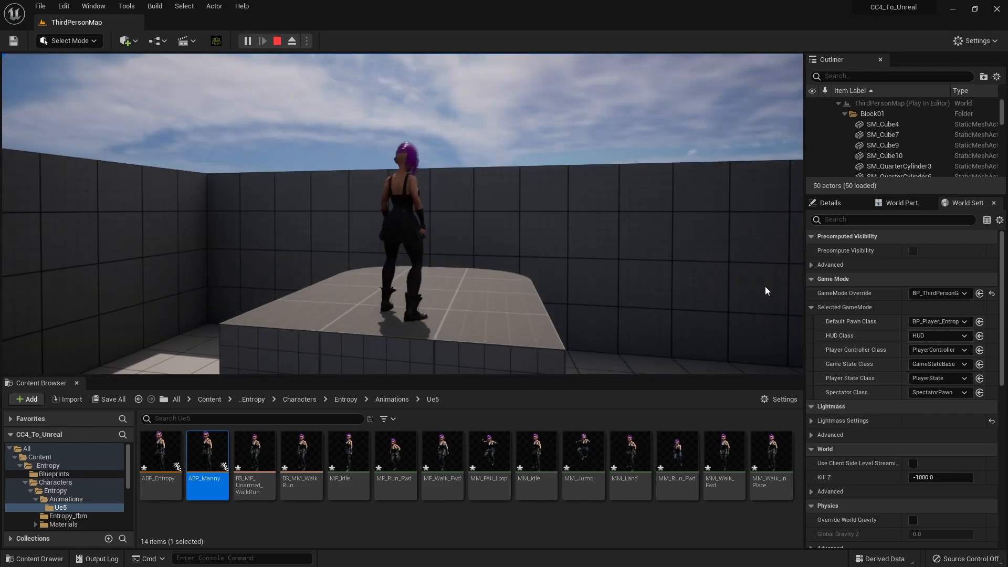
key(Escape)
key(s)
right_drag(589, 315, 526, 304)
scroll(459, 237, up, 10)
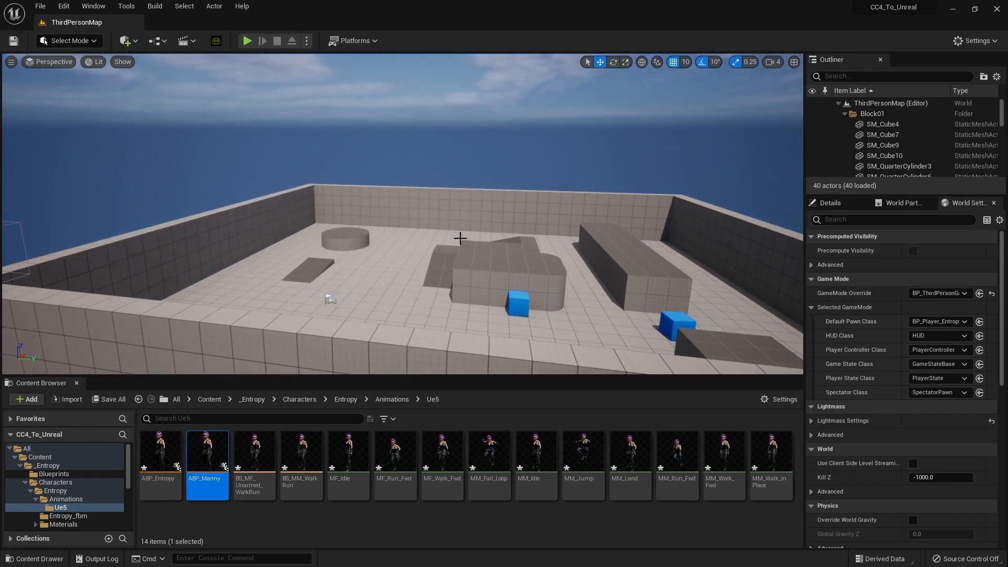
key(s)
right_drag(379, 287, 397, 315)
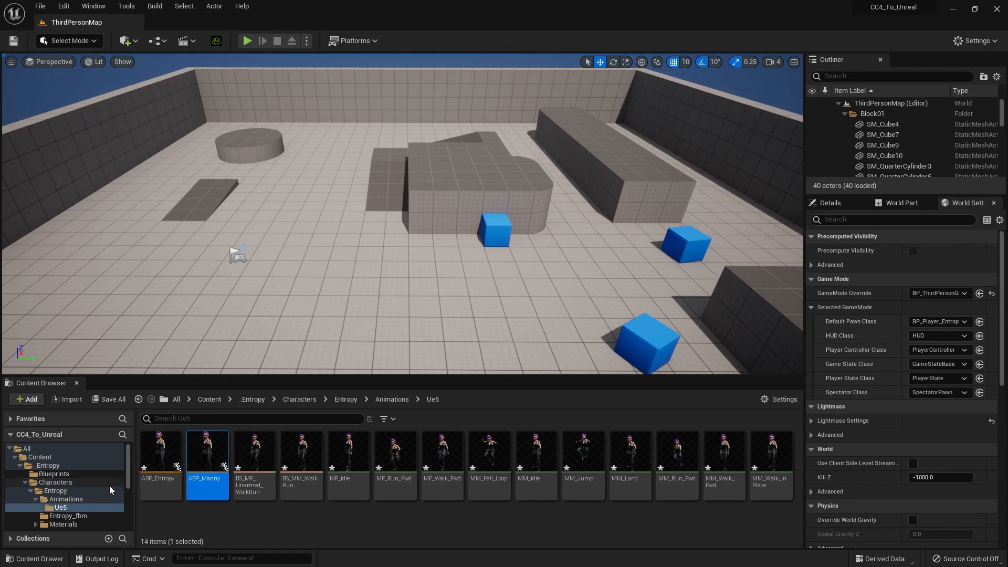
Step: Open ABP_Entropy from the Ue5 animations folder and expand its asset overrides down to the Locomotion Idle state
click(89, 497)
click(83, 505)
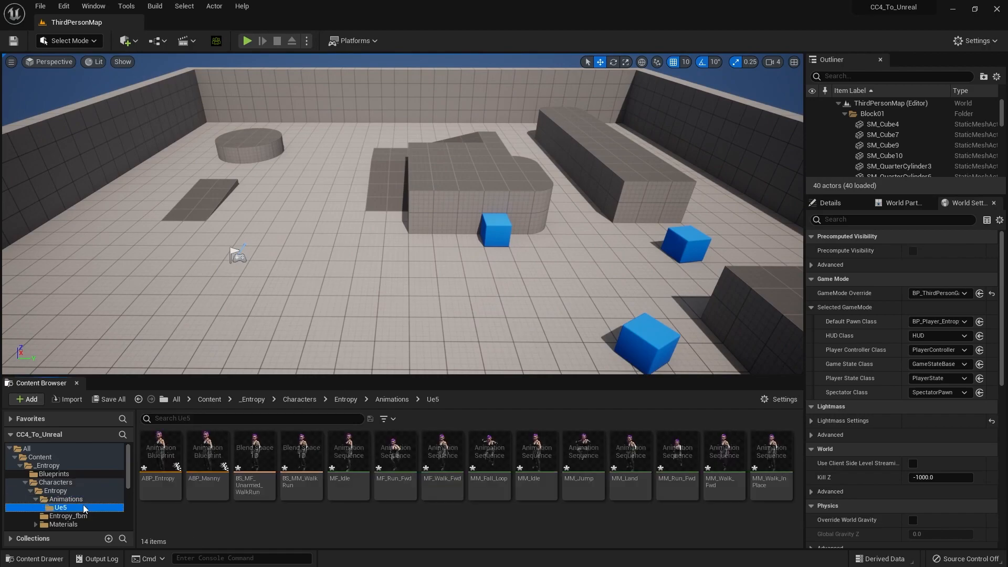
double_click(164, 454)
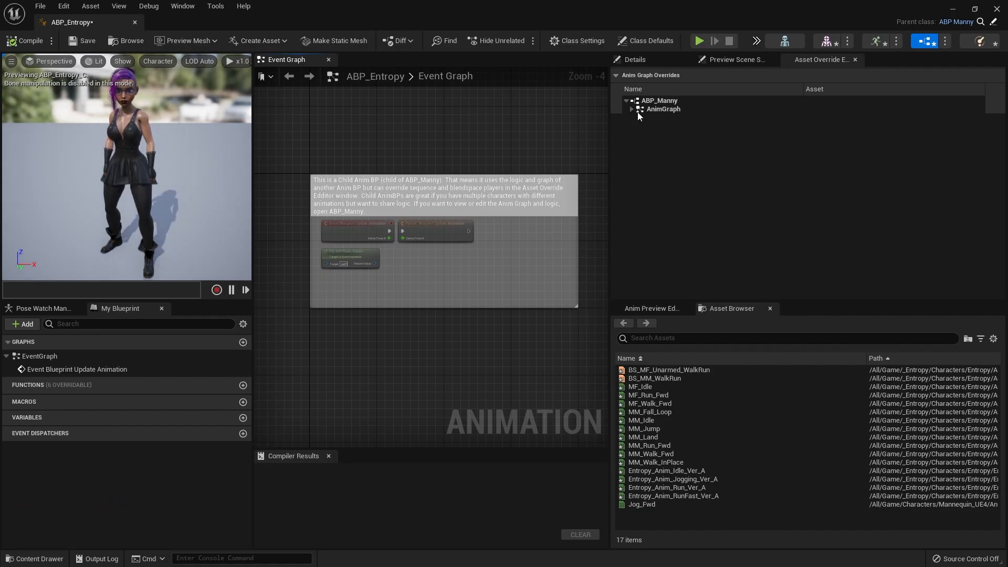
click(631, 110)
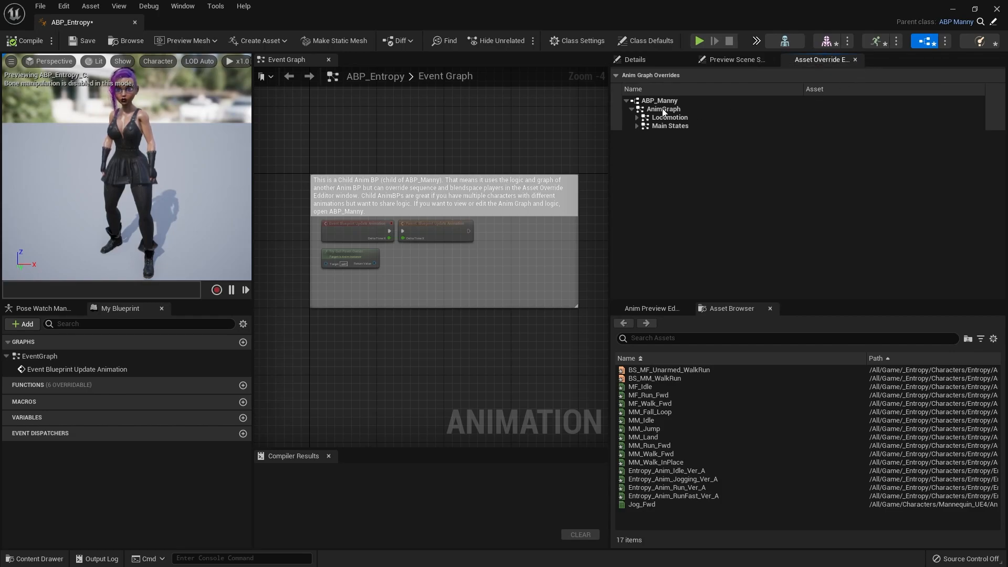
click(637, 118)
click(641, 126)
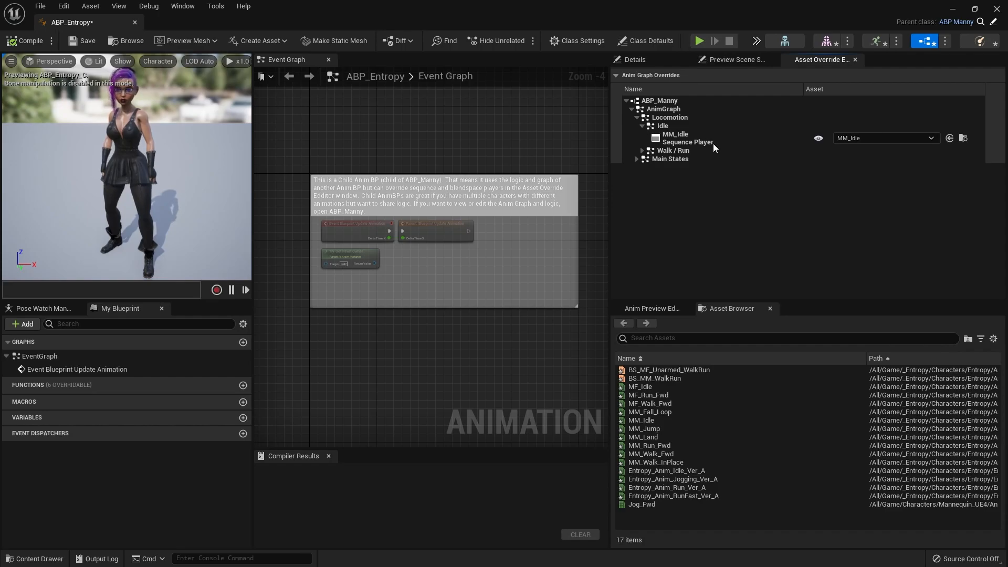
Step: Override the Idle state's MM_Idle sequence player with Entropy_Anim_Idle_Ver_A, compile ABP_Entropy and close its editor
click(882, 137)
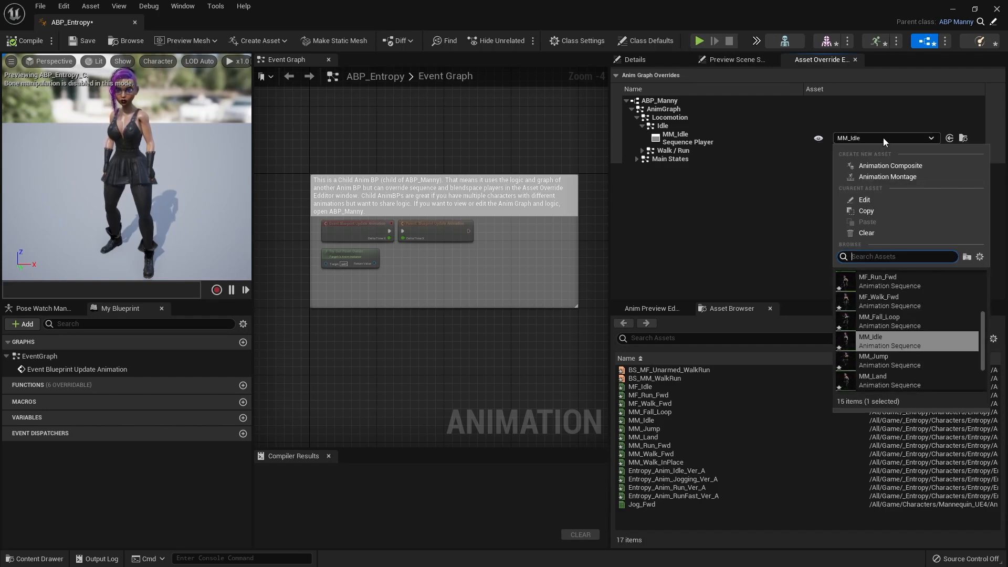
scroll(902, 301, up, 3)
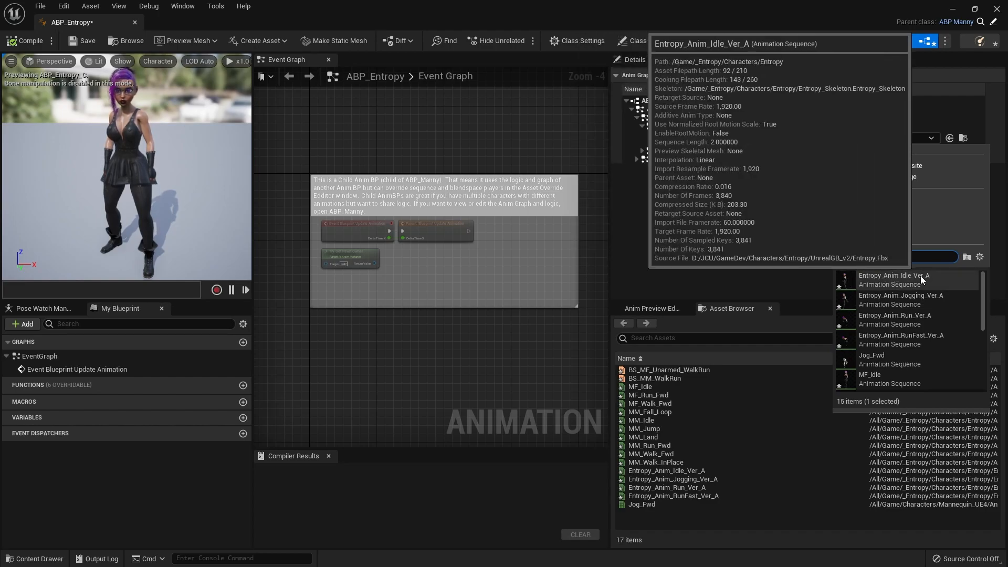
click(906, 279)
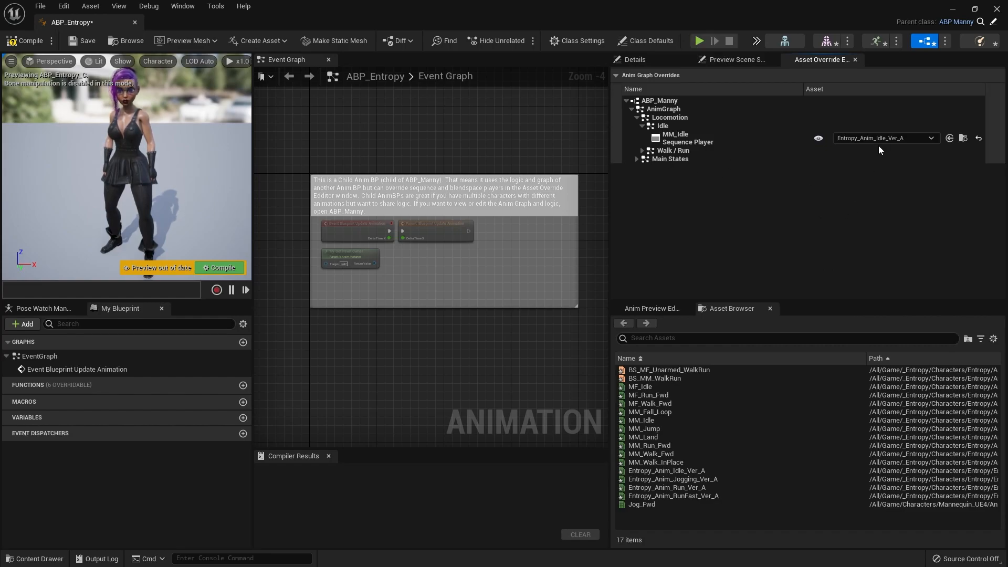
click(26, 41)
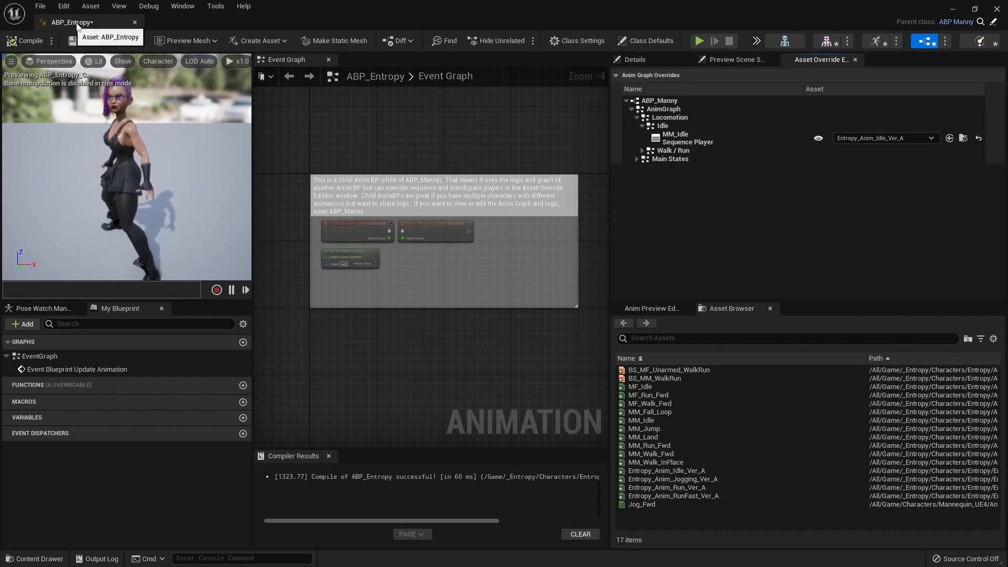
click(135, 22)
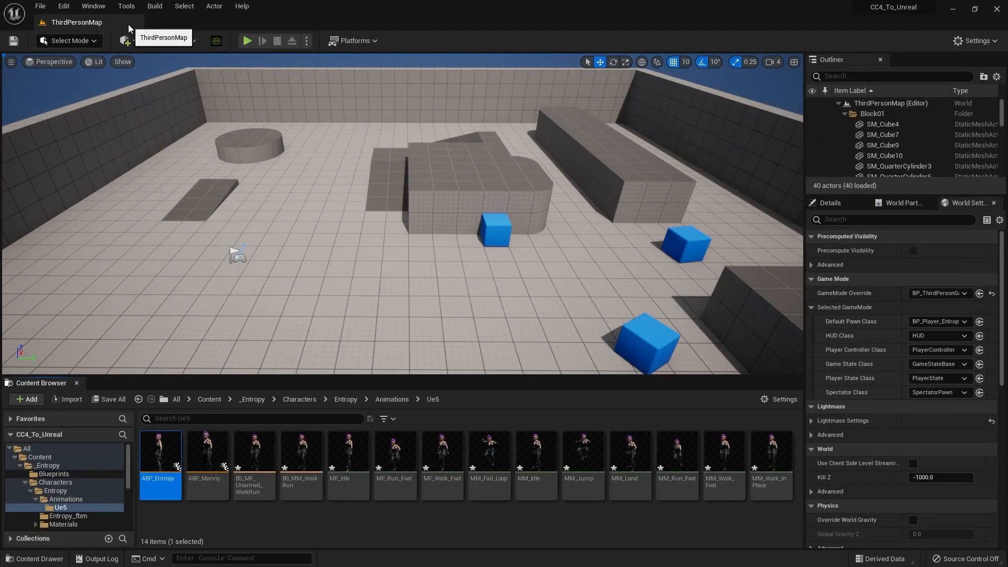
Step: Play-test the level to check the new idle animation while standing, running and jumping, and end the play session
key(alt+p)
click(439, 348)
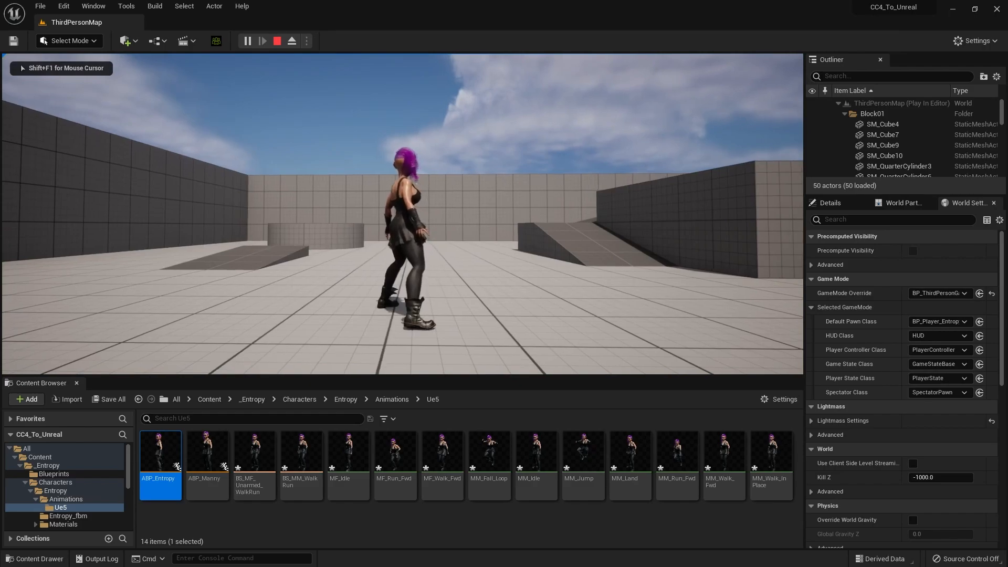
key(w)
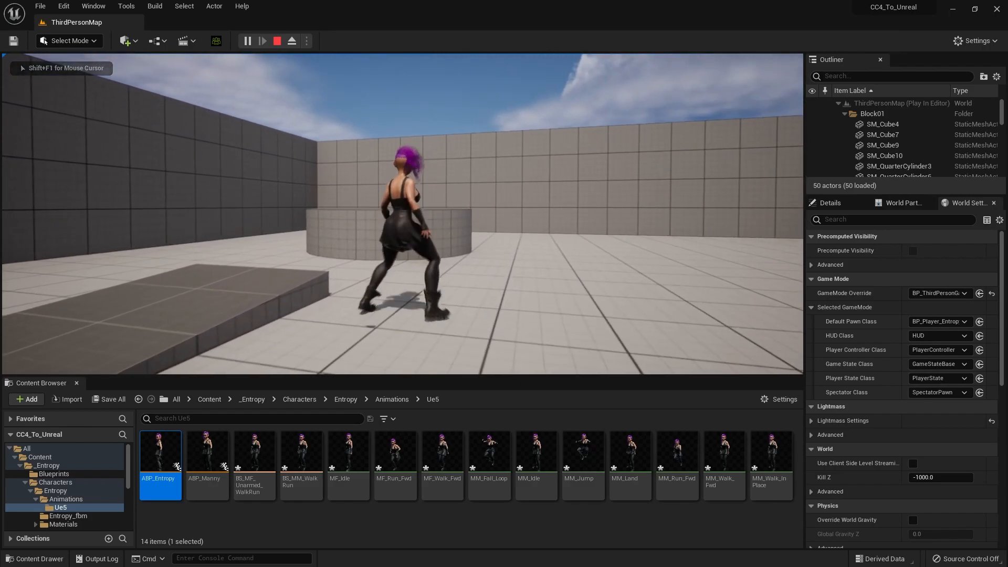
key(w)
key(space)
key(s)
key(space)
key(d)
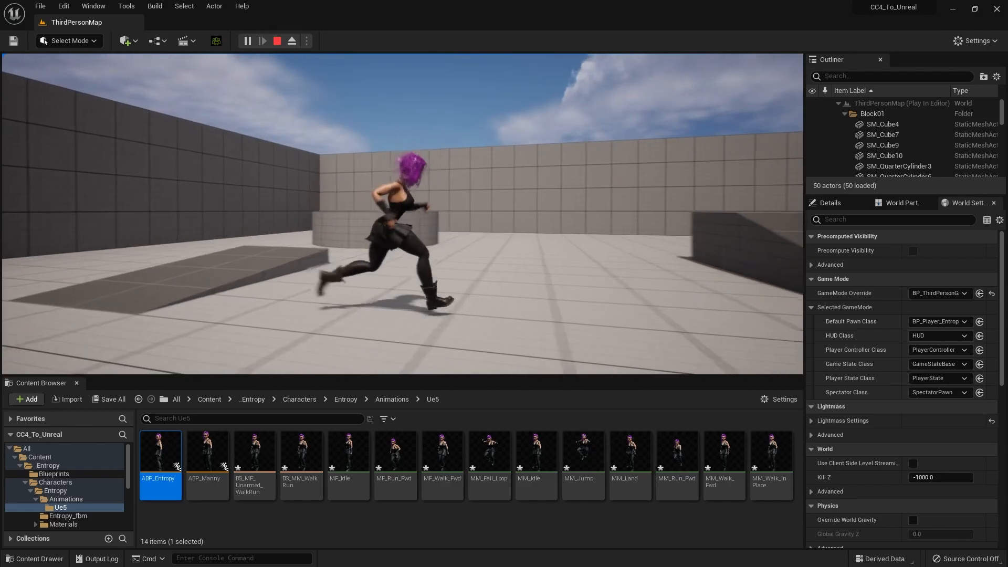
key(Escape)
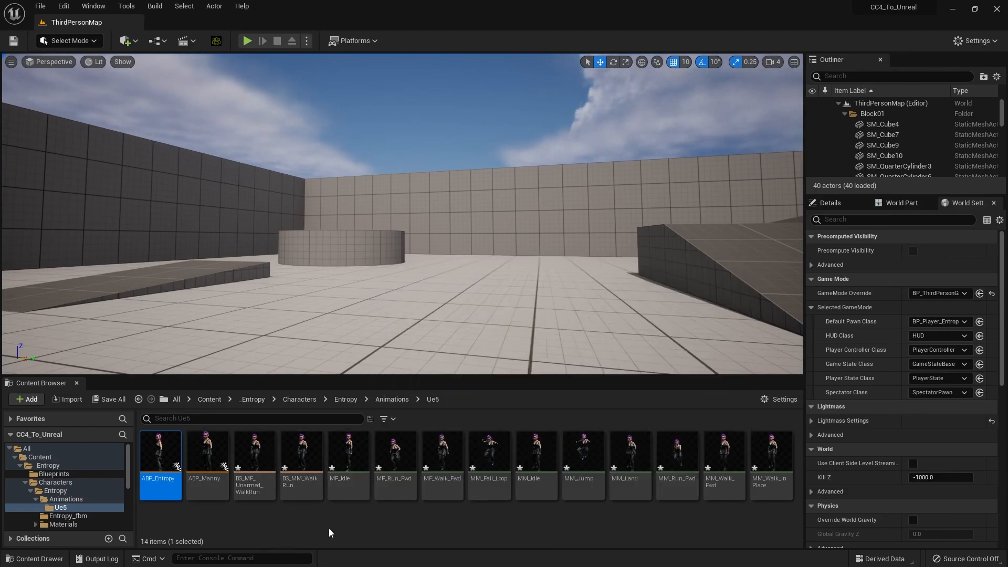
Step: Run one more short walk-and-jump play test, end it, and trigger the pending autosave immediately
scroll(416, 215, down, 4)
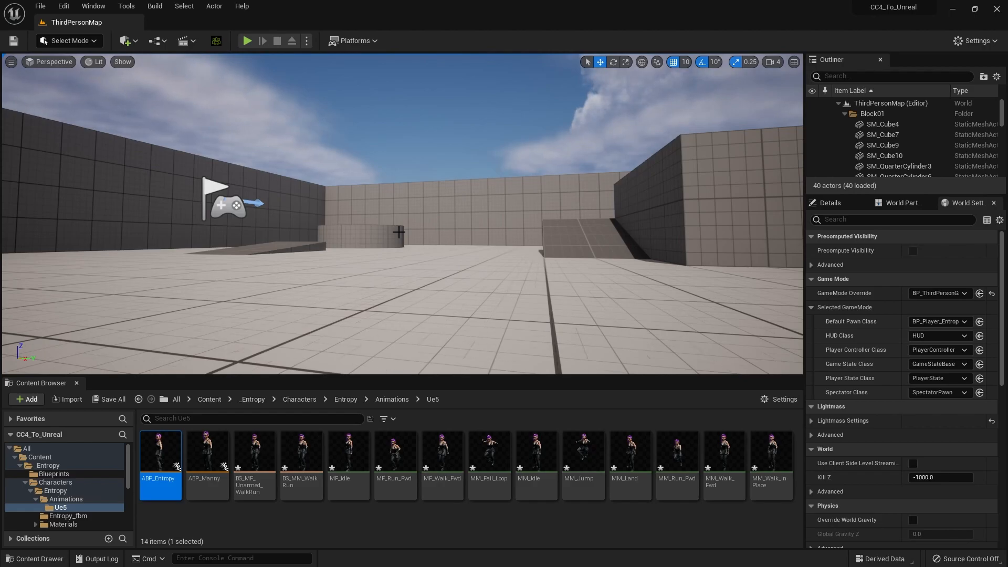
click(226, 515)
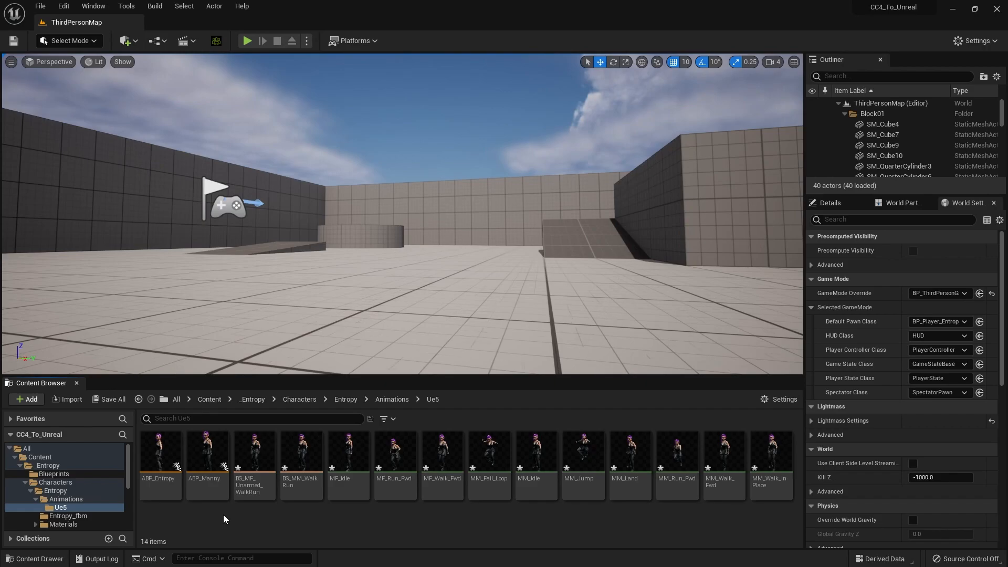
key(alt+p)
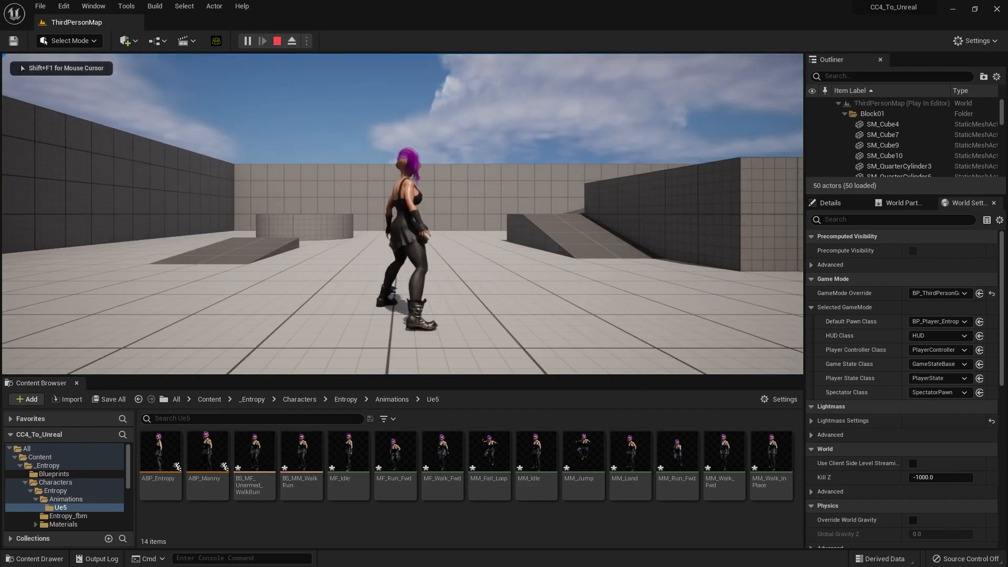
key(w)
key(space)
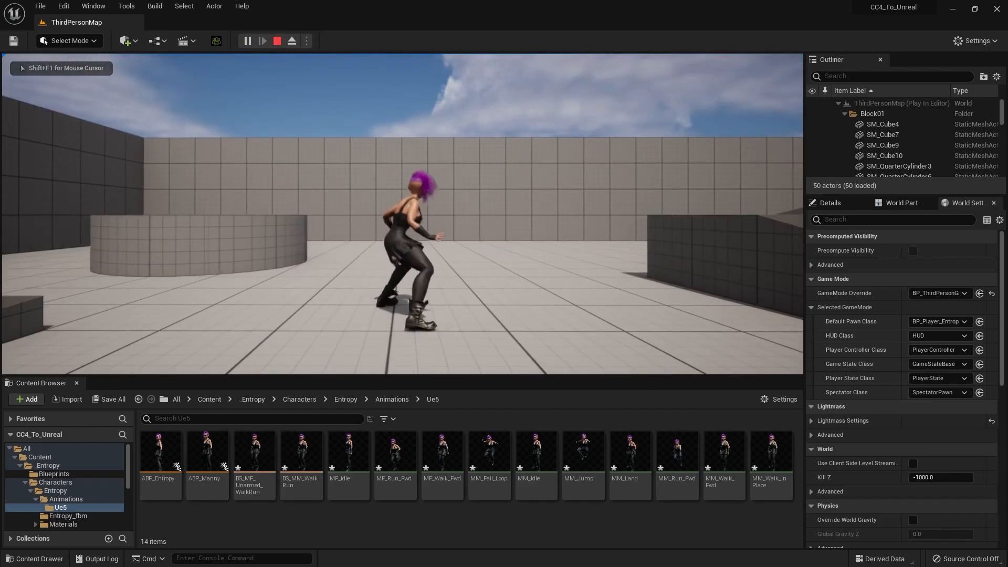
key(Escape)
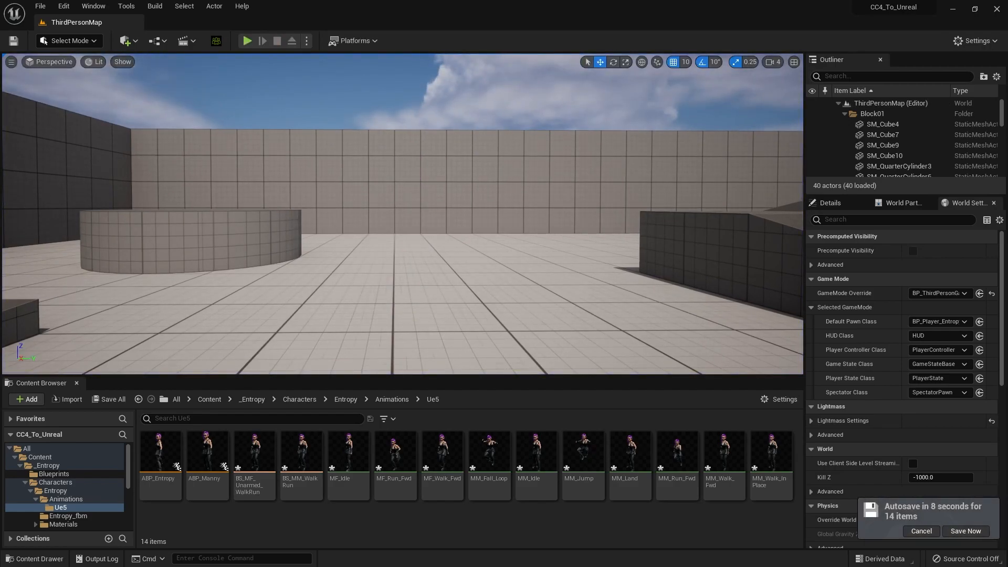
click(965, 531)
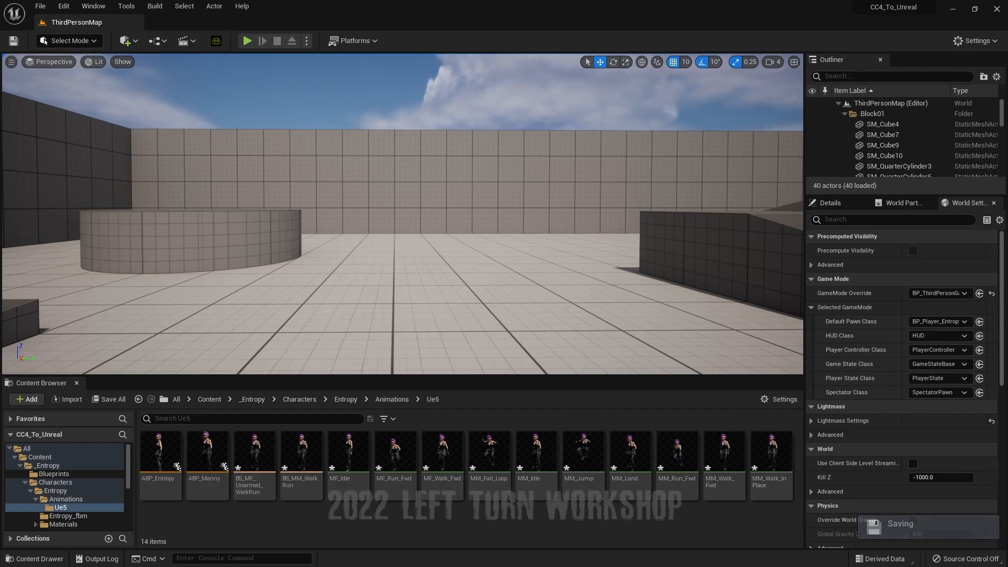